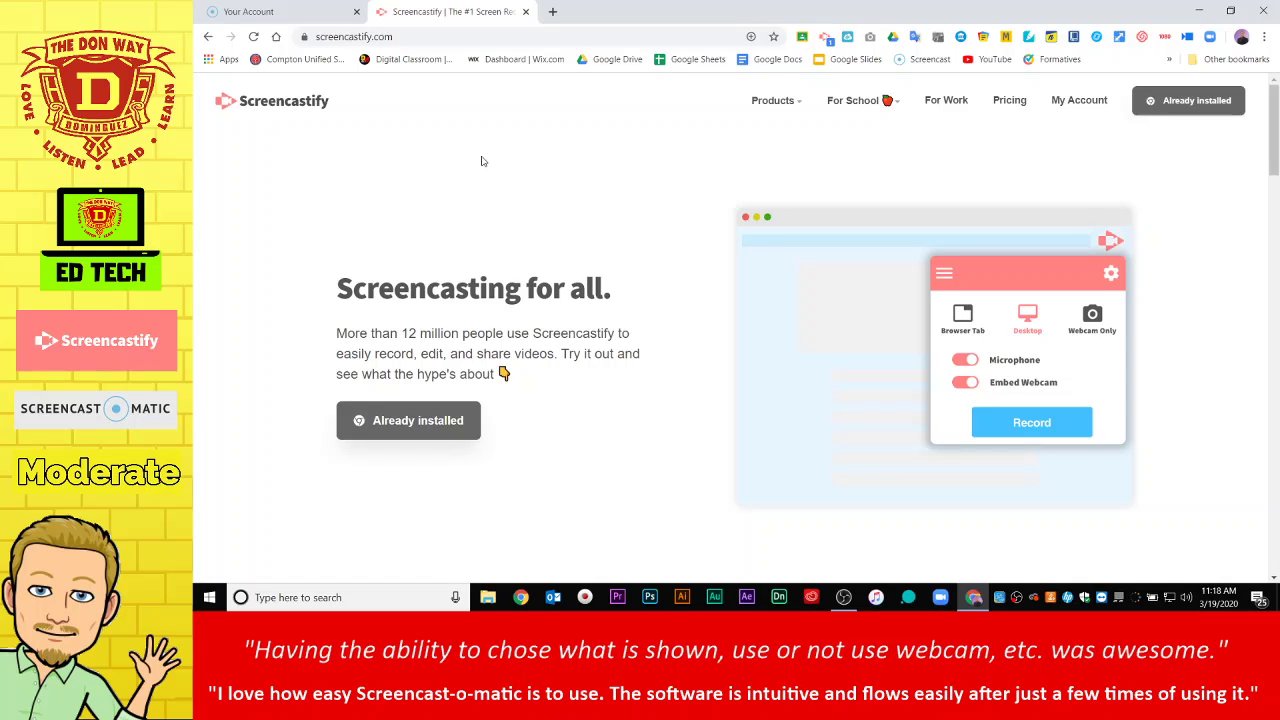
Start a Screencastify desktop recording that shares the entire screen
{"action": "left_click", "coordinate": [824, 37]}
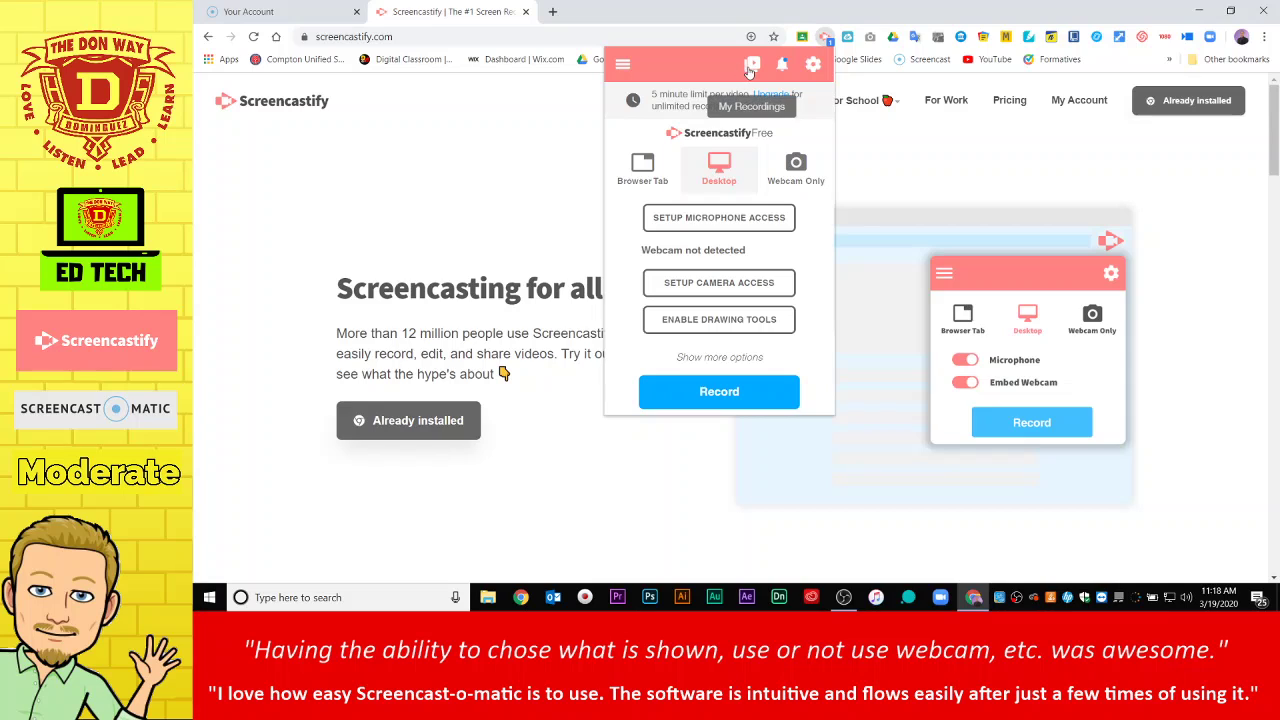
{"action": "left_click", "coordinate": [719, 392]}
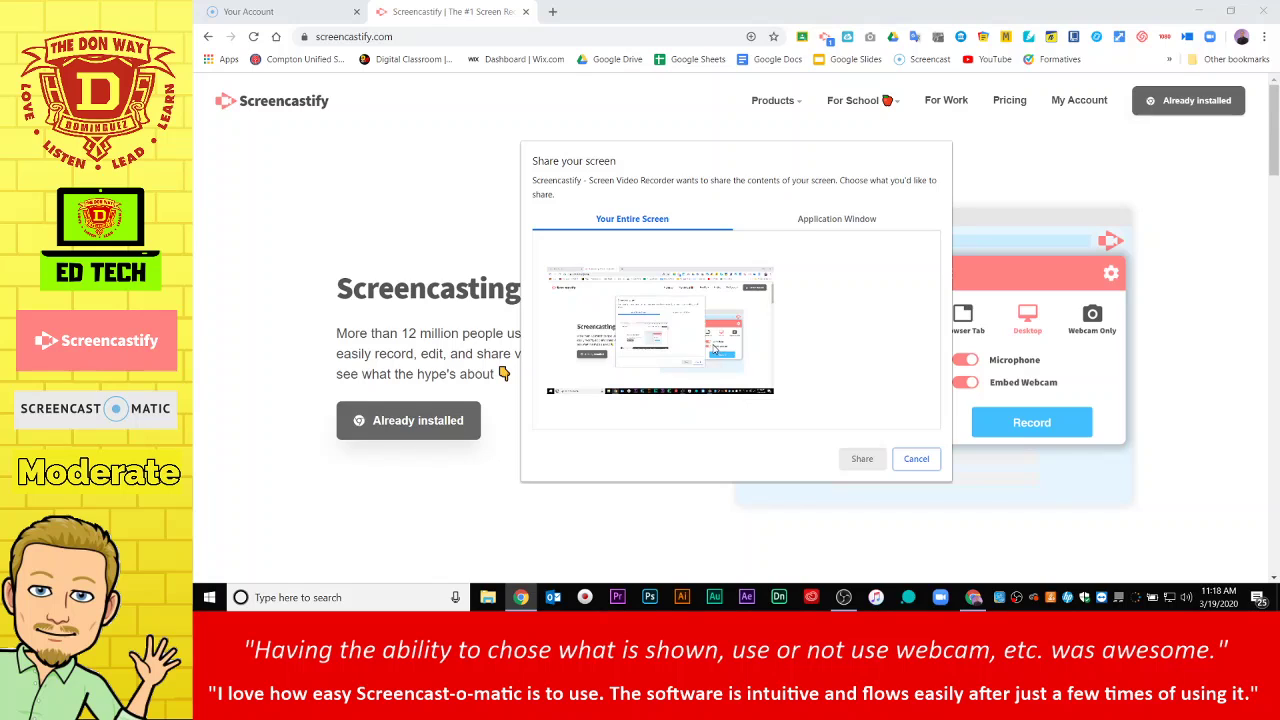
{"action": "left_click", "coordinate": [745, 395]}
{"action": "left_click", "coordinate": [858, 458]}
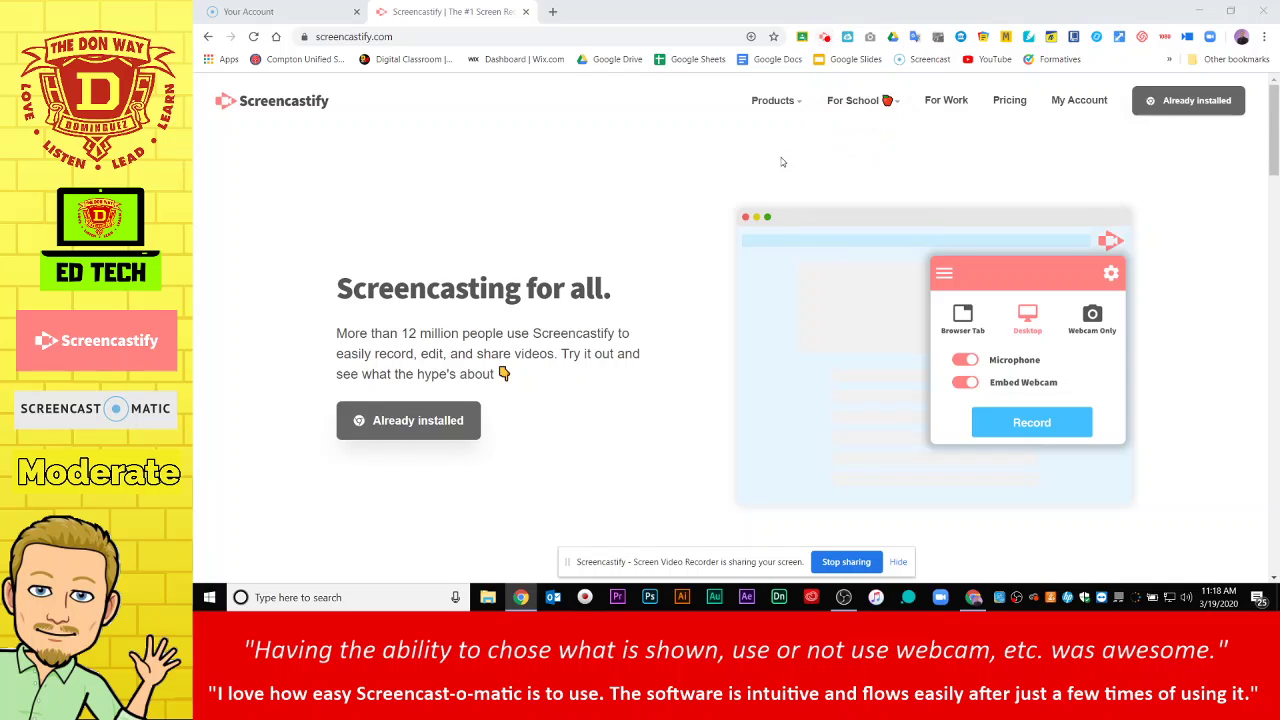
Record opening a new browser tab and returning to the Screencastify page, stop sharing the screen, and skip the video page tour
{"action": "left_click", "coordinate": [552, 11]}
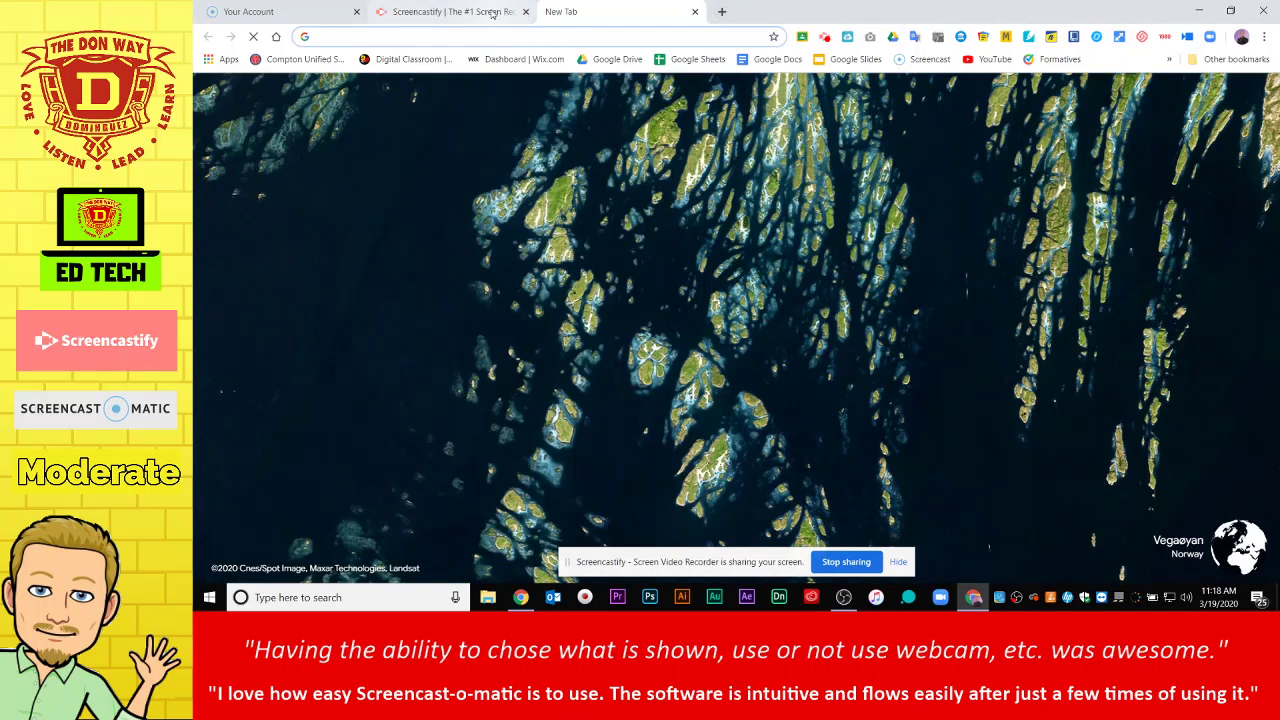
{"action": "left_click", "coordinate": [491, 12]}
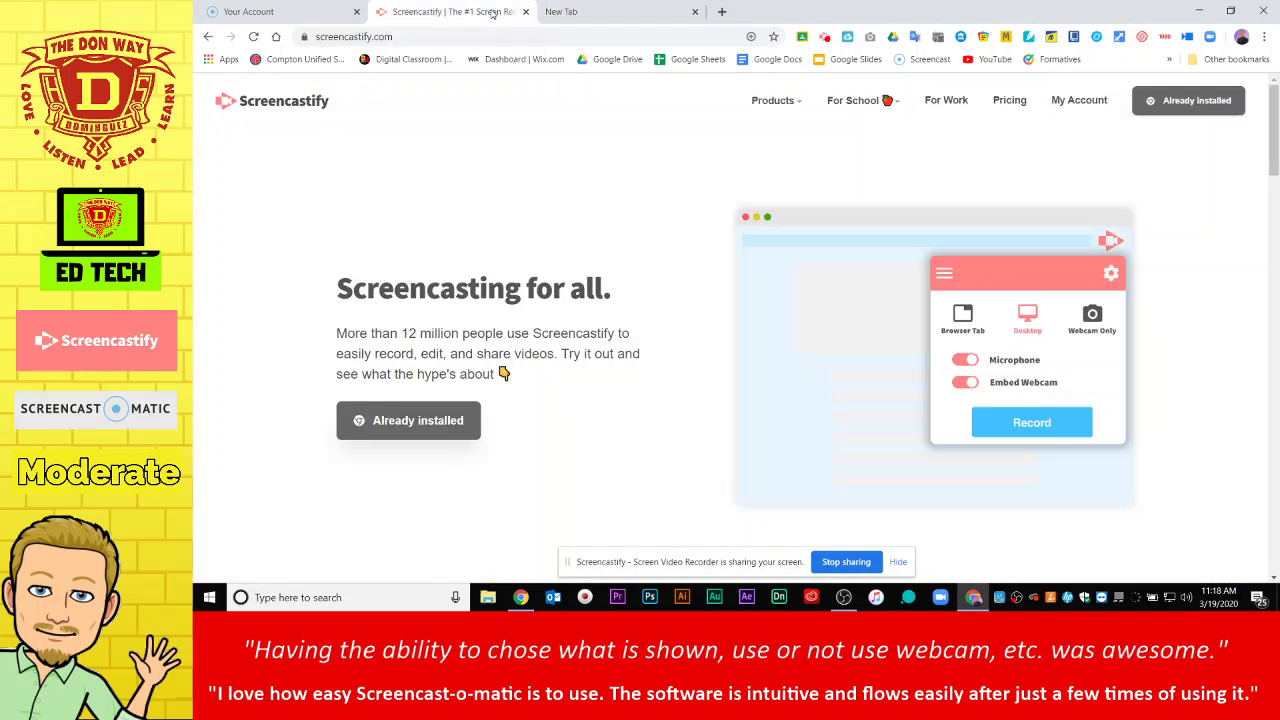
{"action": "left_click", "coordinate": [846, 564]}
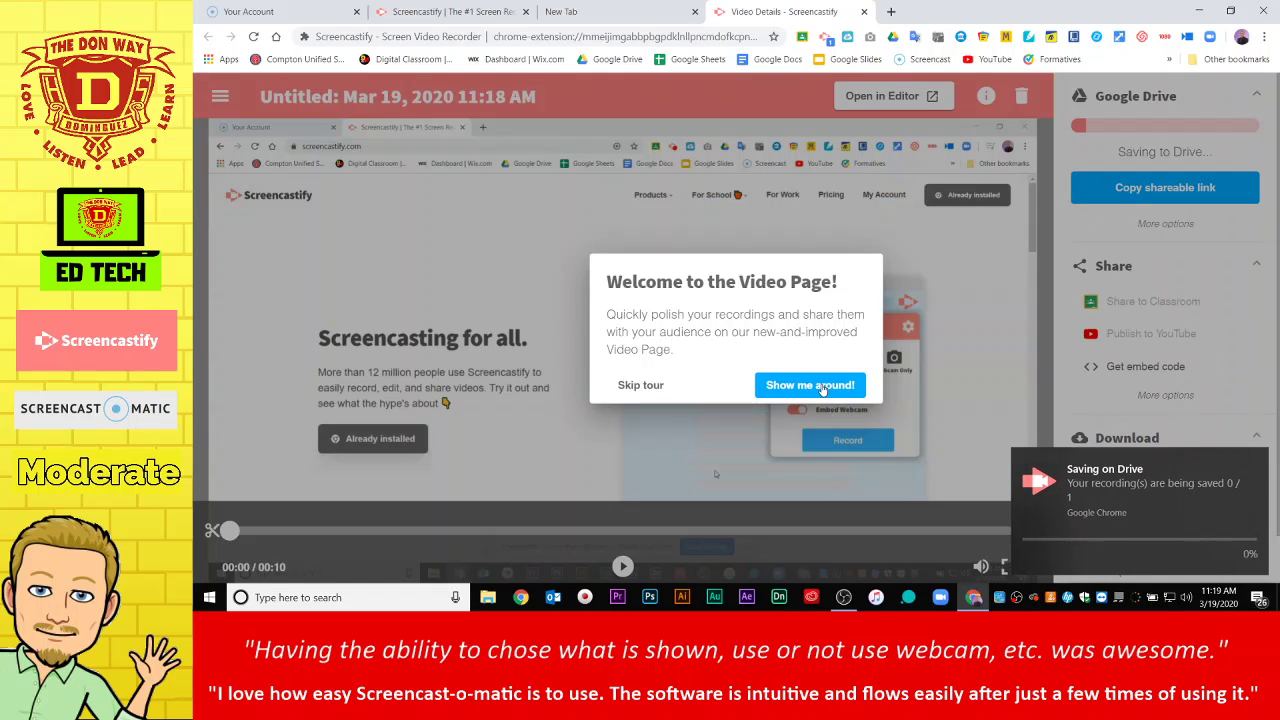
{"action": "left_click", "coordinate": [629, 388]}
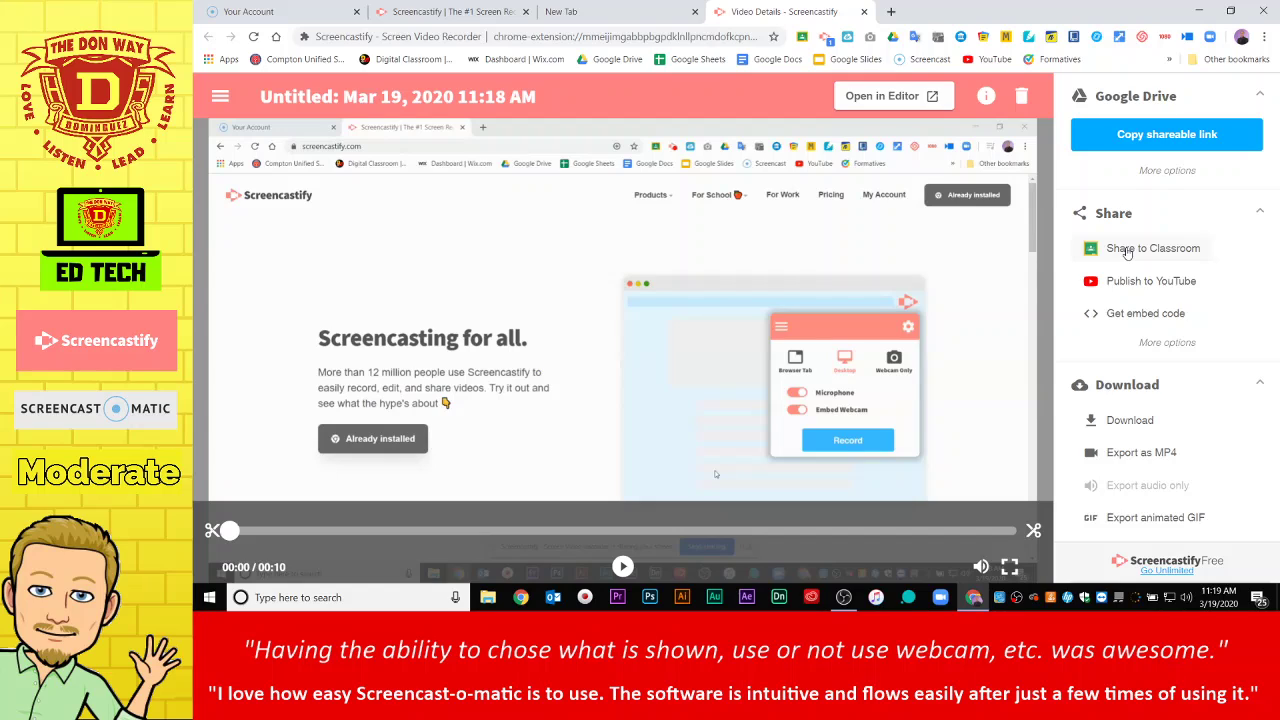
Prepare a Google Classroom announcement with the recording for Test Class - Tutorial, and close it without posting
{"action": "left_click", "coordinate": [1127, 253]}
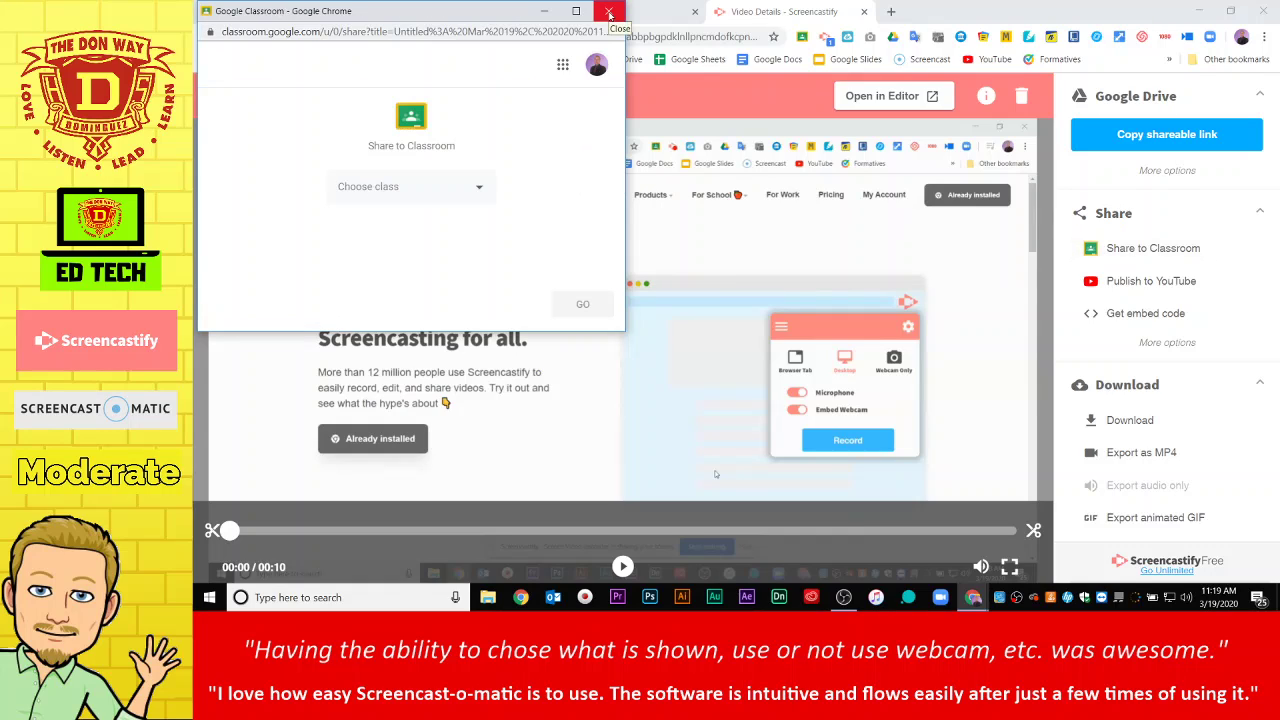
{"action": "left_click", "coordinate": [481, 188]}
{"action": "left_click", "coordinate": [448, 156]}
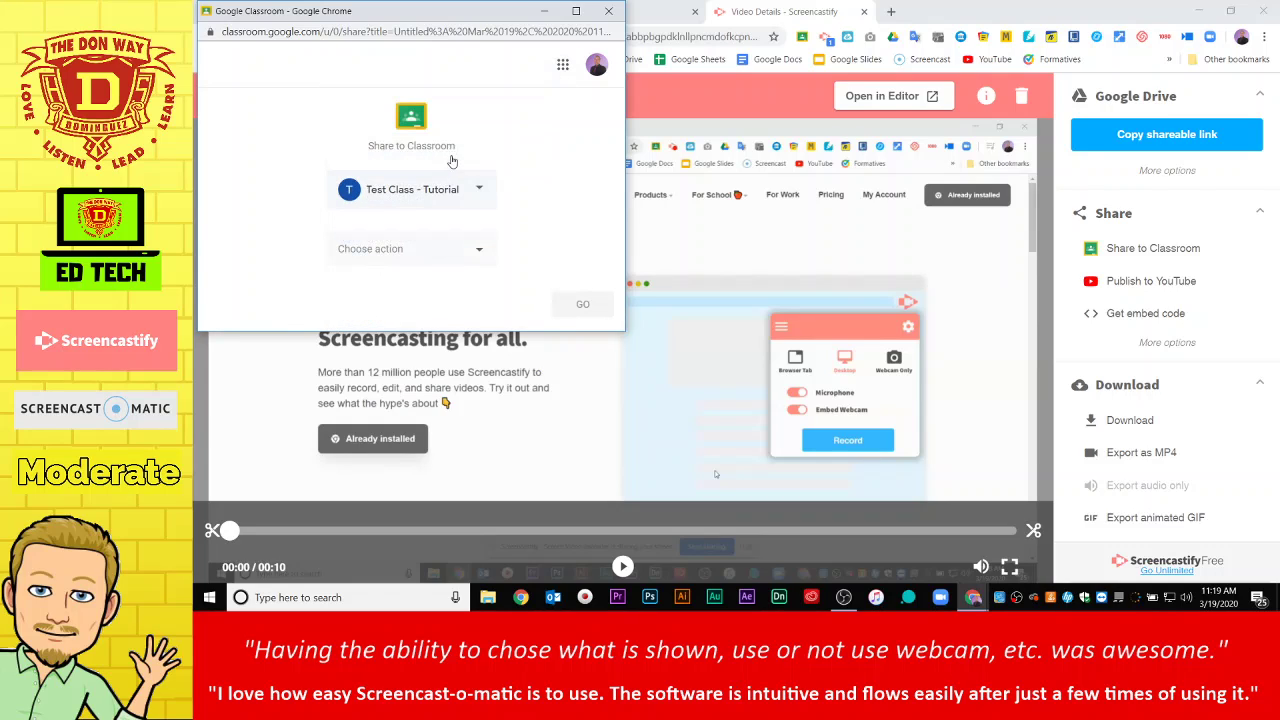
{"action": "left_click", "coordinate": [481, 252]}
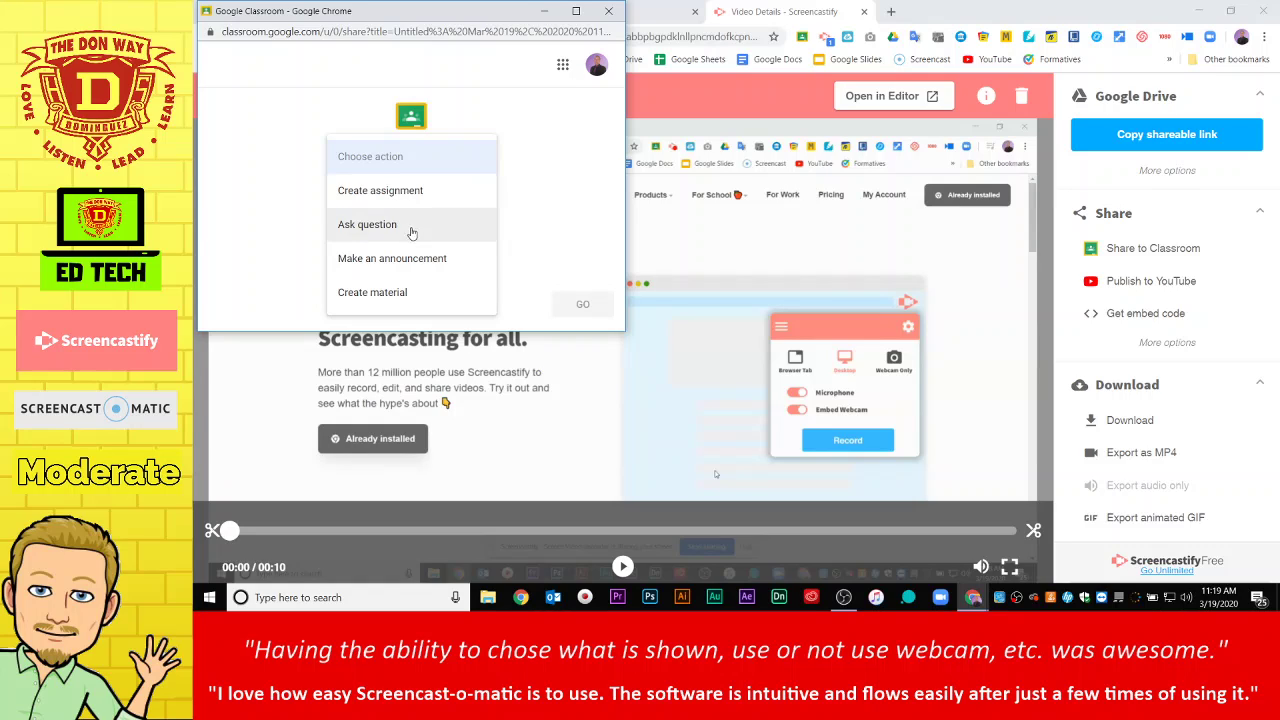
{"action": "left_click", "coordinate": [416, 262]}
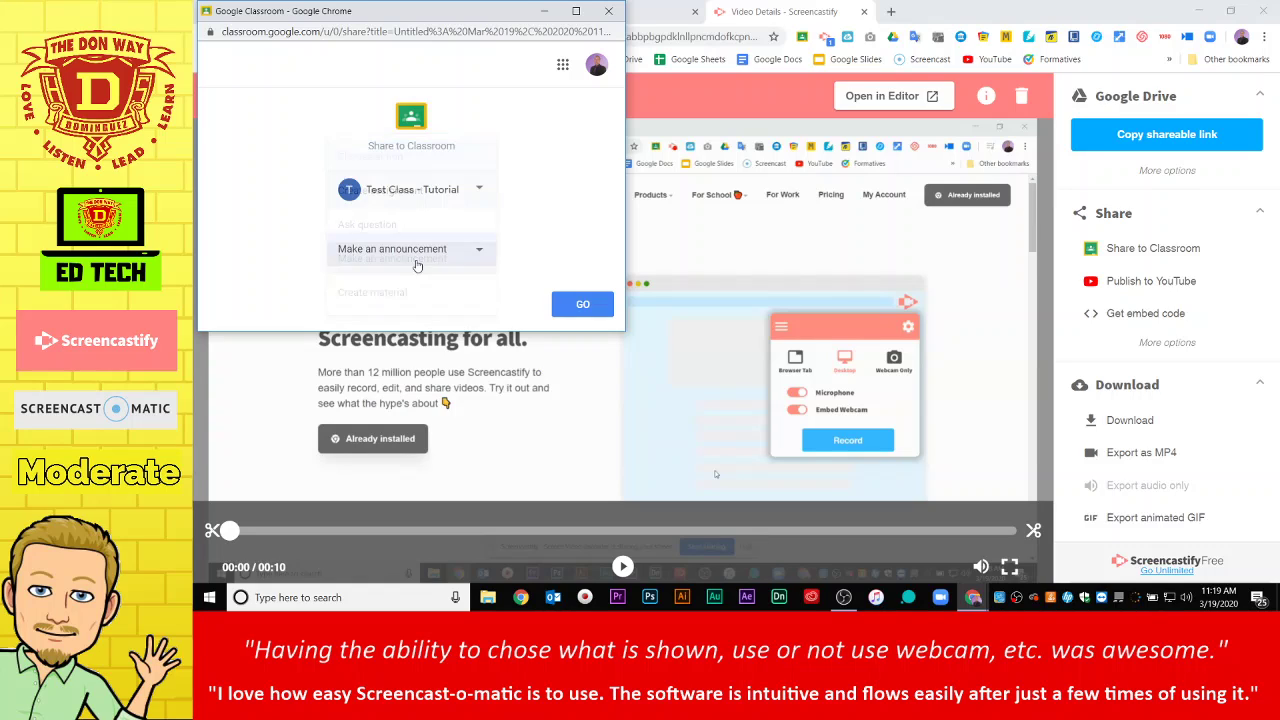
{"action": "left_click", "coordinate": [580, 306]}
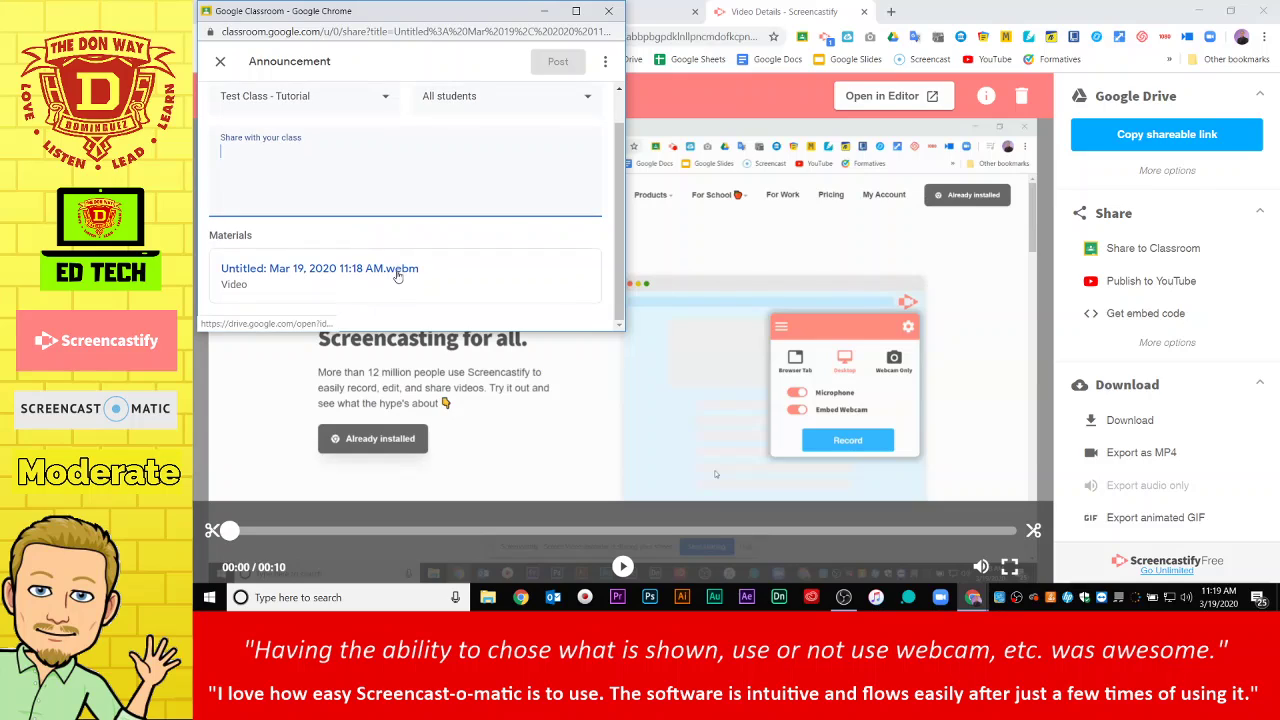
{"action": "left_click", "coordinate": [609, 12]}
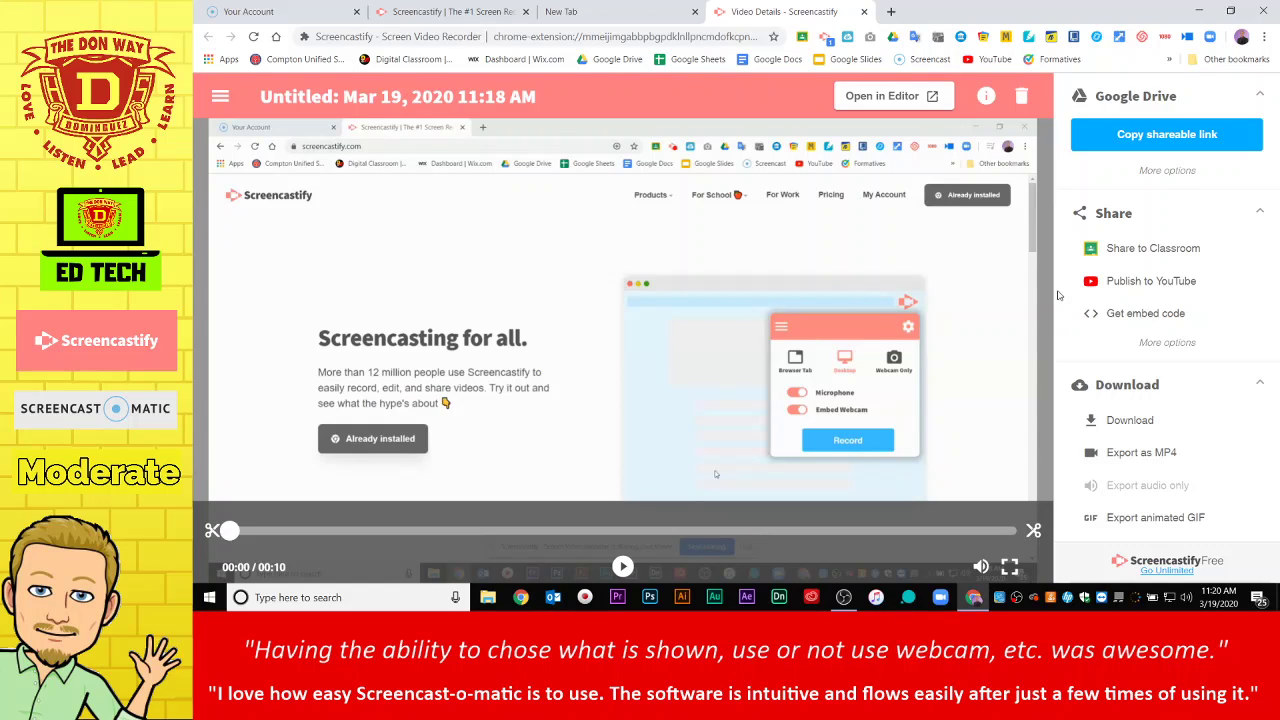
Examine the recording's additional Google Drive options and the Editor free trial page, and close the editor and video details pages
{"action": "left_click", "coordinate": [1167, 170]}
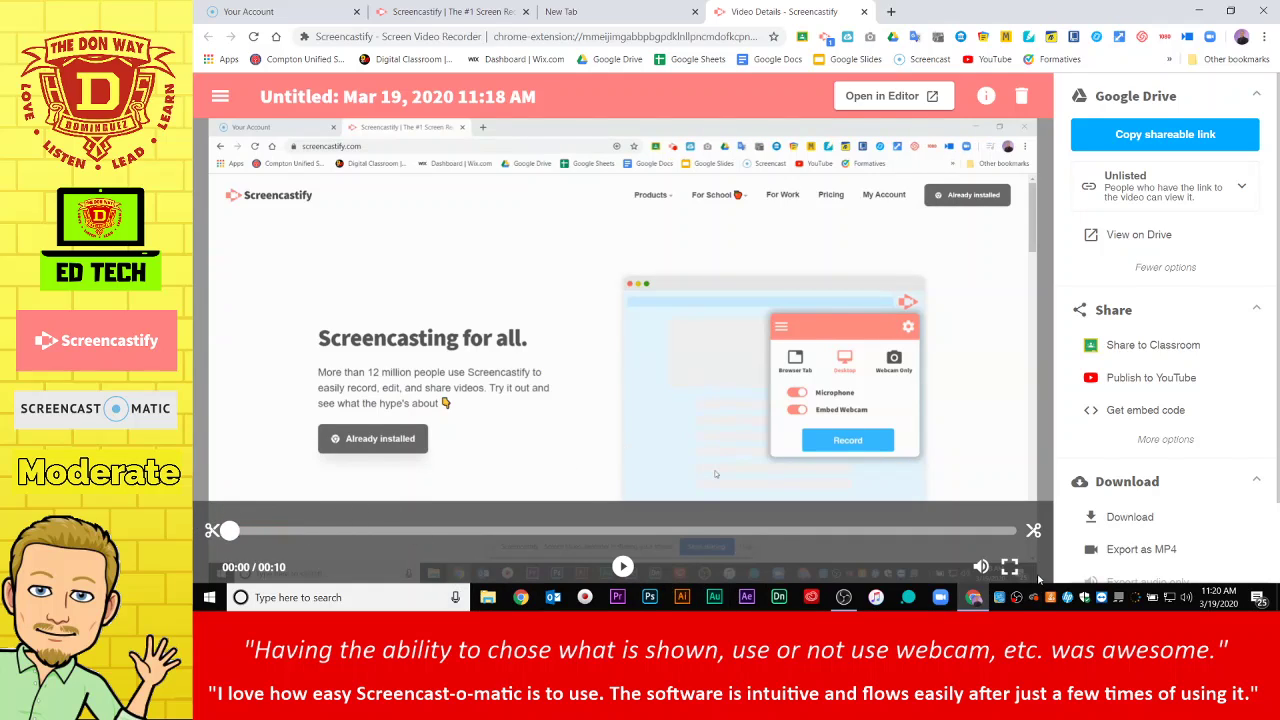
{"action": "left_click", "coordinate": [880, 98]}
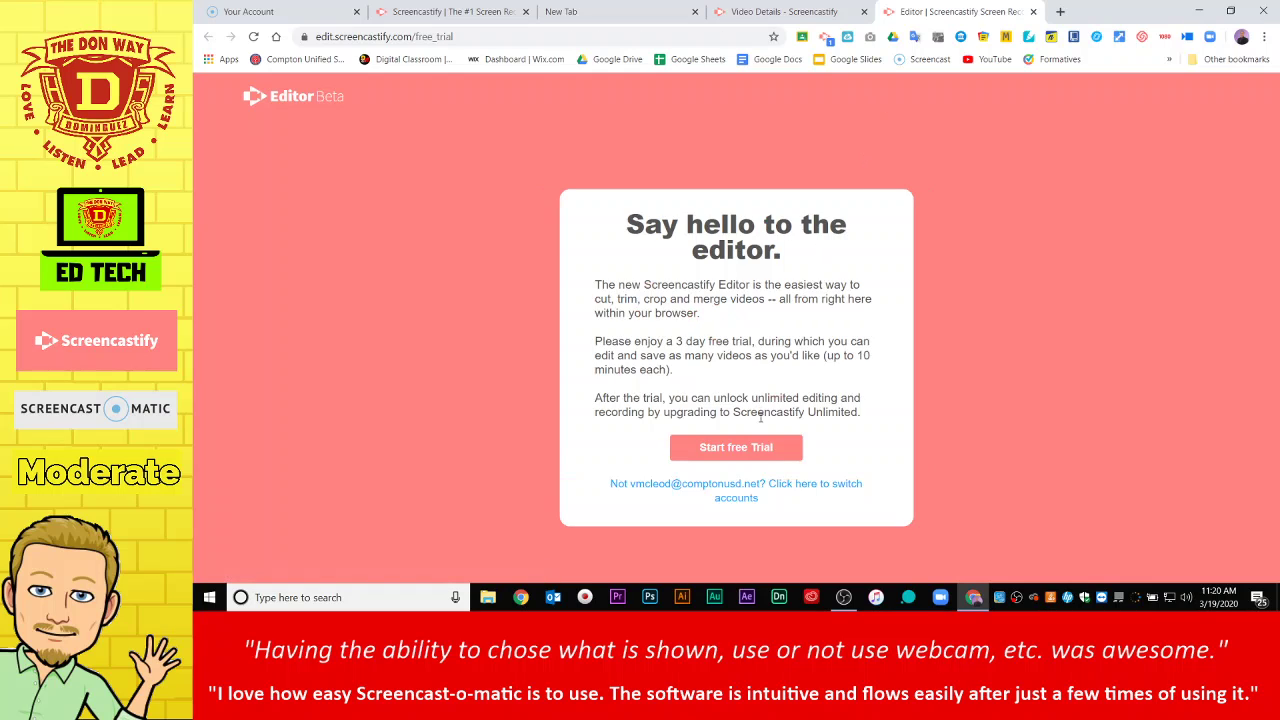
{"action": "left_click", "coordinate": [1033, 12]}
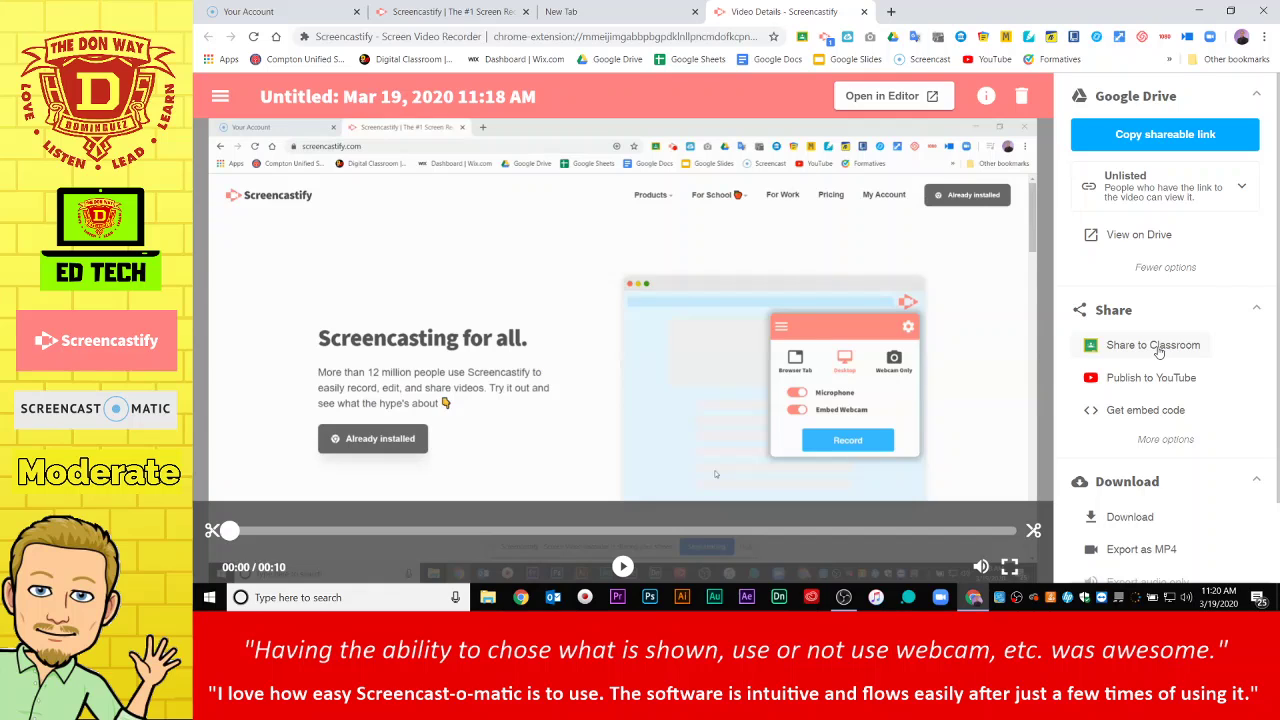
{"action": "left_click", "coordinate": [863, 12]}
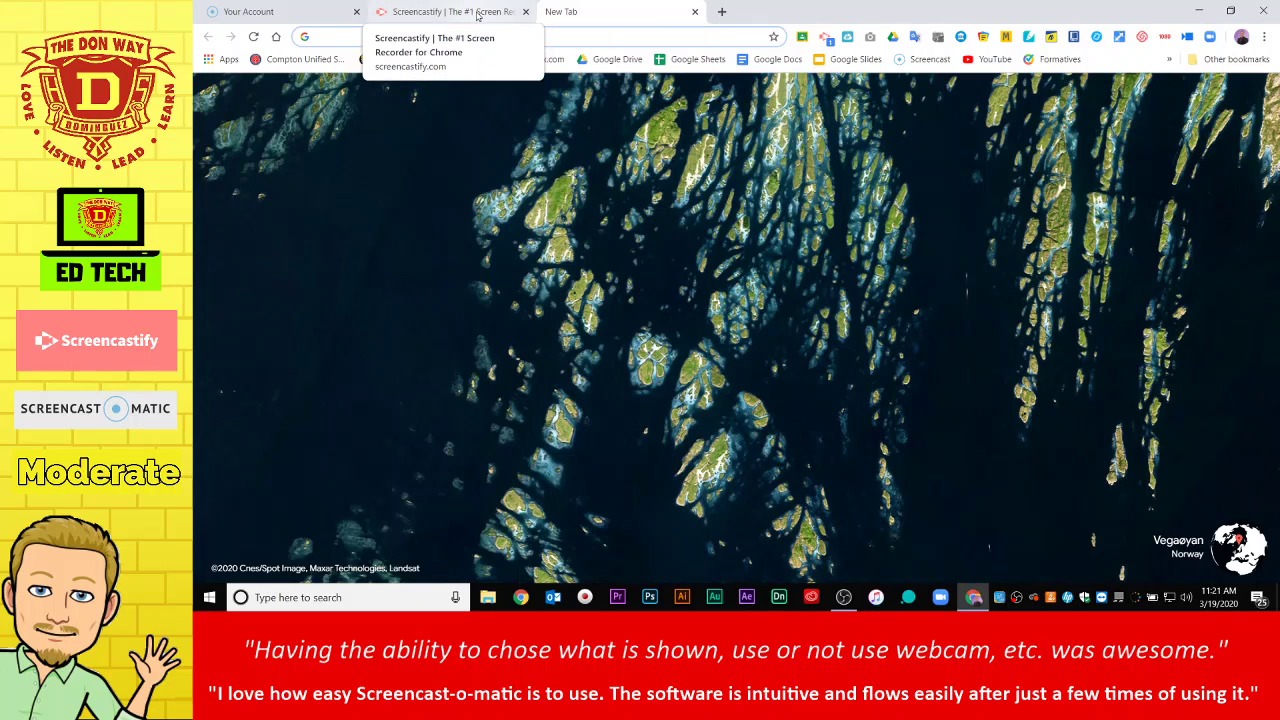
Switch to the Screencast-O-Matic account page and launch its recorder with Screen Recorder Launcher v2.0
{"action": "left_click", "coordinate": [272, 14]}
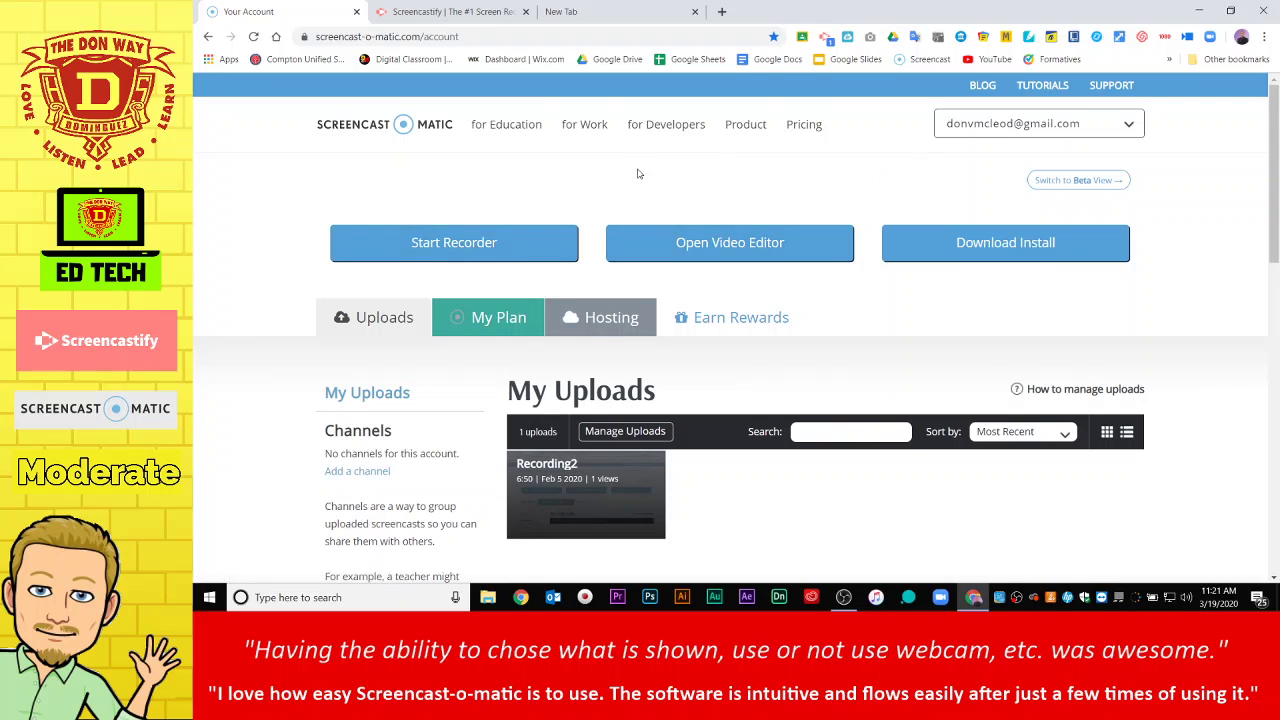
{"action": "left_click", "coordinate": [517, 247]}
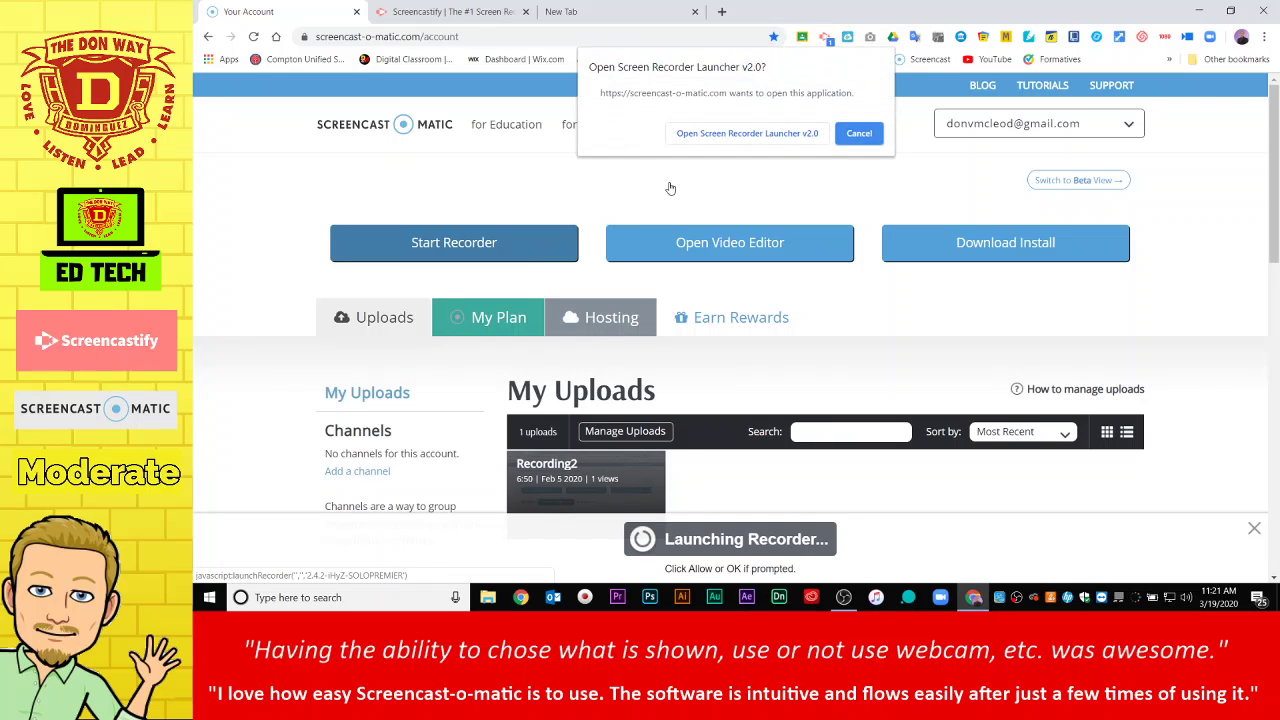
{"action": "left_click", "coordinate": [740, 160]}
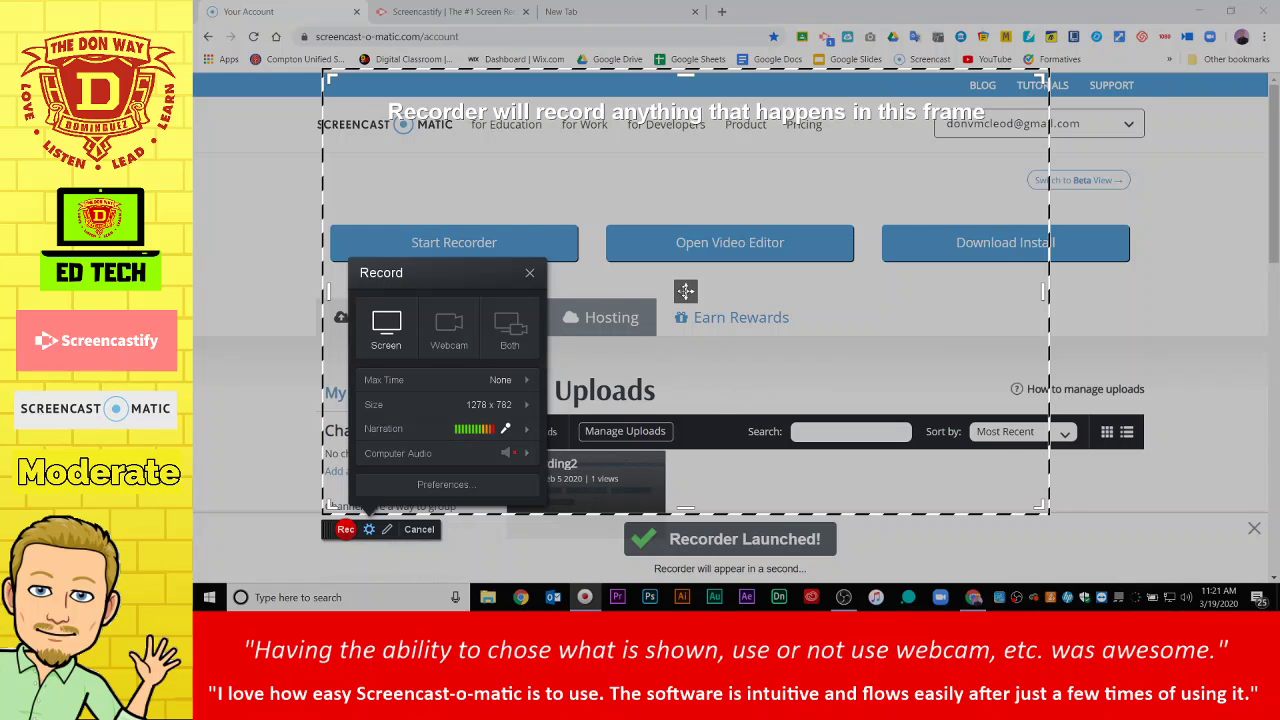
Resize the recording frame to about 1140 x 602 and move it over the middle of the web page
{"action": "left_click_drag", "start_coordinate": [685, 291], "coordinate": [640, 279]}
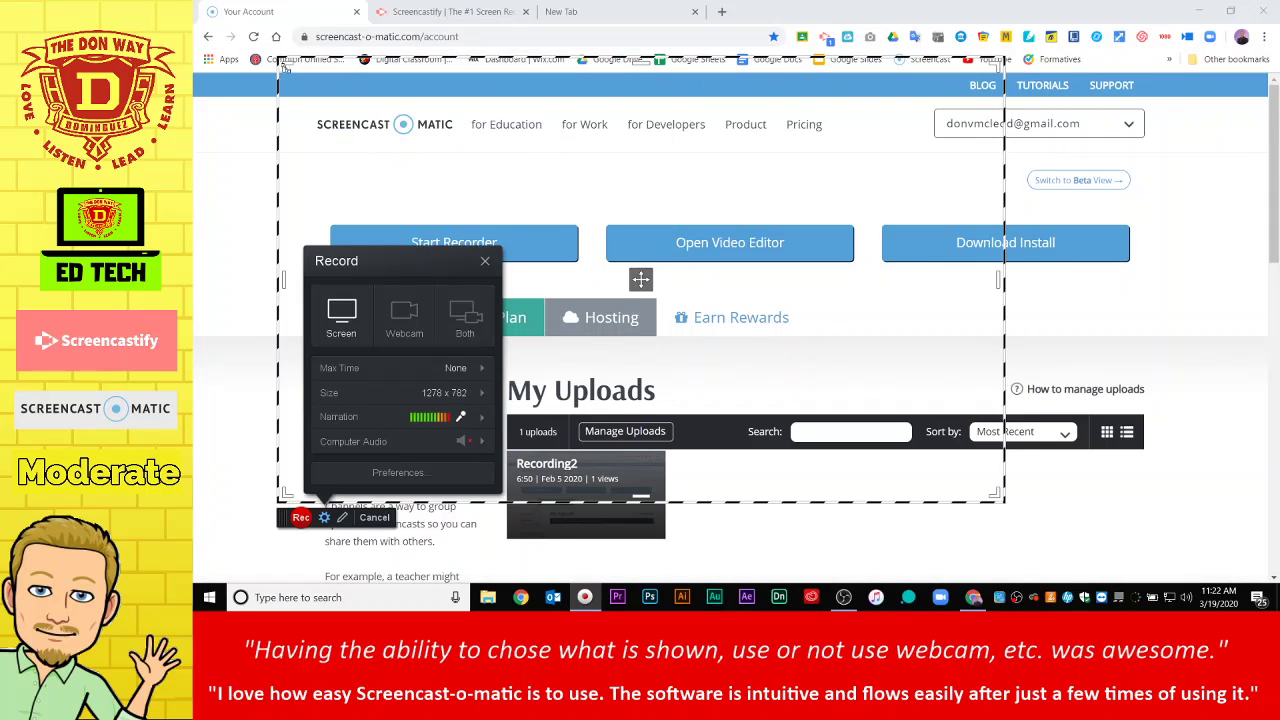
{"action": "left_click_drag", "start_coordinate": [281, 62], "coordinate": [211, 11]}
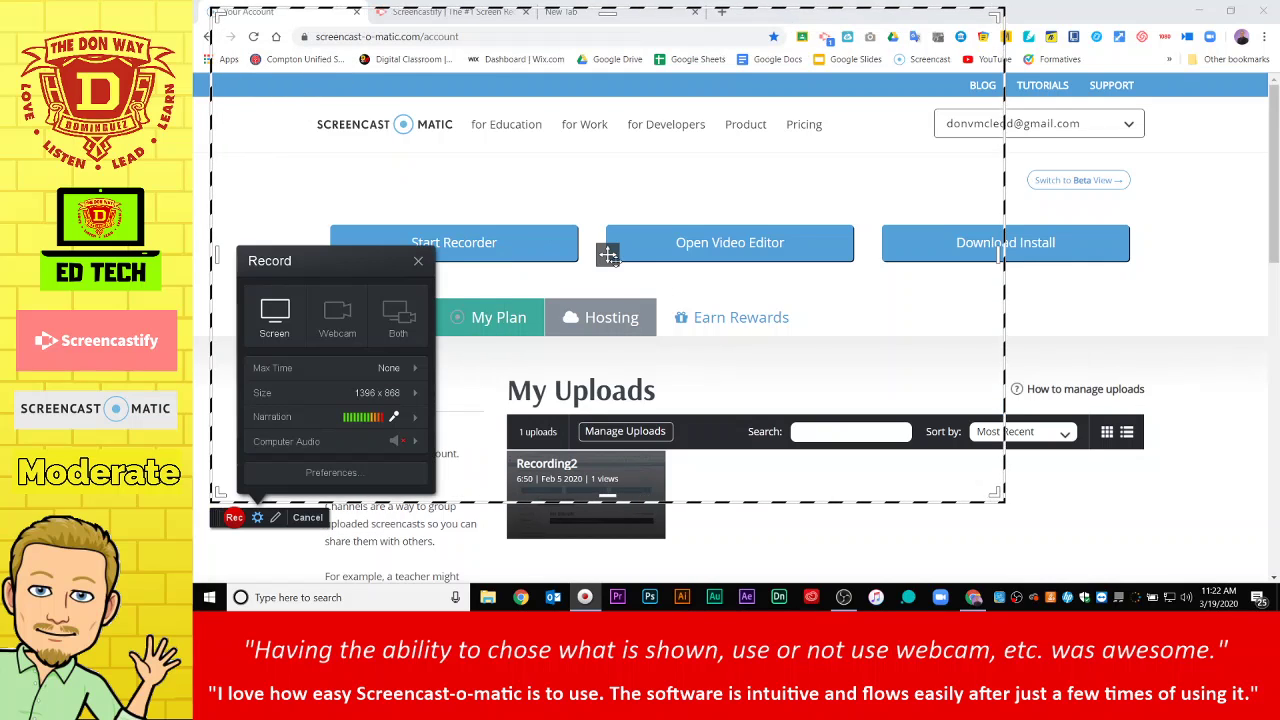
{"action": "left_click_drag", "start_coordinate": [997, 494], "coordinate": [898, 393]}
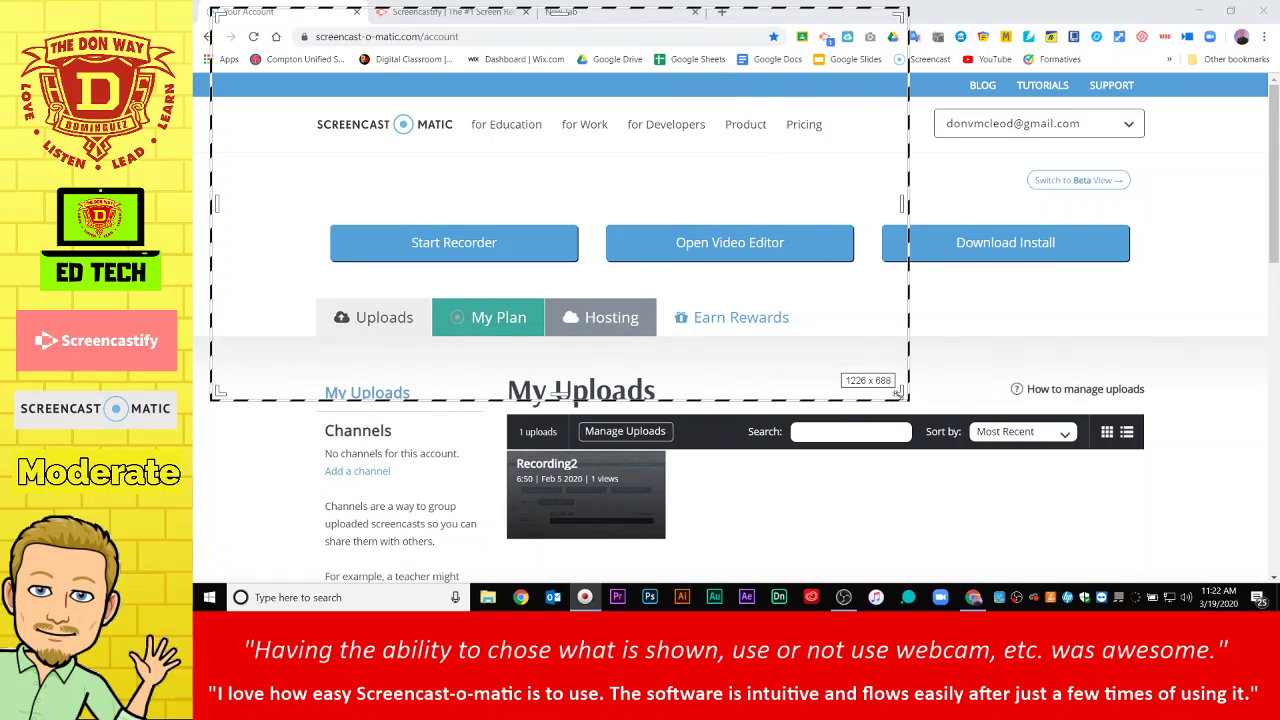
{"action": "left_click_drag", "start_coordinate": [898, 393], "coordinate": [848, 343]}
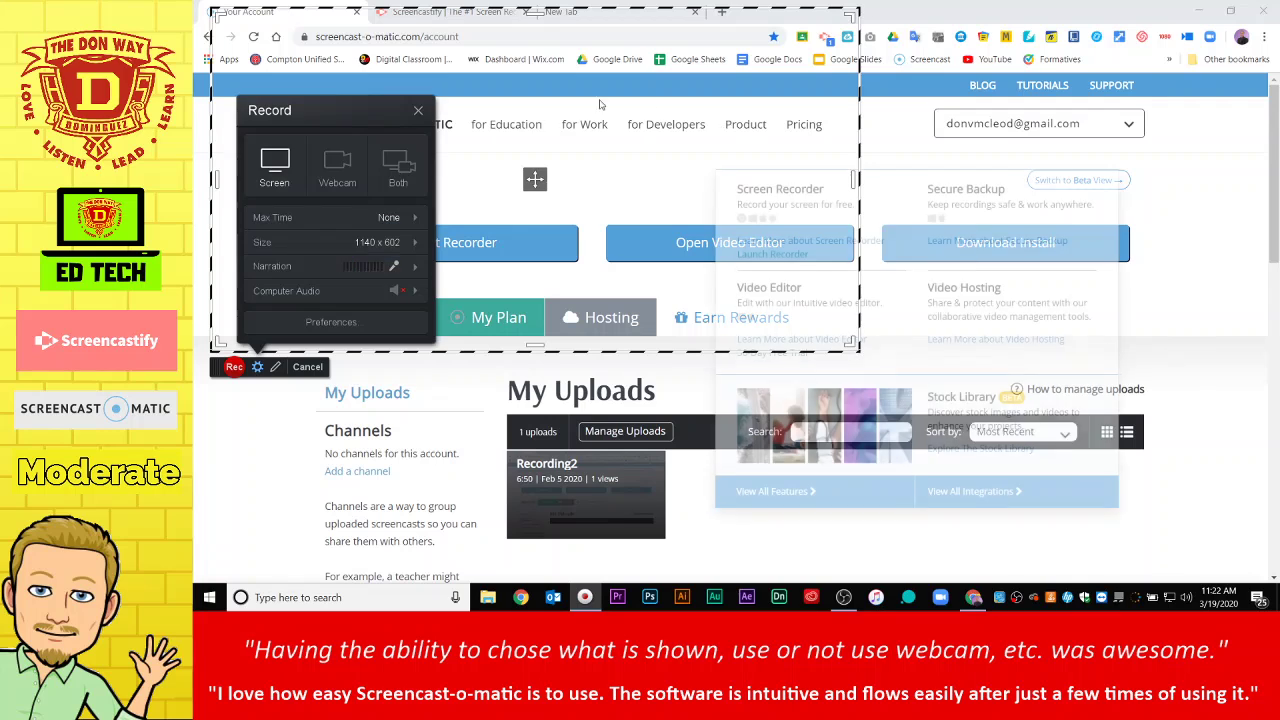
{"action": "left_click_drag", "start_coordinate": [535, 178], "coordinate": [742, 301]}
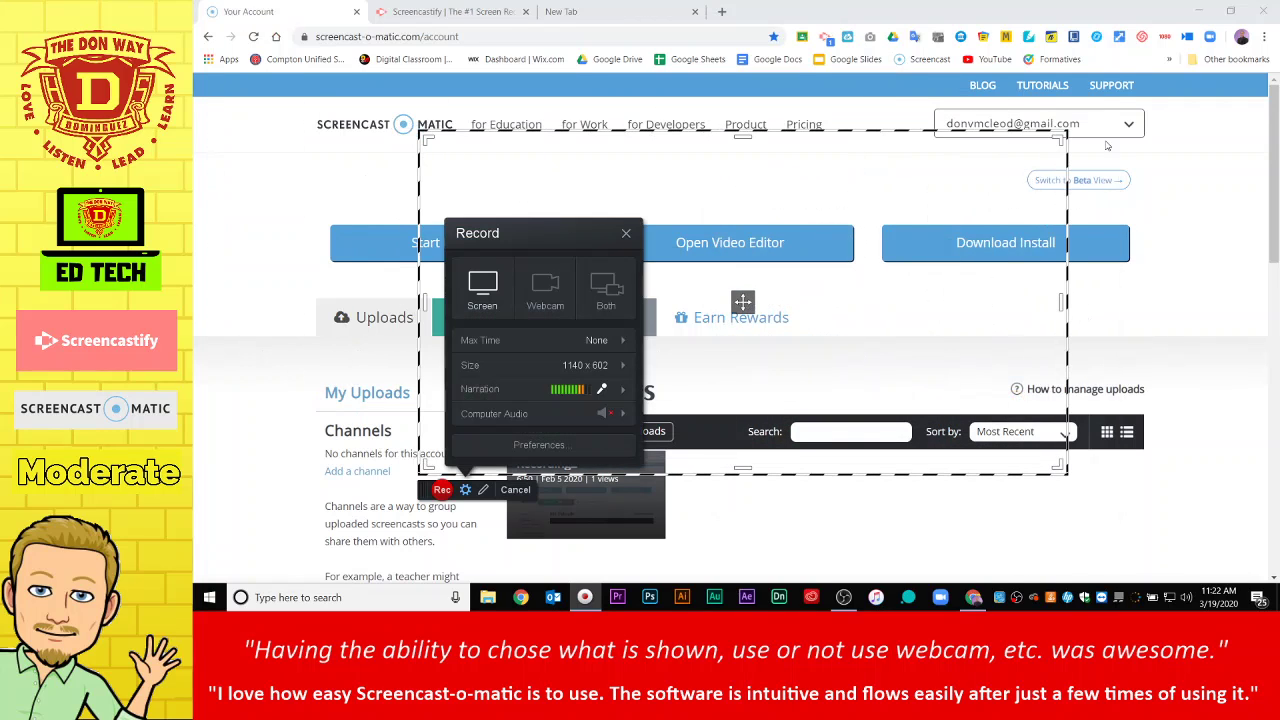
Try placing the browser at a reduced window size behind the recording frame, and maximize it again
{"action": "left_click", "coordinate": [1234, 12]}
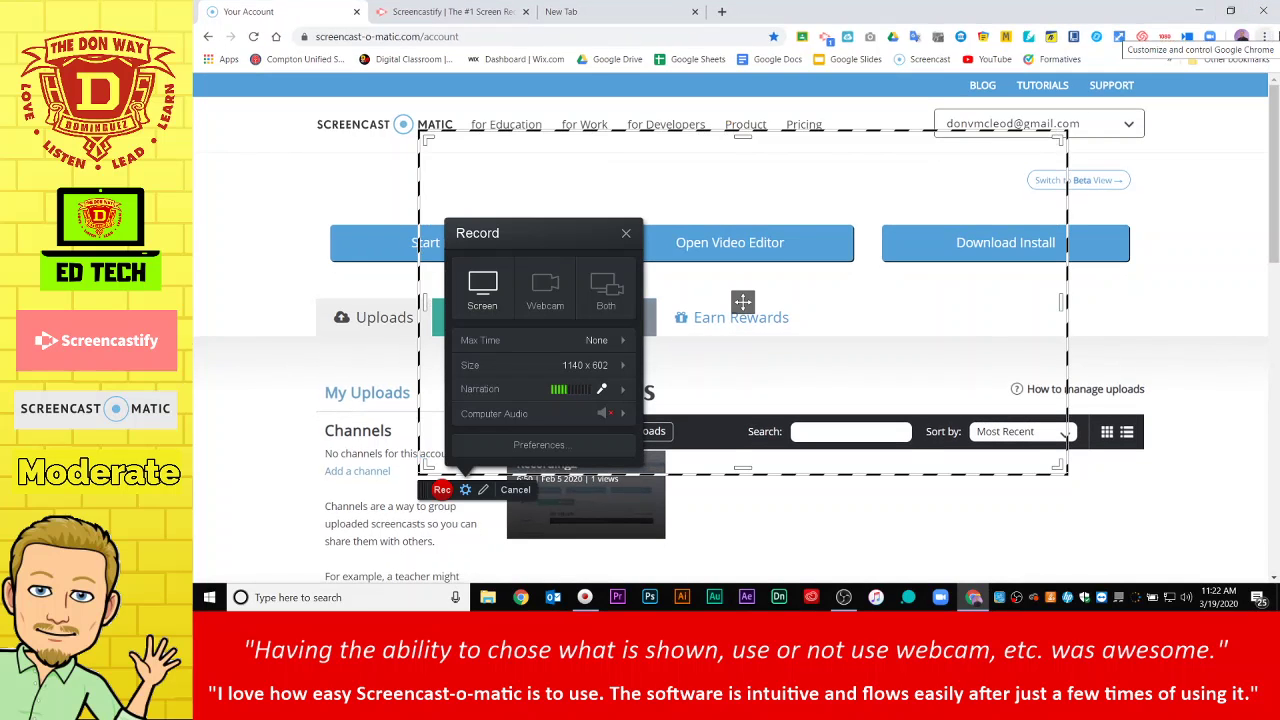
{"action": "left_click_drag", "start_coordinate": [1161, 12], "coordinate": [963, 64]}
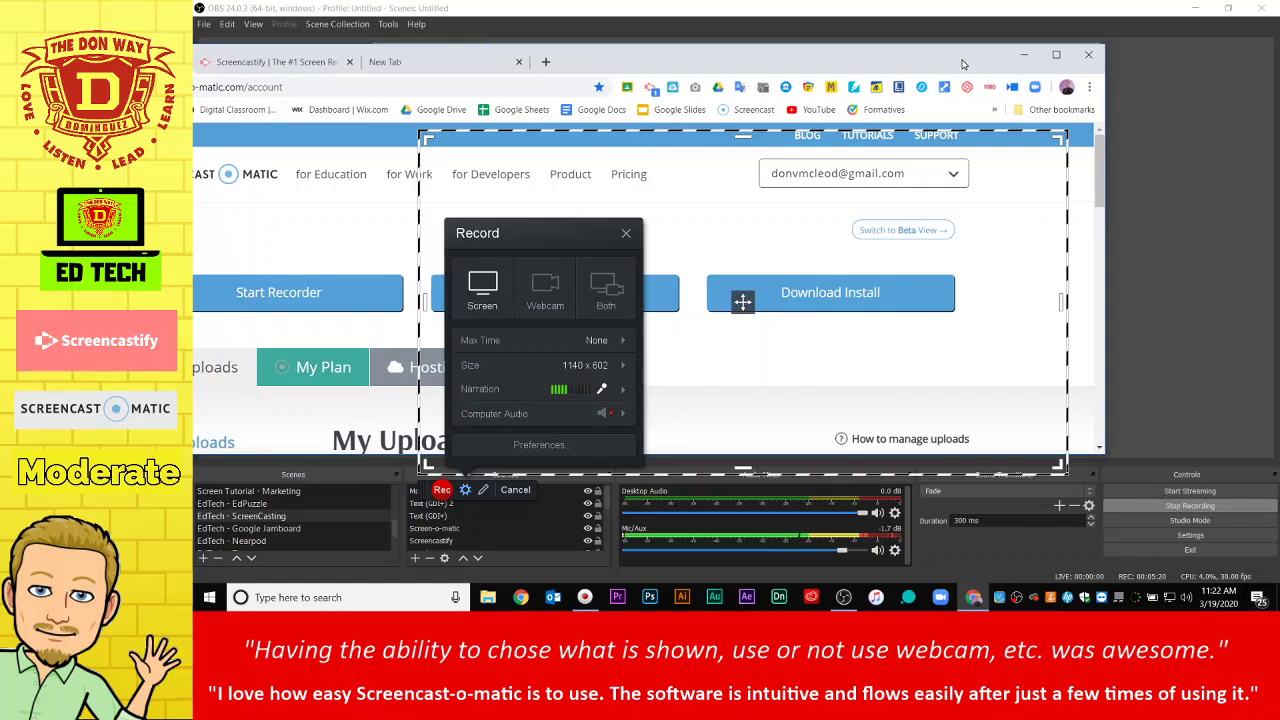
{"action": "left_click", "coordinate": [1056, 54]}
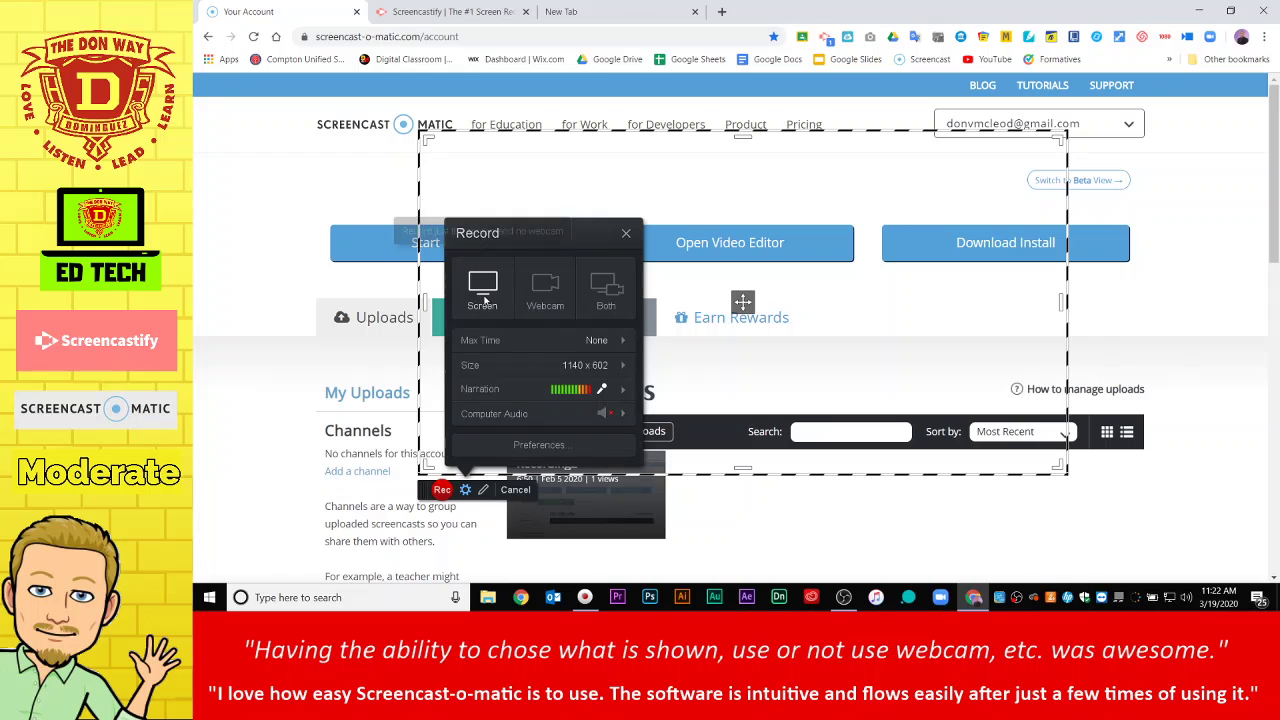
Preview the Webcam and Both recording modes, move the webcam overlay to the frame's lower-right corner, and return to Screen mode
{"action": "left_click", "coordinate": [543, 295]}
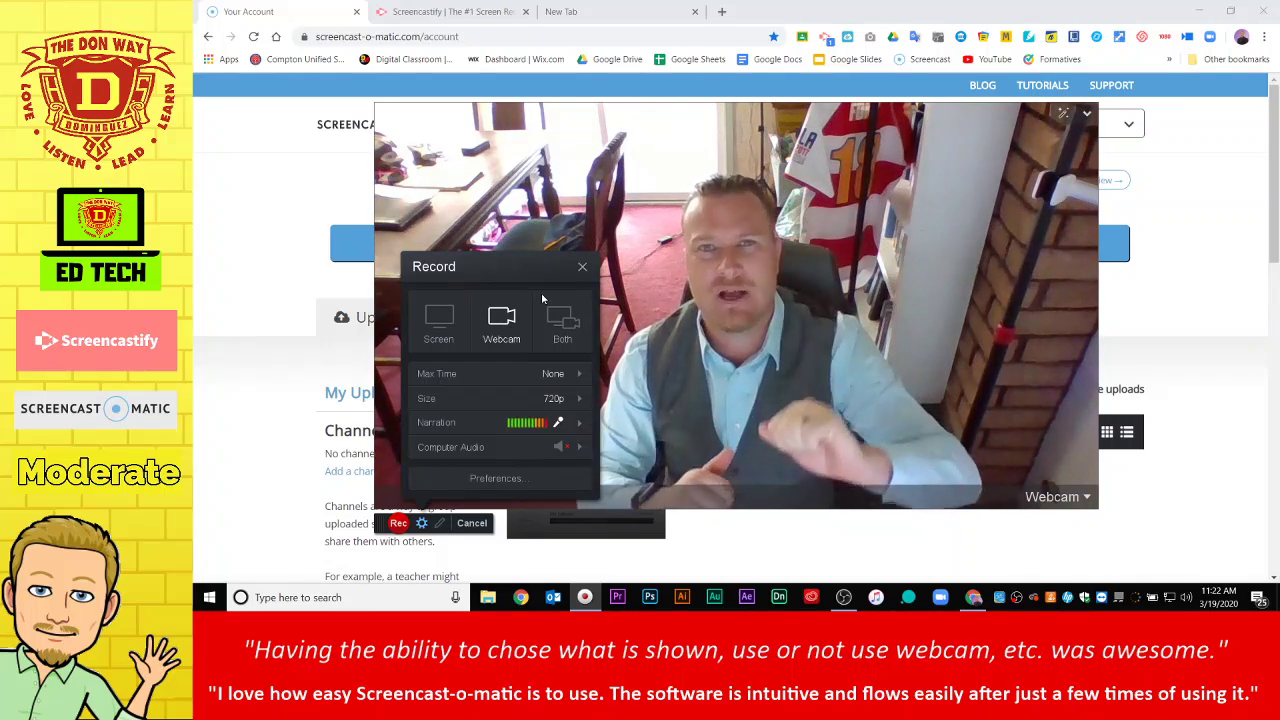
{"action": "left_click", "coordinate": [562, 318]}
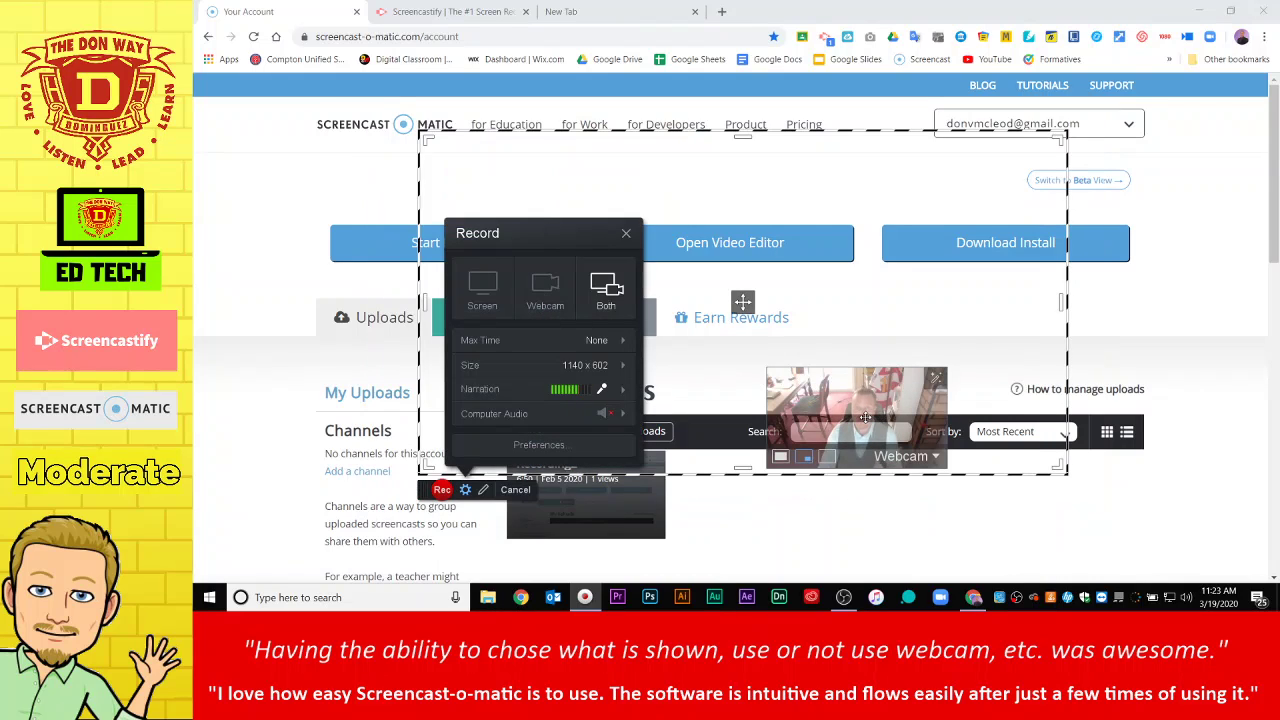
{"action": "left_click_drag", "start_coordinate": [873, 421], "coordinate": [982, 427]}
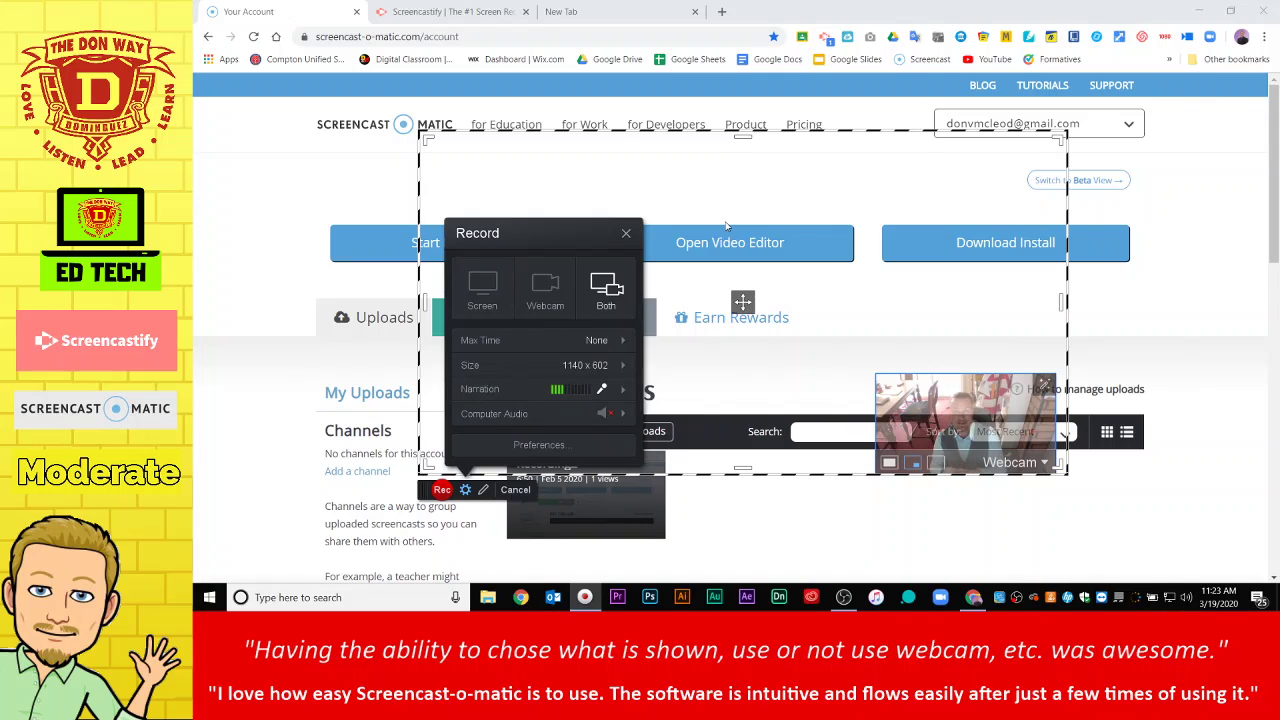
{"action": "left_click", "coordinate": [491, 303]}
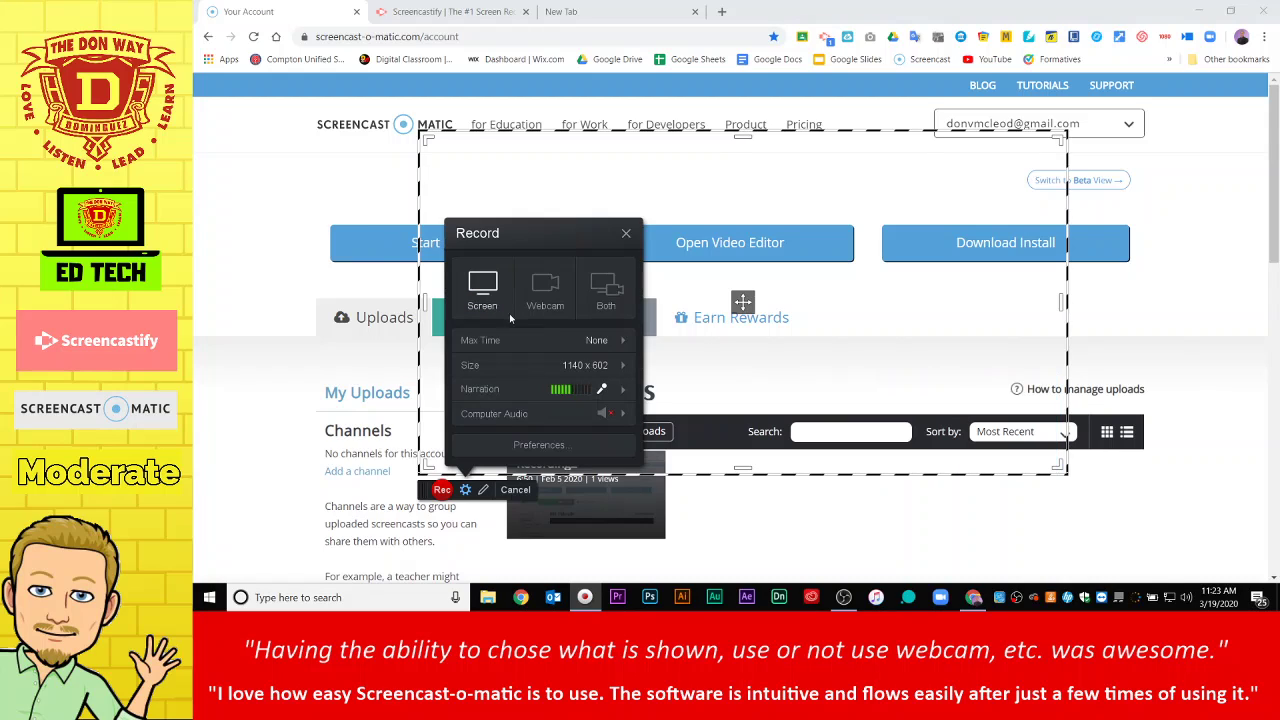
Review the recorder's Max Time, Size, Narration microphone, Computer Audio and Preferences settings, keeping them as they are
{"action": "left_click", "coordinate": [582, 347]}
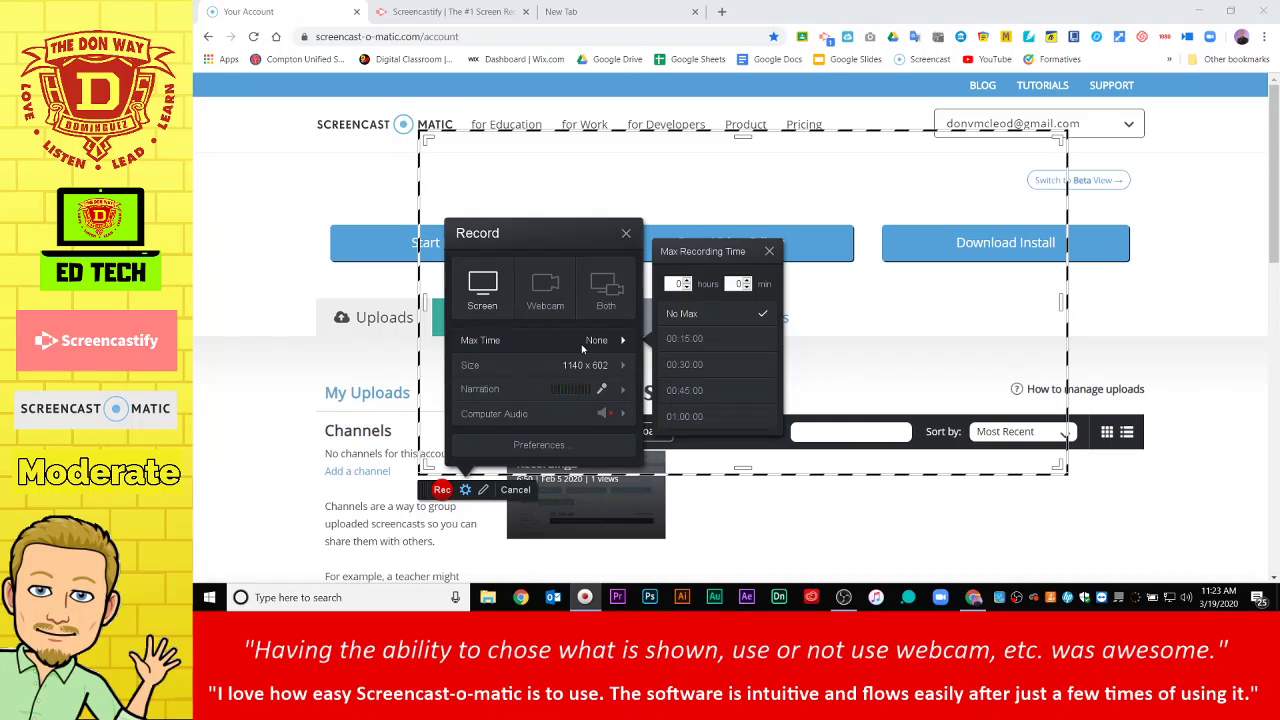
{"action": "left_click", "coordinate": [572, 366]}
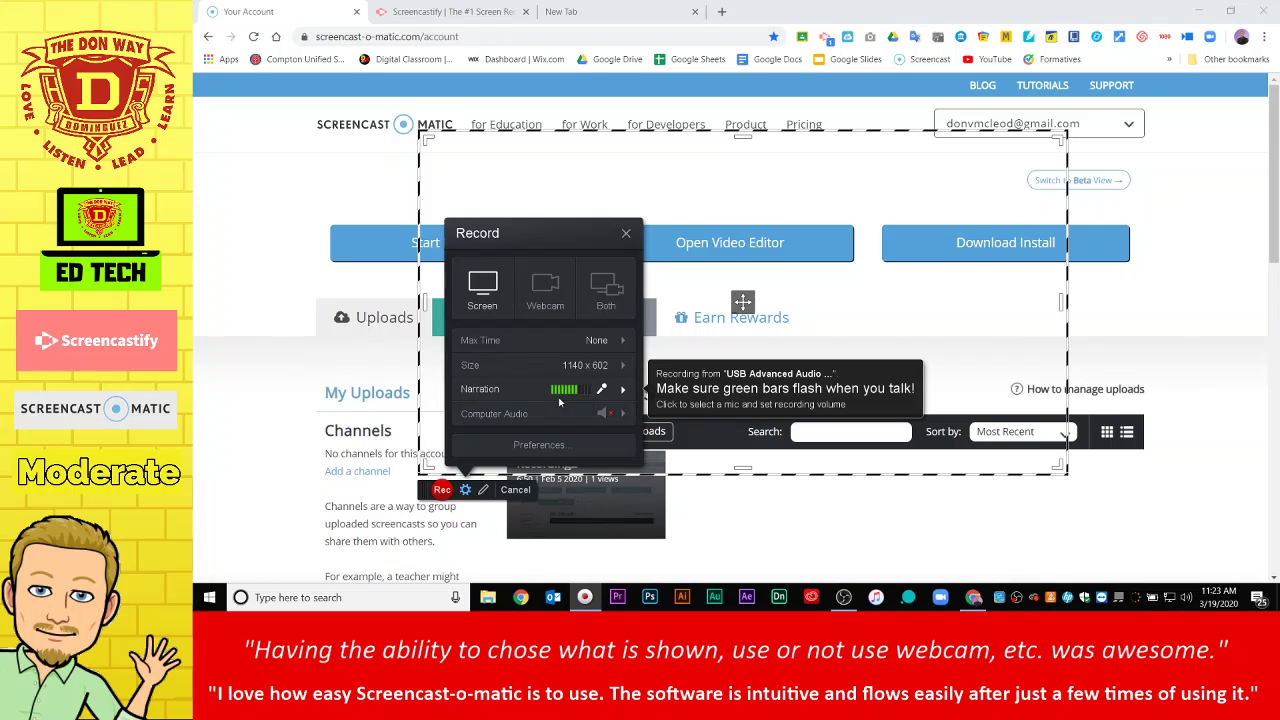
{"action": "left_click", "coordinate": [623, 393]}
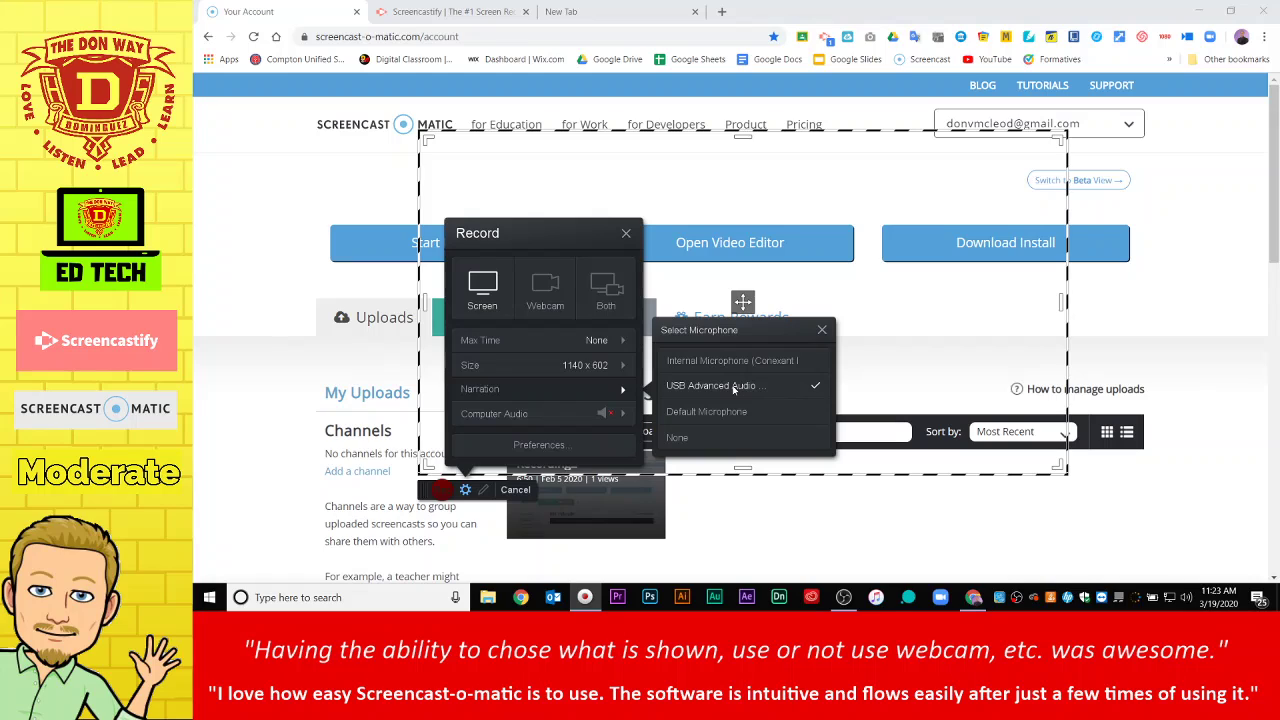
{"action": "left_click", "coordinate": [820, 330]}
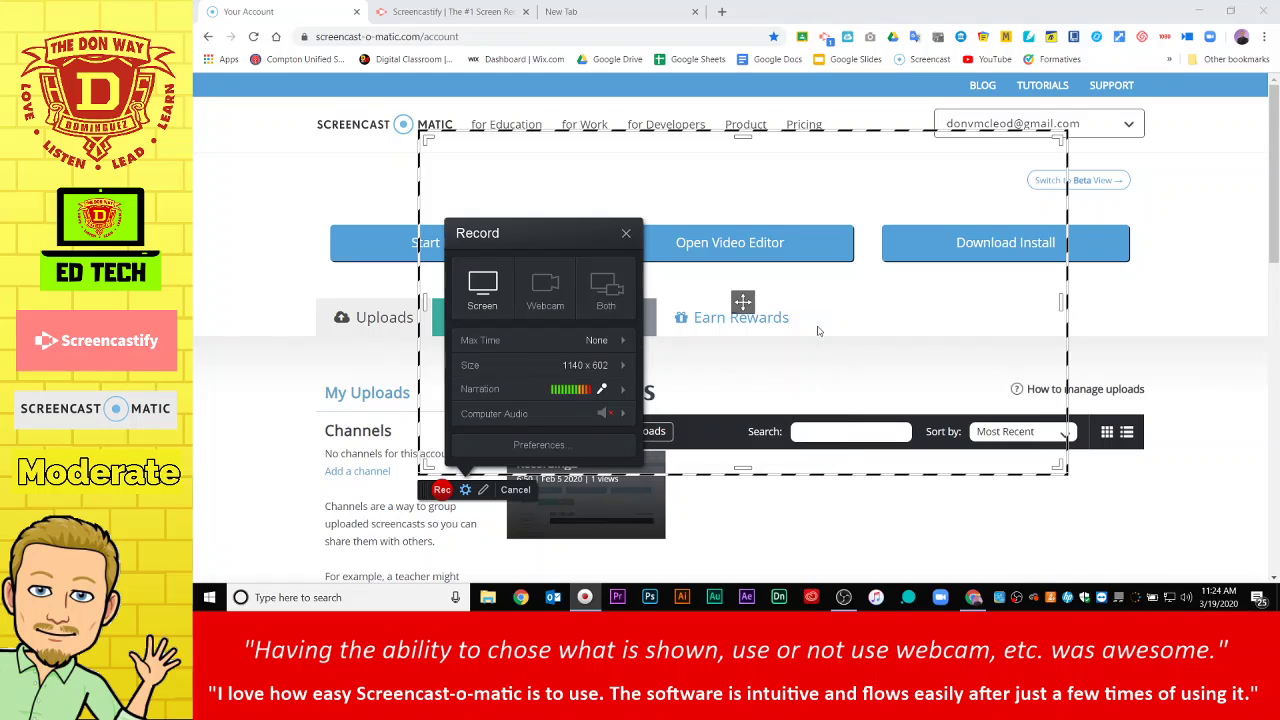
{"action": "left_click", "coordinate": [623, 414]}
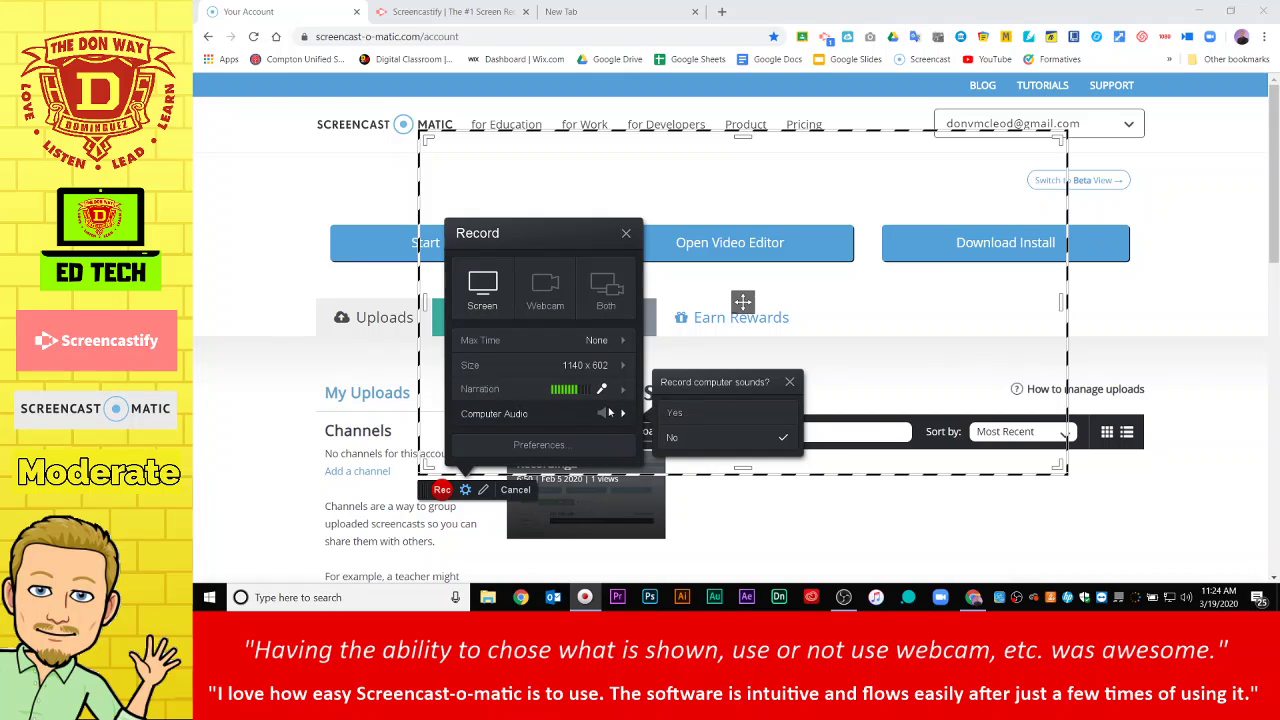
{"action": "left_click", "coordinate": [559, 446]}
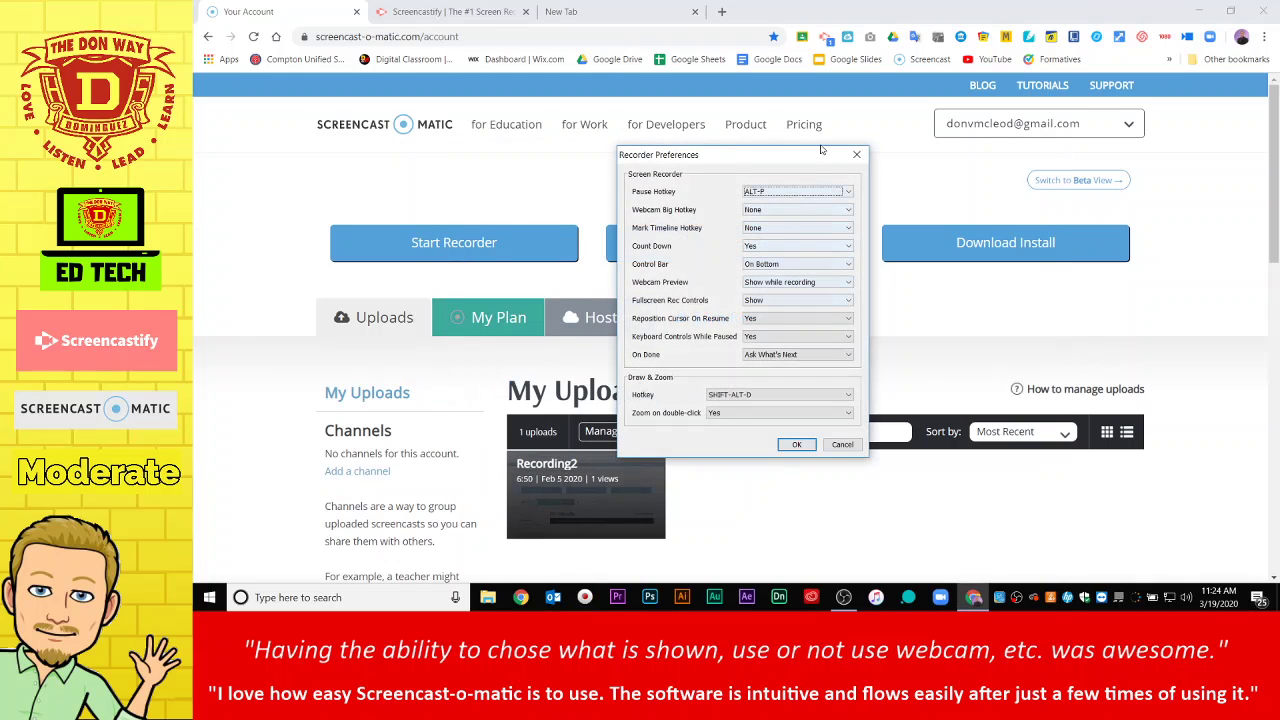
{"action": "left_click", "coordinate": [842, 445]}
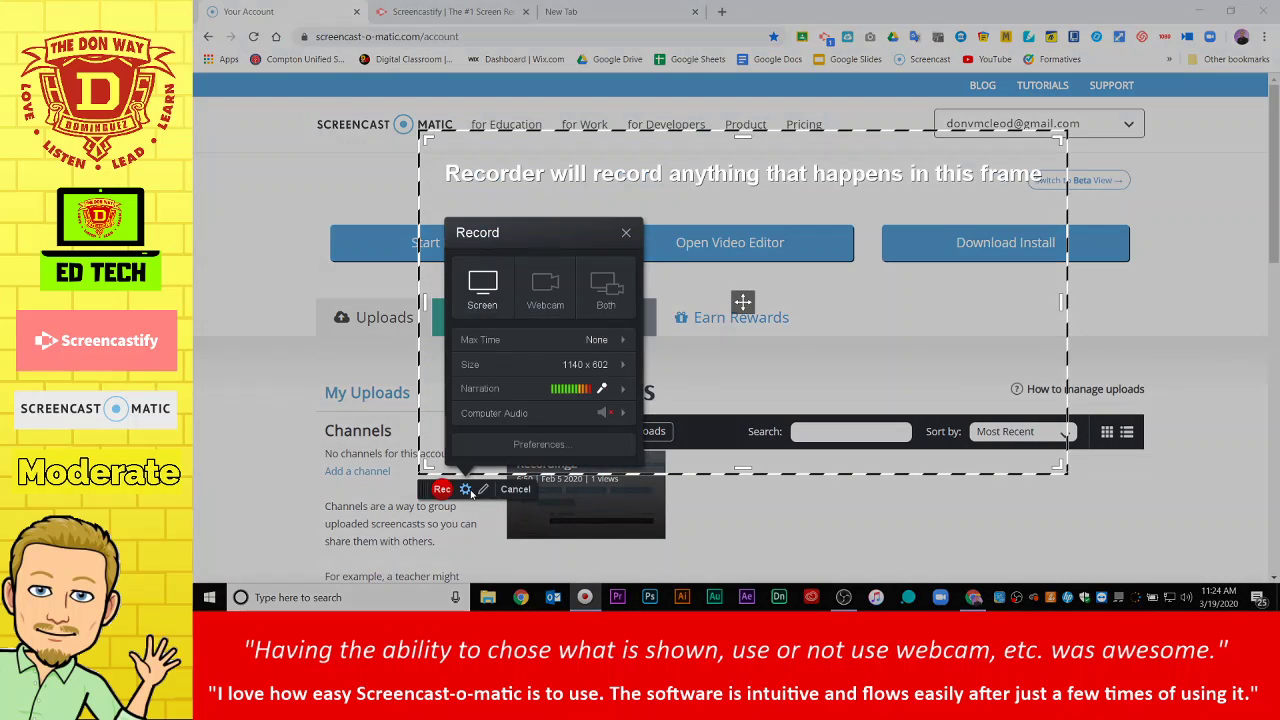
Start recording, load the Digital Classroom site in the New Tab page, and move the recording frame slightly left to line up with the site
{"action": "left_click", "coordinate": [441, 490]}
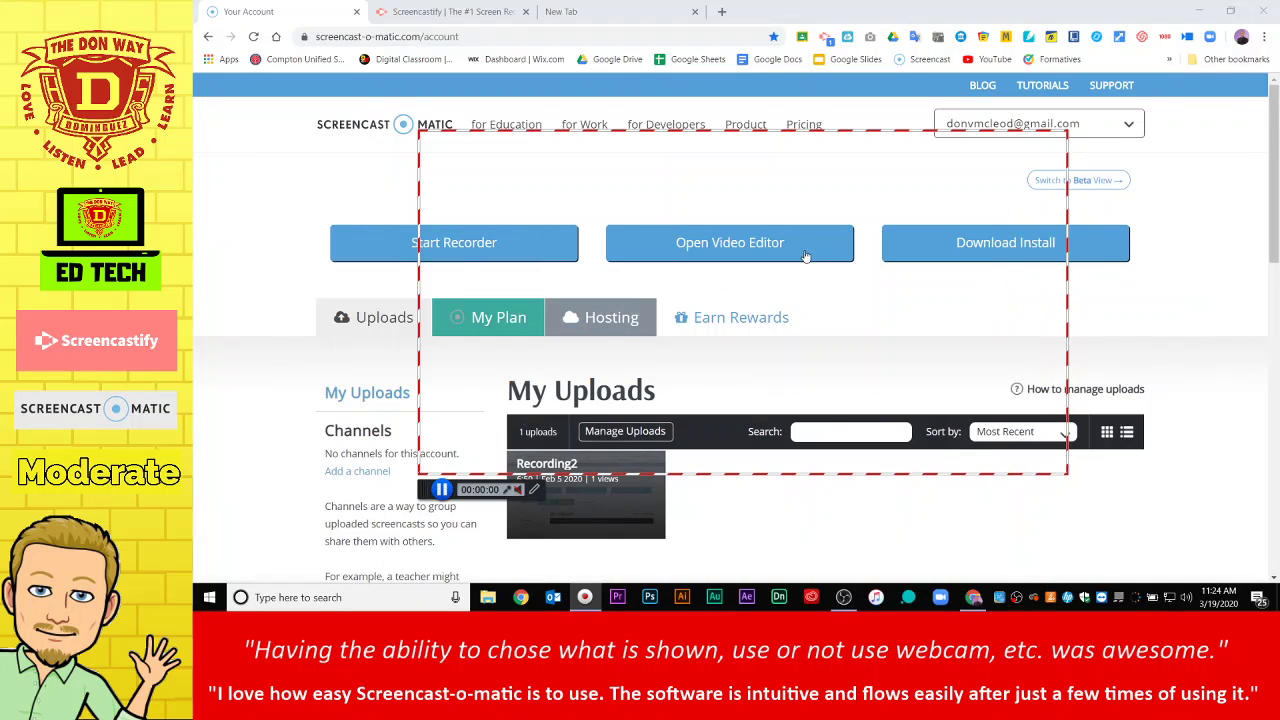
{"action": "left_click", "coordinate": [598, 20]}
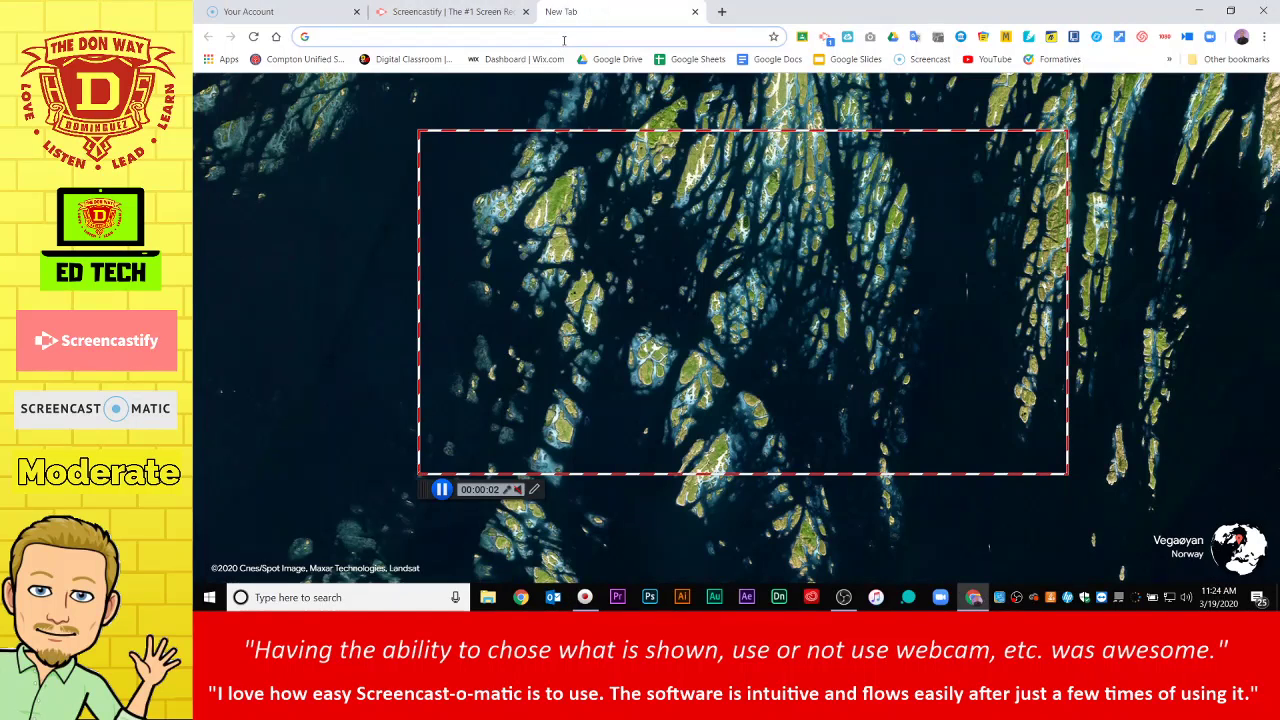
{"action": "left_click", "coordinate": [405, 60]}
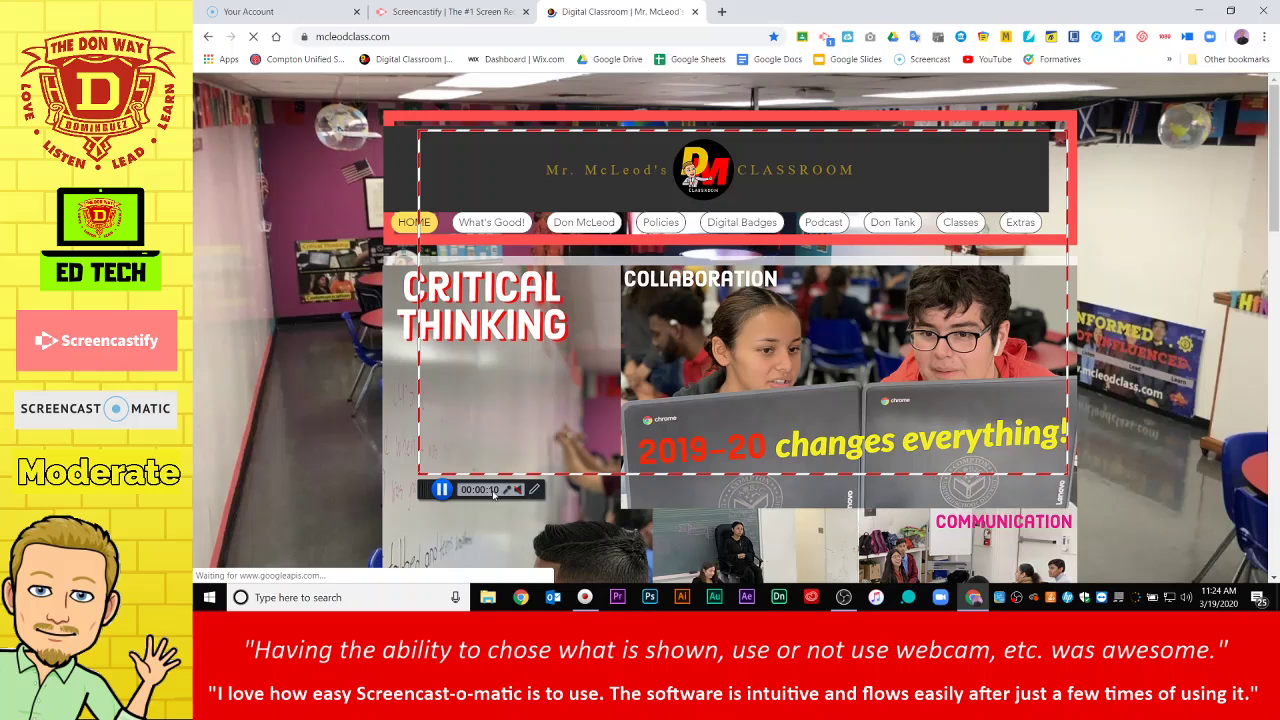
{"action": "left_click_drag", "start_coordinate": [421, 489], "coordinate": [395, 487]}
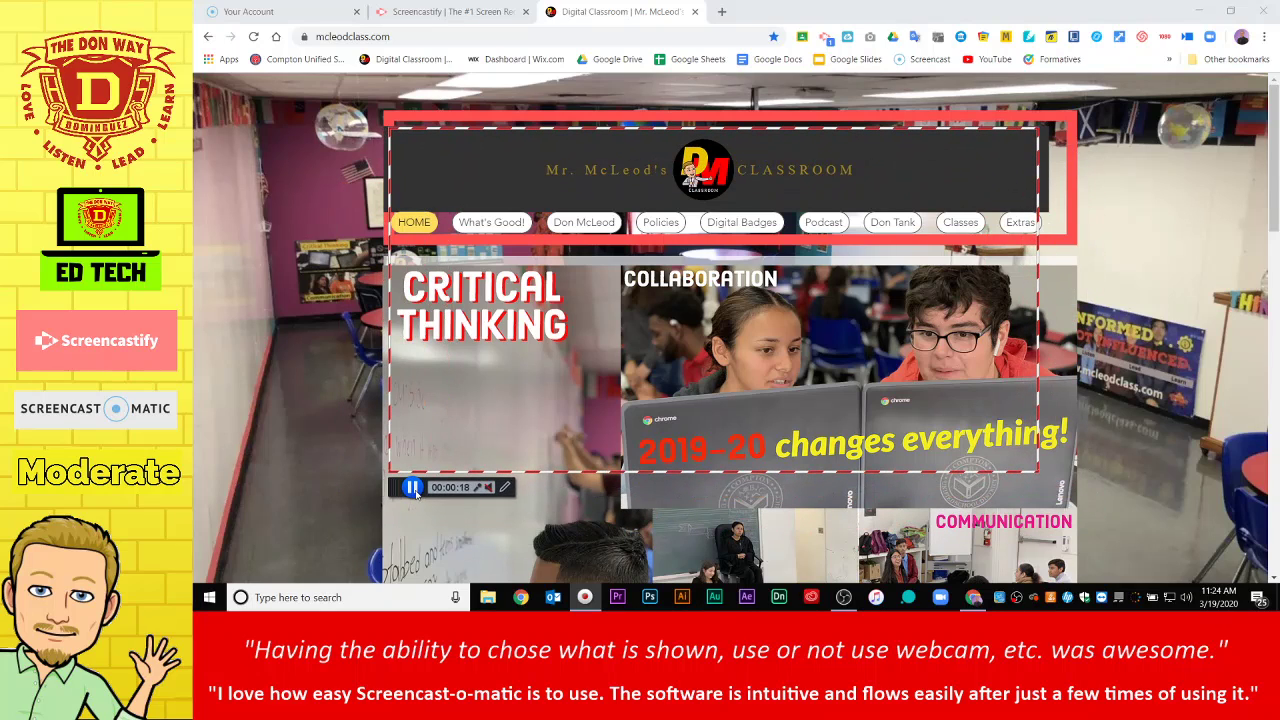
Pause and finish the recording, and open it with Edit Video in a maximized editor window
{"action": "left_click", "coordinate": [412, 488]}
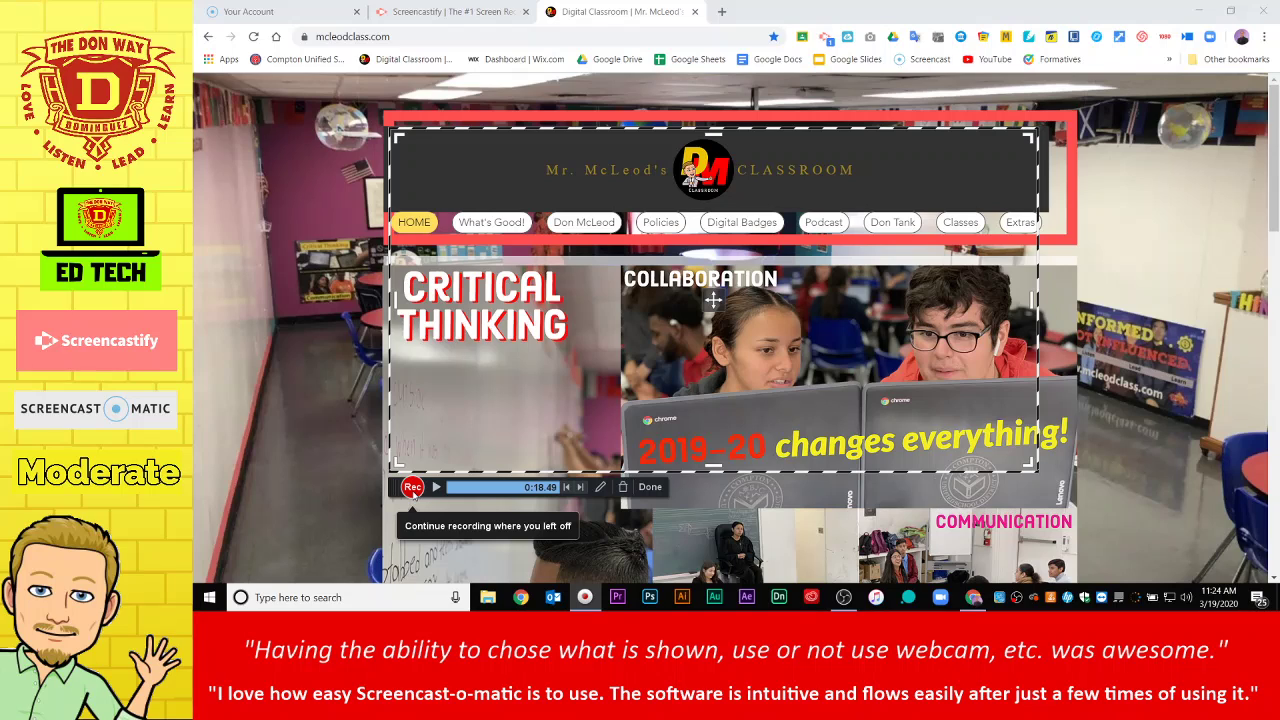
{"action": "left_click", "coordinate": [650, 488]}
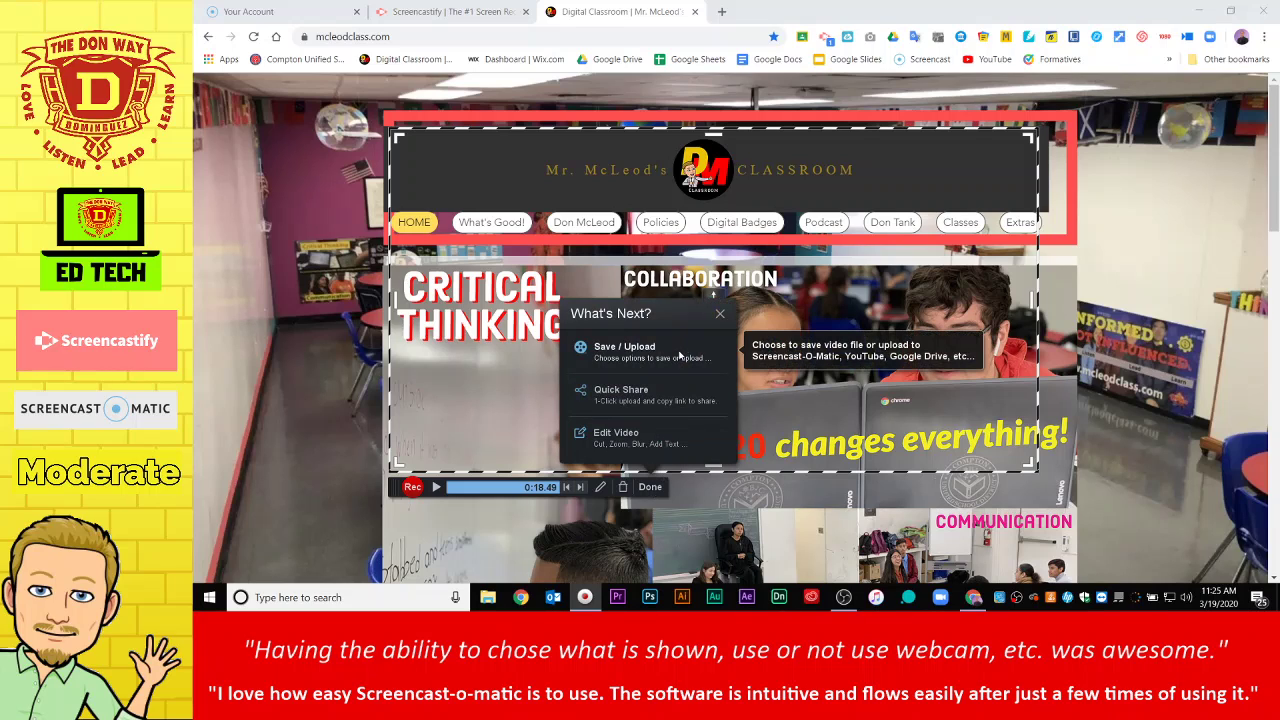
{"action": "left_click", "coordinate": [616, 436]}
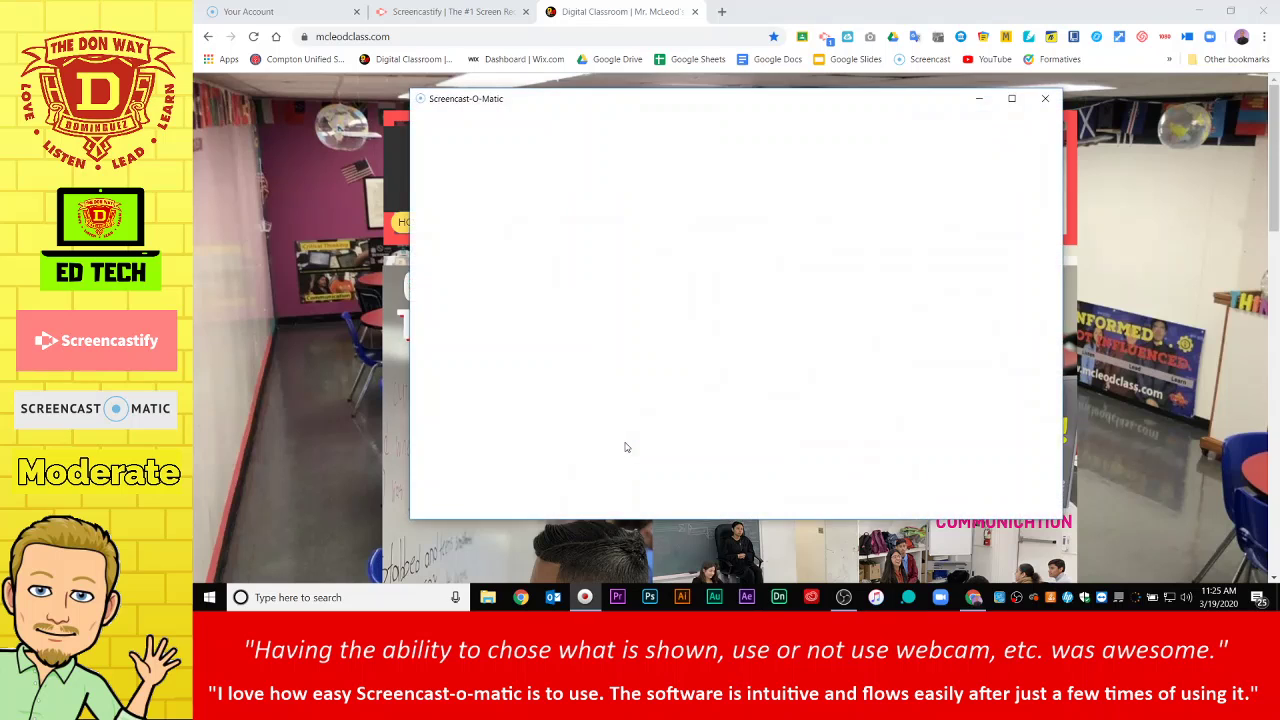
{"action": "left_click", "coordinate": [1011, 98]}
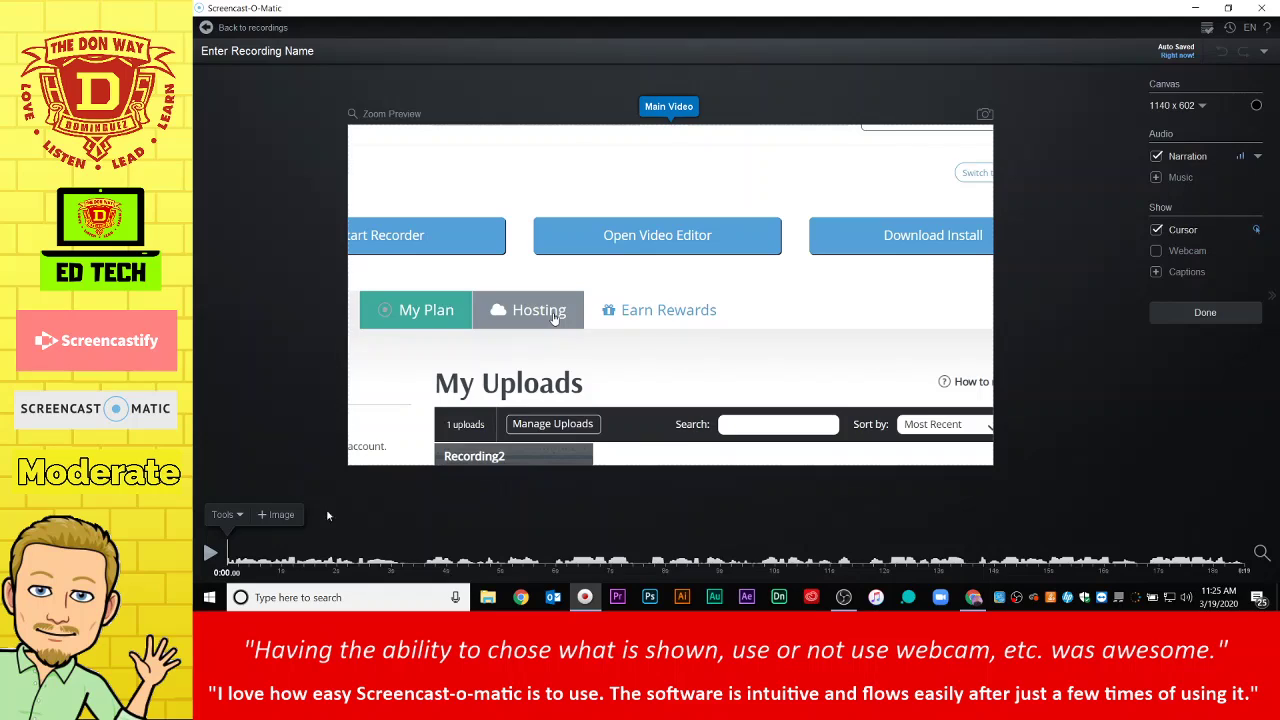
Play the first seconds of the recording and scrub the timeline from the start to about 0:08
{"action": "left_click", "coordinate": [211, 554]}
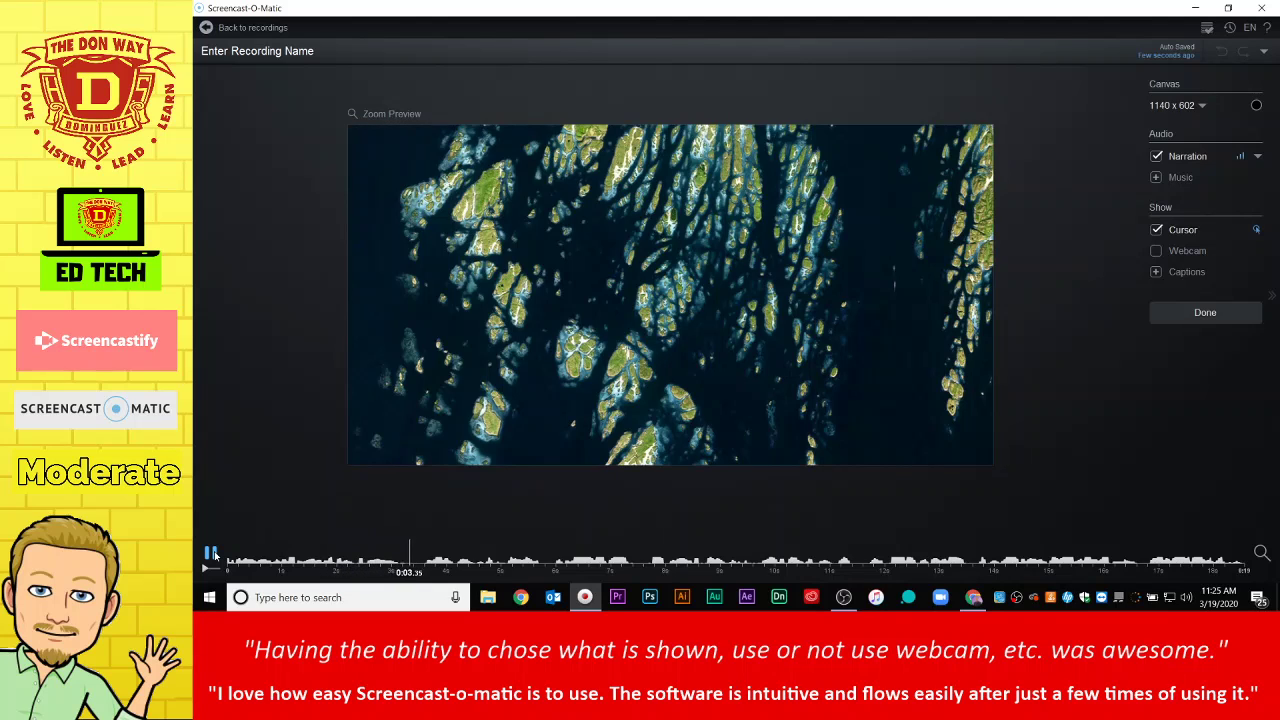
{"action": "left_click", "coordinate": [211, 554]}
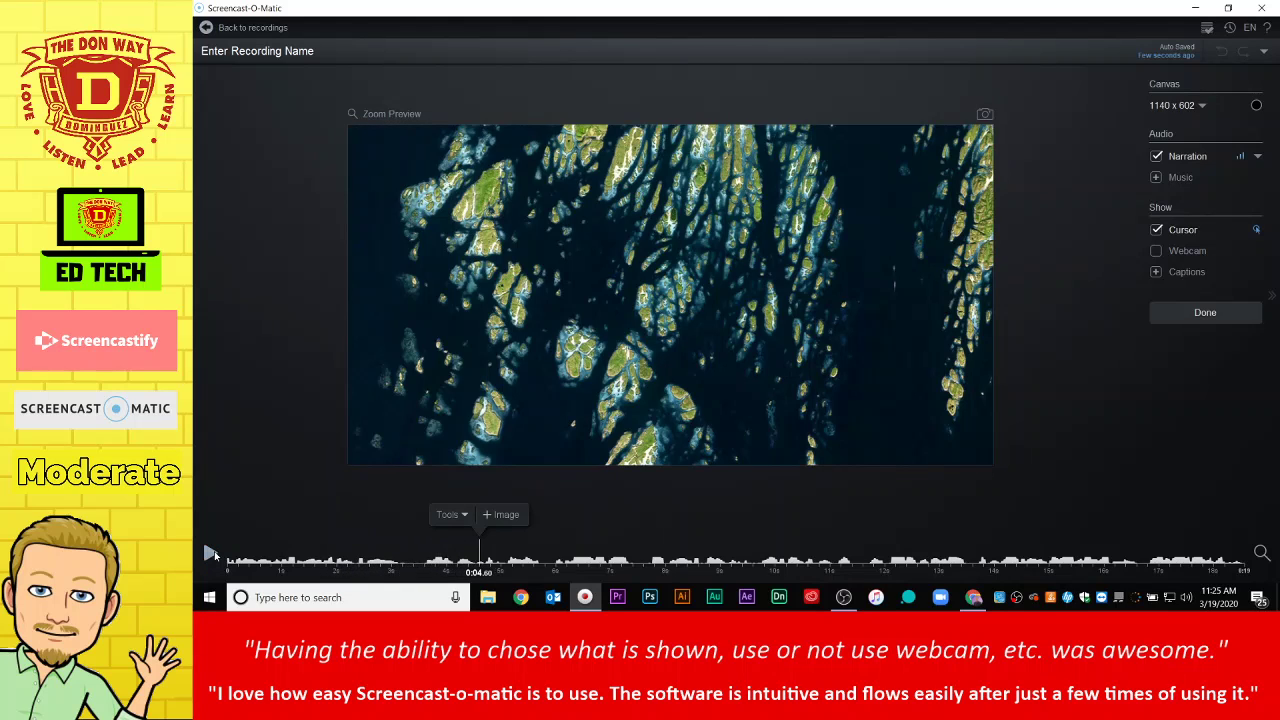
{"action": "left_click_drag", "start_coordinate": [480, 555], "coordinate": [221, 550]}
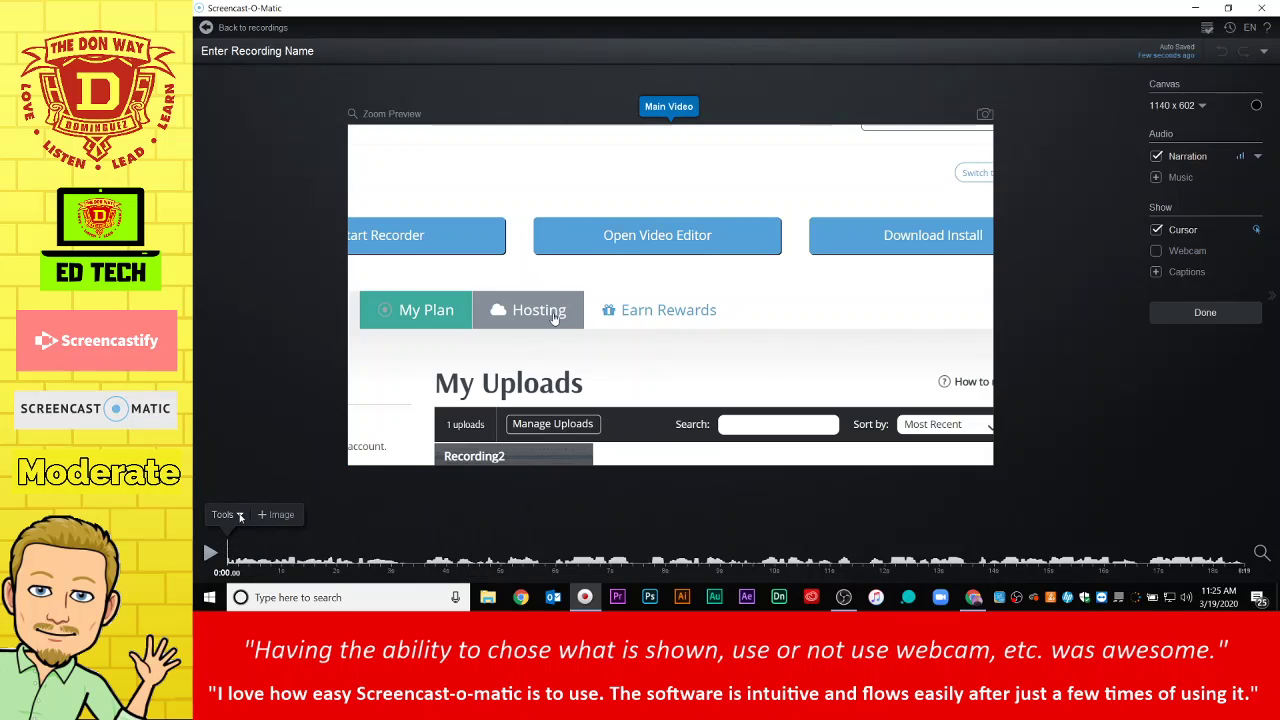
{"action": "left_click", "coordinate": [558, 556]}
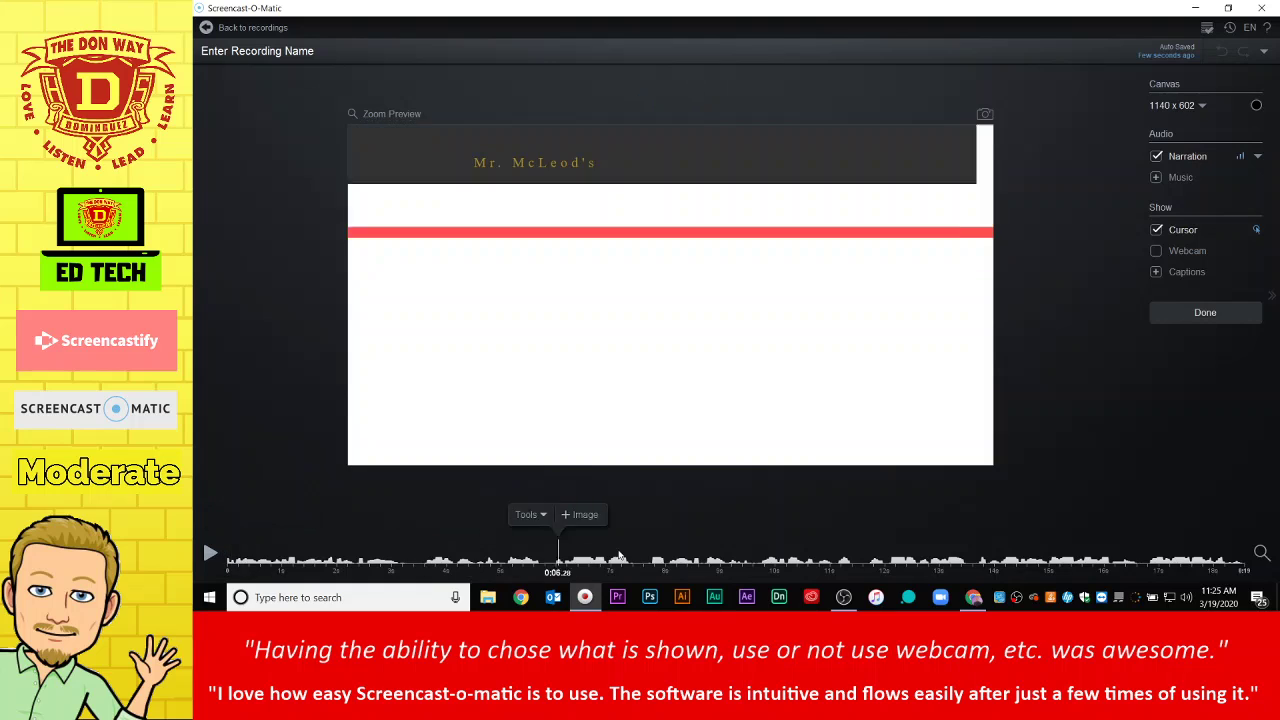
{"action": "left_click_drag", "start_coordinate": [619, 556], "coordinate": [674, 556]}
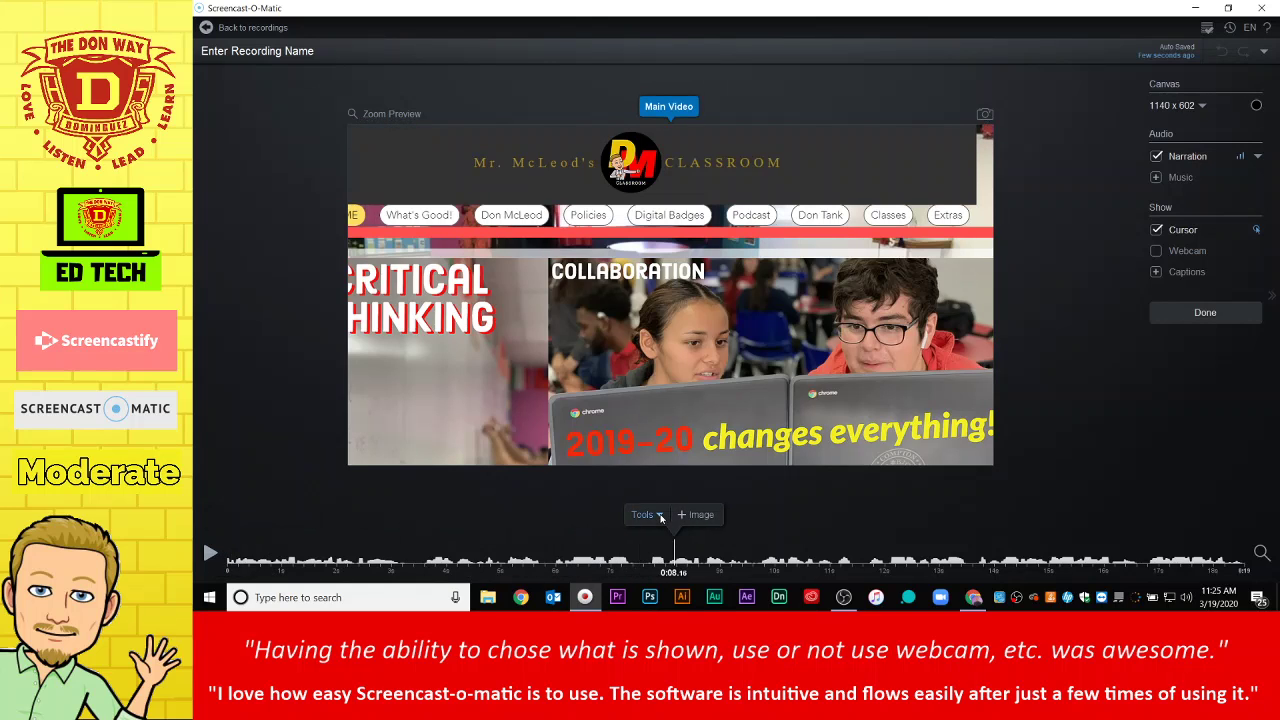
{"action": "left_click", "coordinate": [658, 515]}
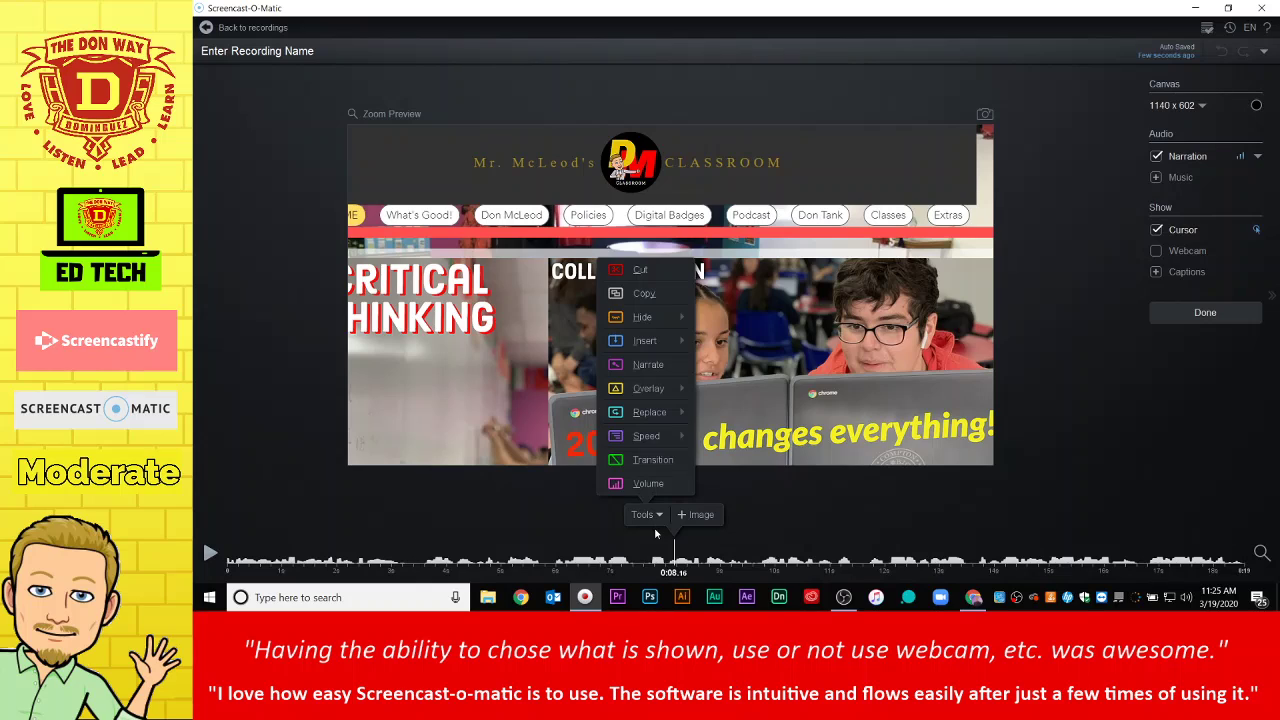
{"action": "mouse_move", "coordinate": [676, 394]}
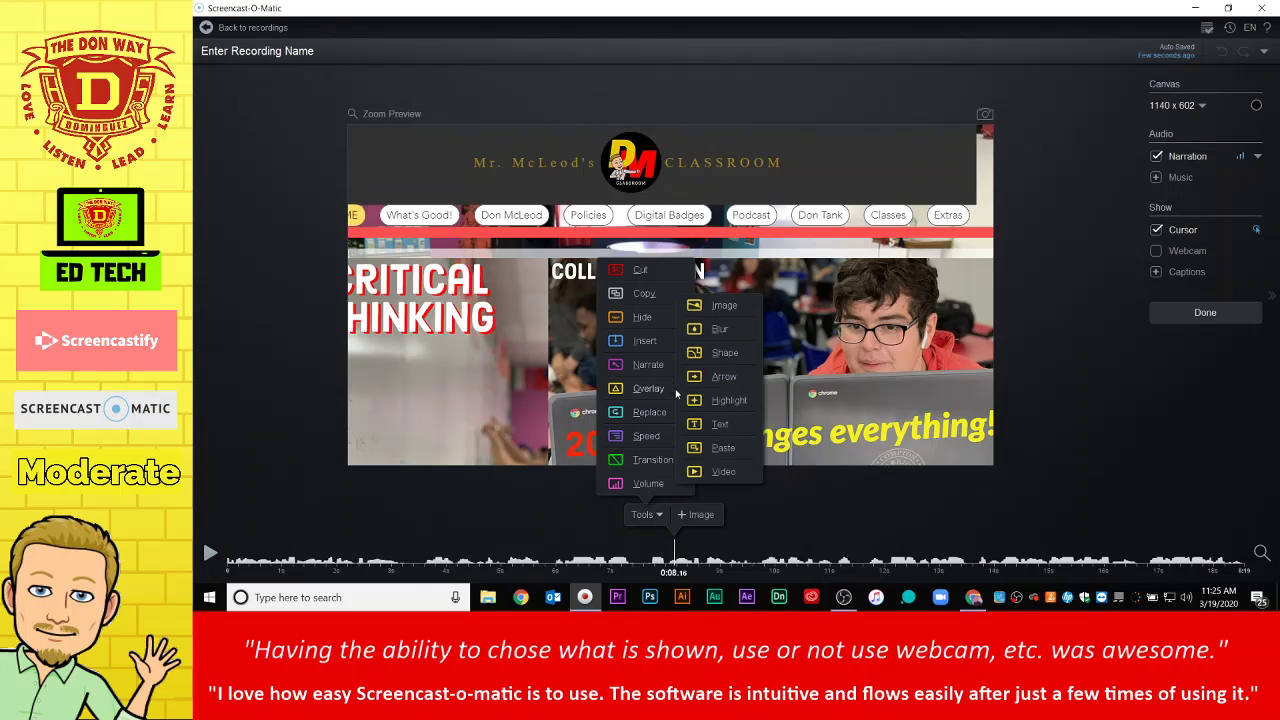
{"action": "left_click", "coordinate": [727, 307]}
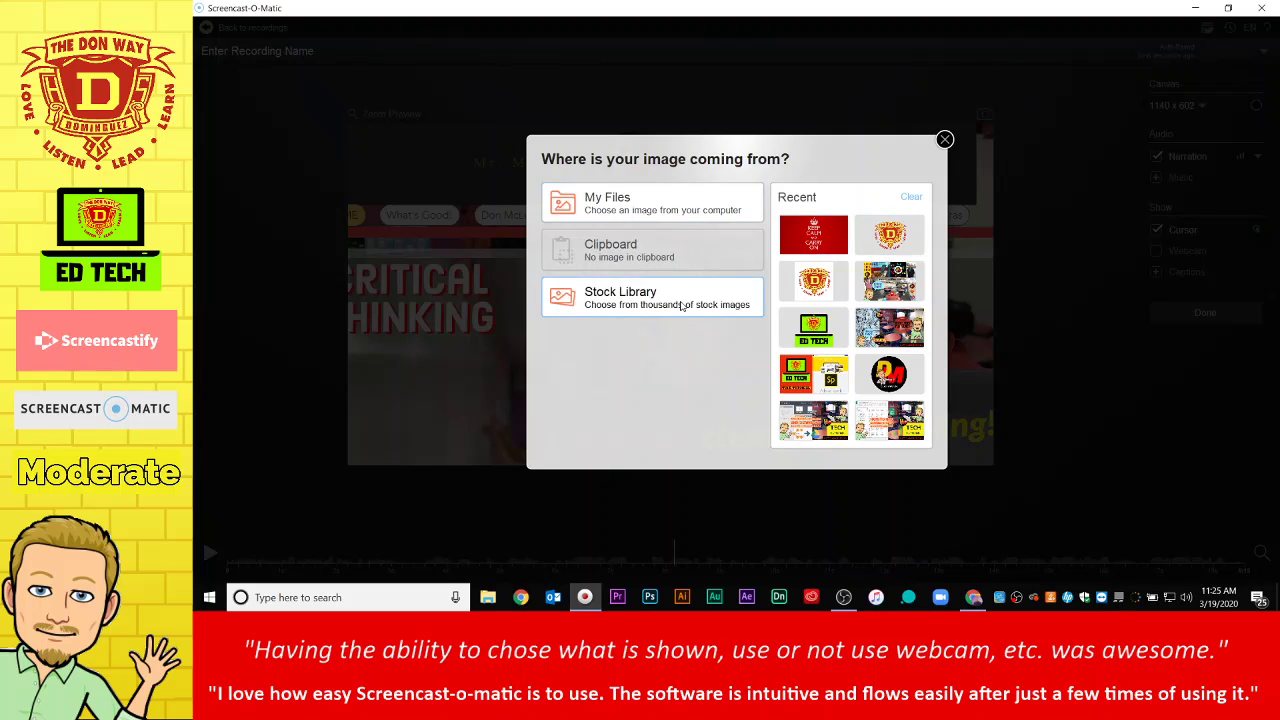
{"action": "left_click", "coordinate": [684, 298]}
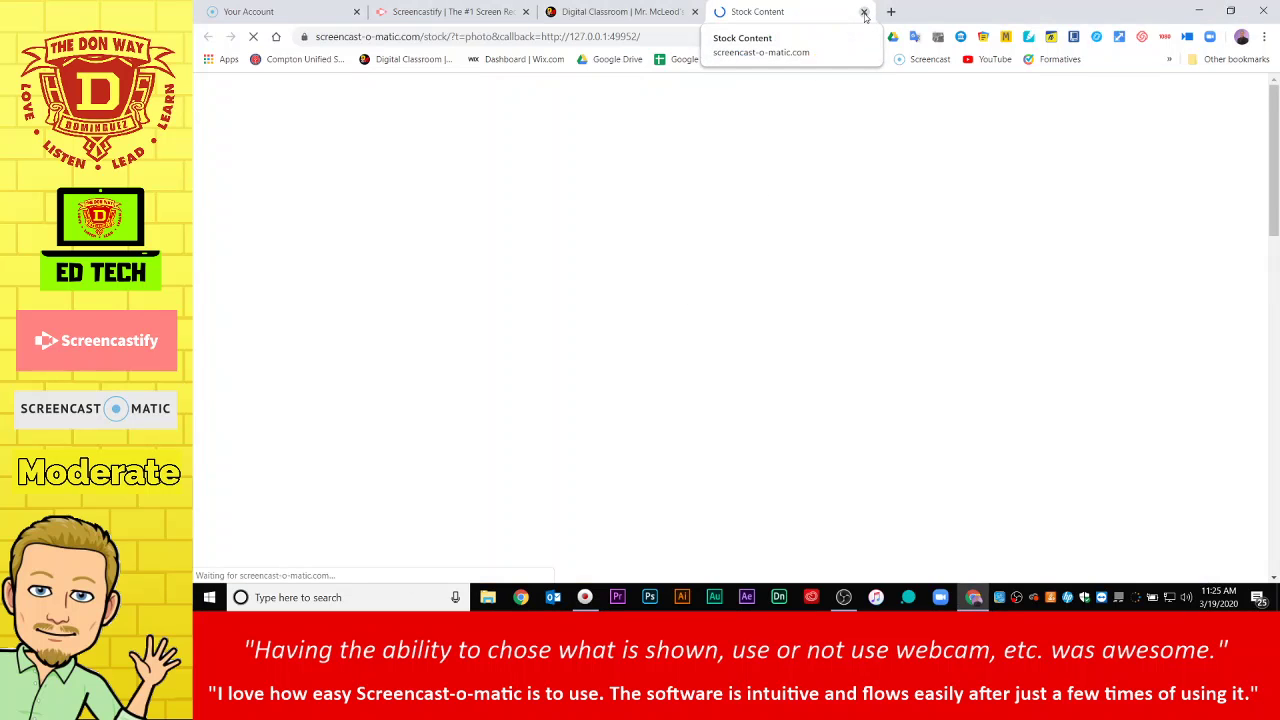
{"action": "left_click", "coordinate": [865, 12]}
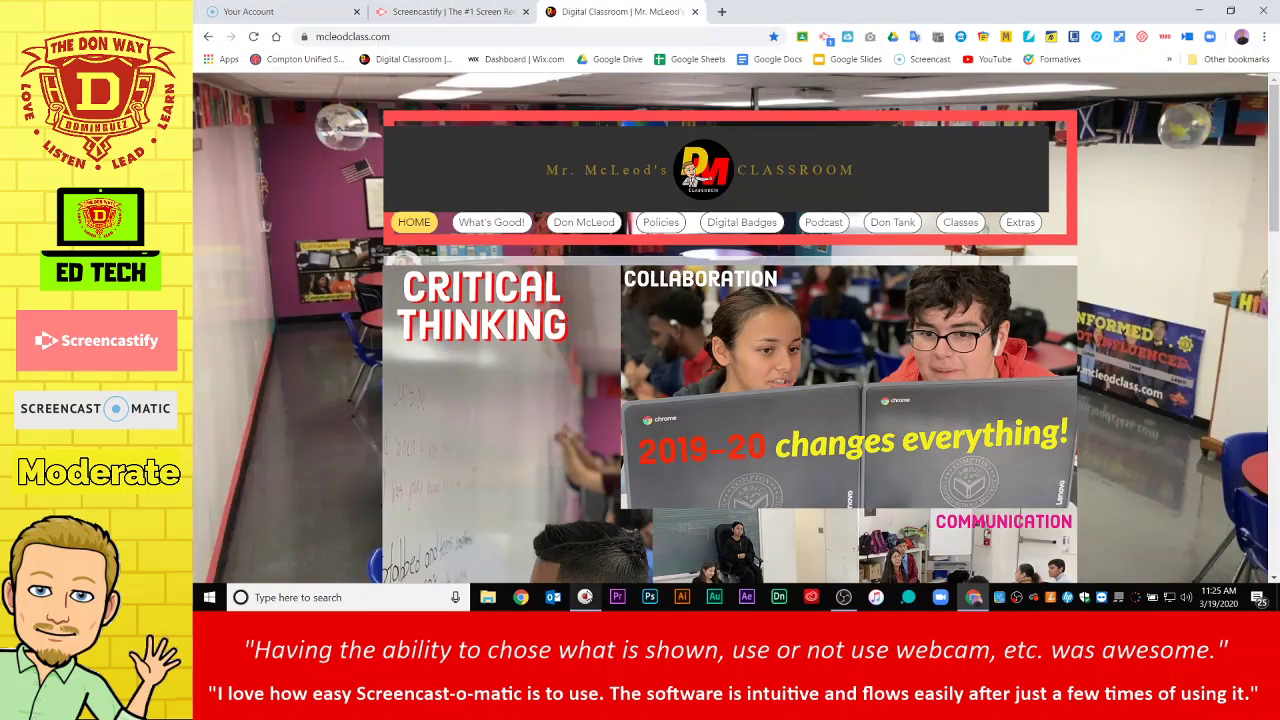
{"action": "left_click", "coordinate": [584, 597]}
{"action": "left_click", "coordinate": [838, 287]}
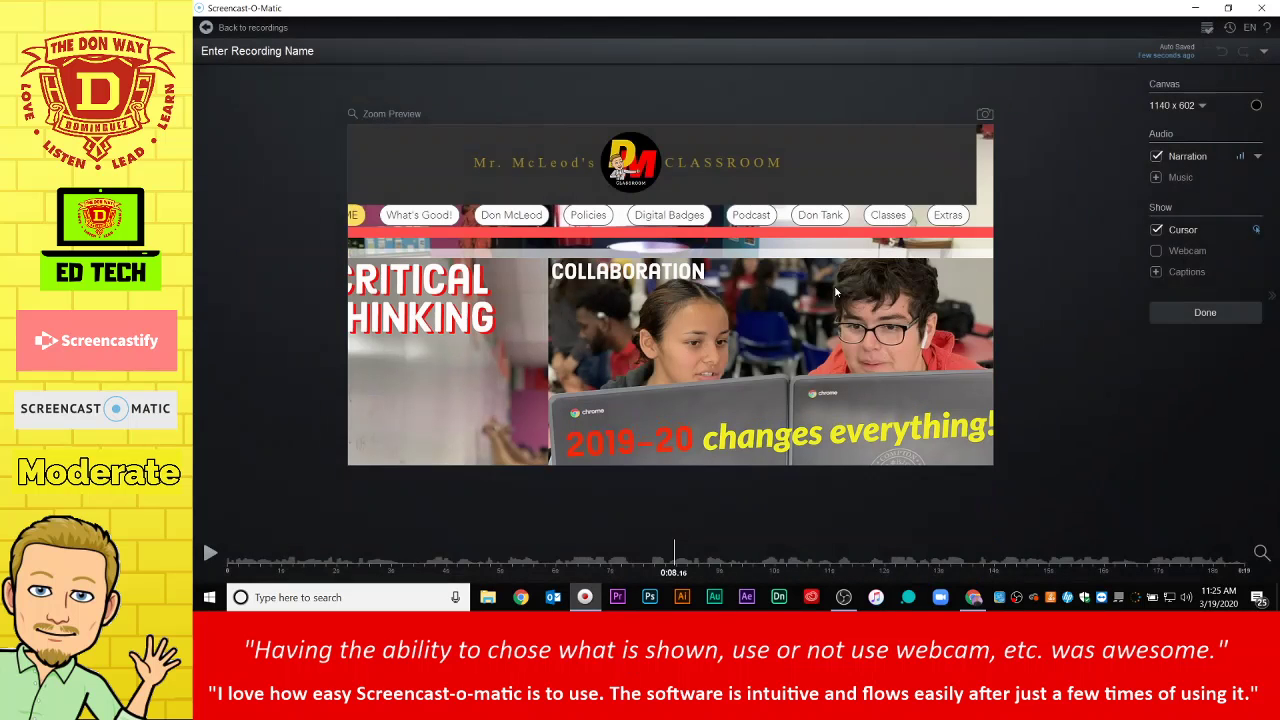
Add The Don Way crest from the recent images as an image overlay at the playhead
{"action": "left_click", "coordinate": [660, 516]}
{"action": "mouse_move", "coordinate": [648, 388]}
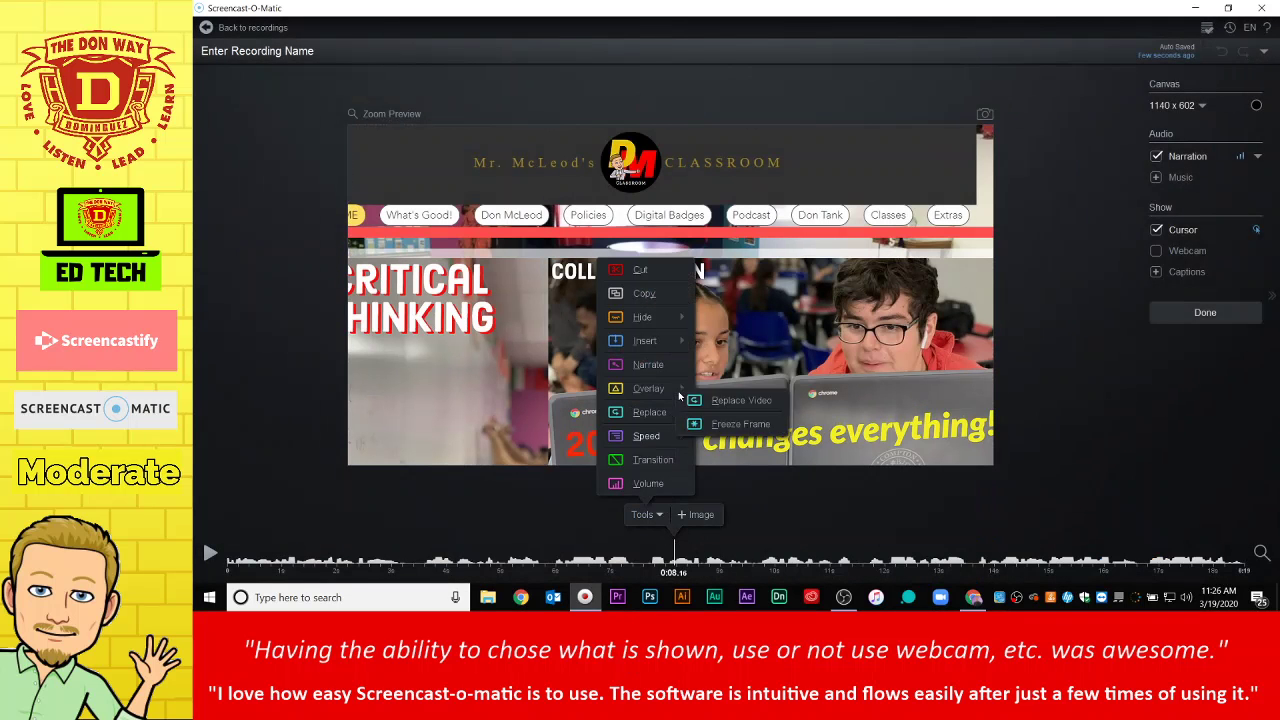
{"action": "left_click", "coordinate": [726, 306]}
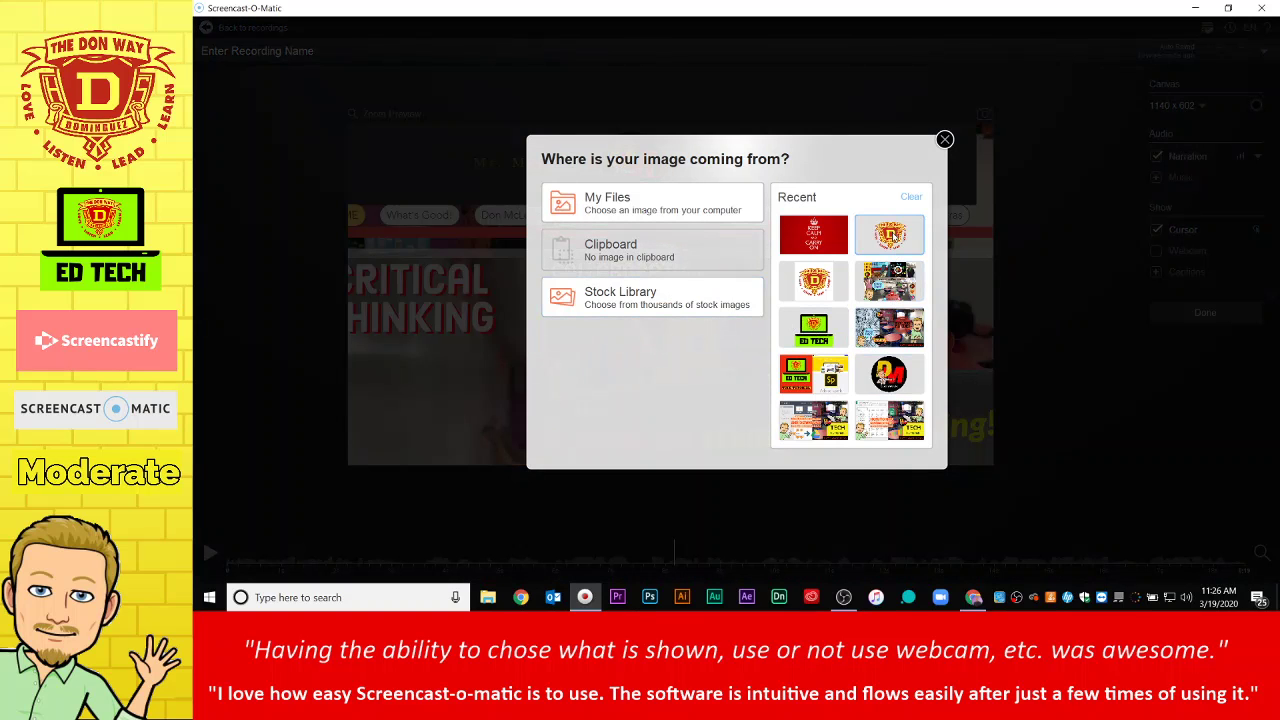
{"action": "left_click", "coordinate": [889, 234]}
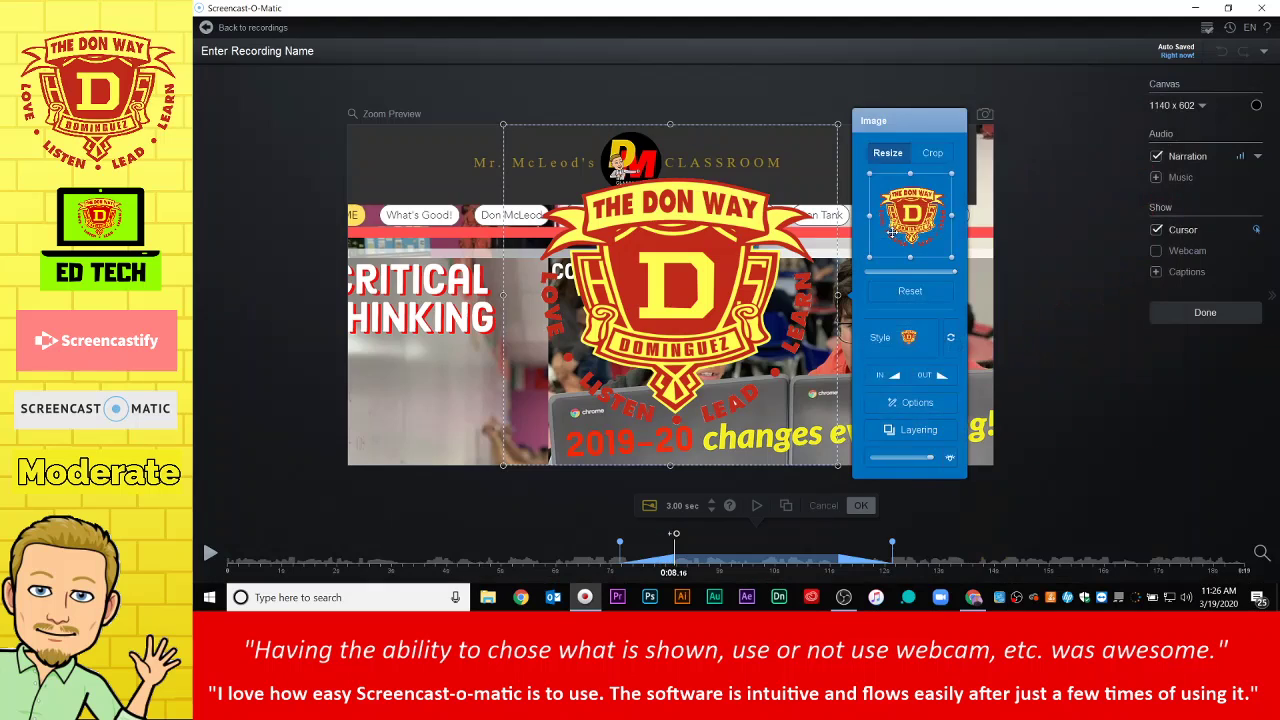
Shrink the crest overlay and place it in the upper-left corner of the video frame
{"action": "left_click_drag", "start_coordinate": [719, 383], "coordinate": [580, 378]}
{"action": "left_click_drag", "start_coordinate": [697, 465], "coordinate": [474, 227]}
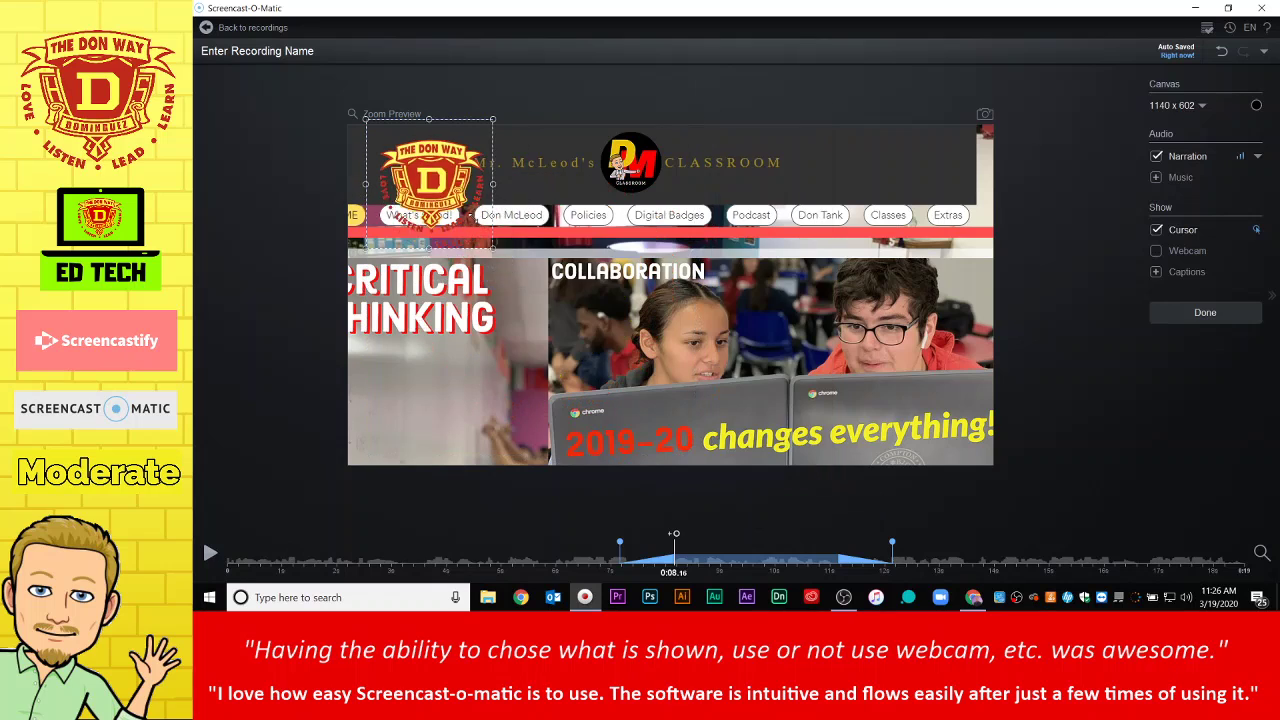
{"action": "left_click_drag", "start_coordinate": [428, 161], "coordinate": [407, 152]}
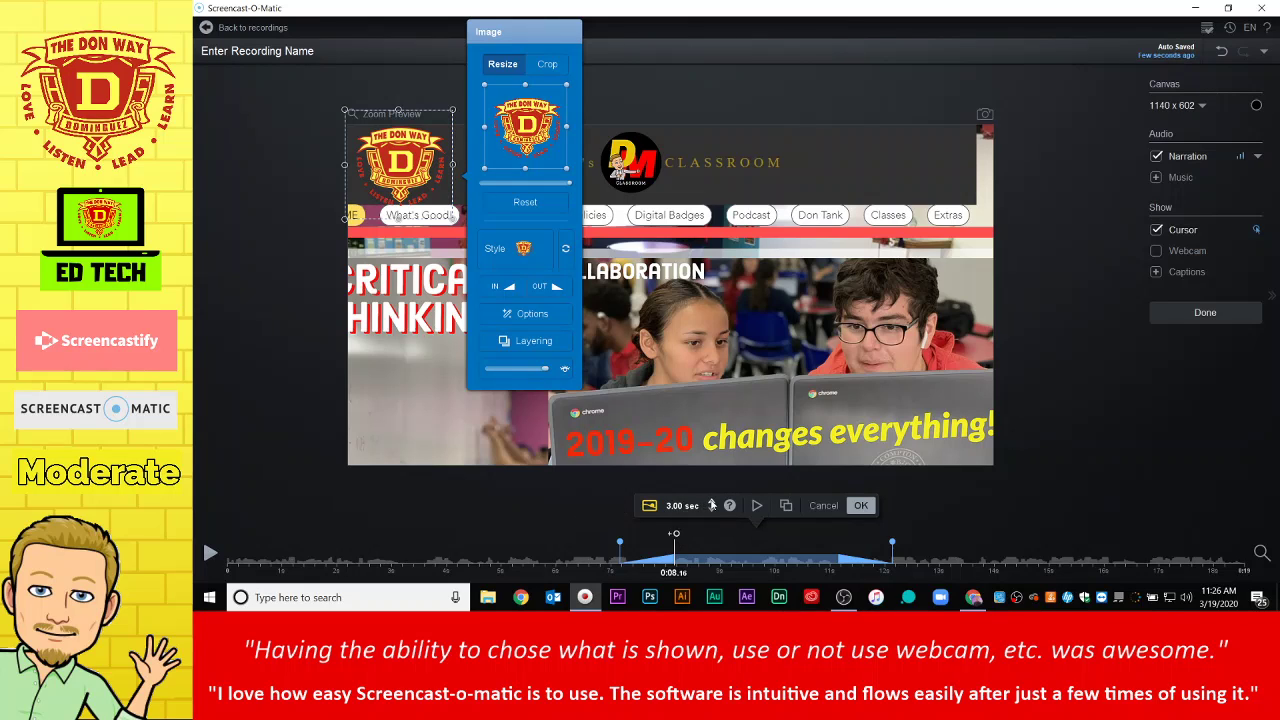
Extend the crest overlay from the start of the timeline to about 18 seconds, apply it, and play back the video's beginning
{"action": "left_click_drag", "start_coordinate": [894, 541], "coordinate": [1224, 545]}
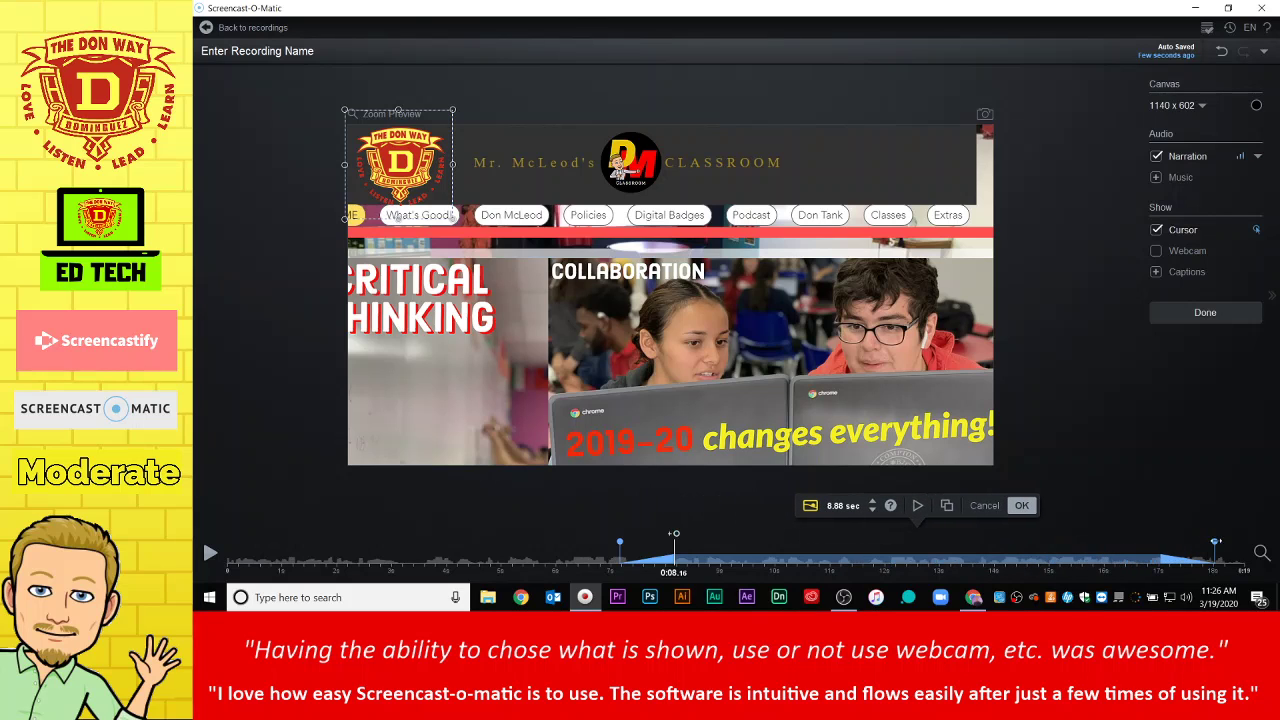
{"action": "left_click_drag", "start_coordinate": [619, 541], "coordinate": [228, 542]}
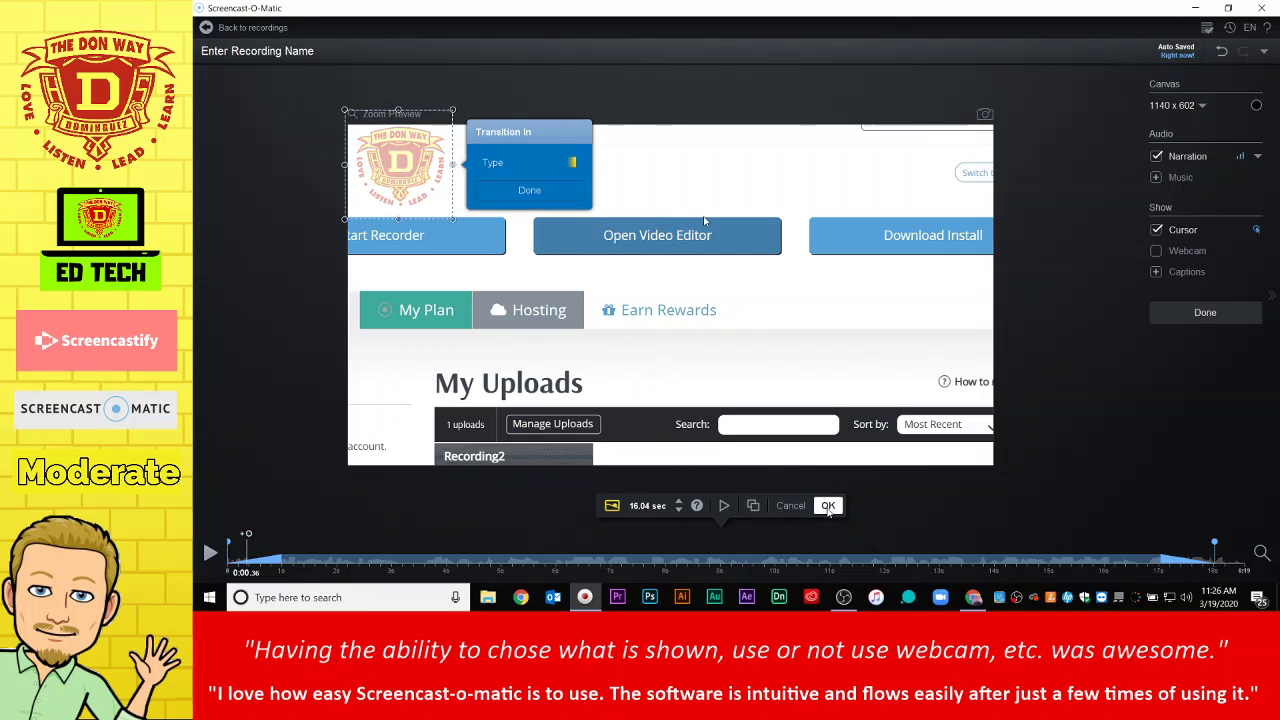
{"action": "left_click", "coordinate": [827, 506]}
{"action": "left_click", "coordinate": [240, 556]}
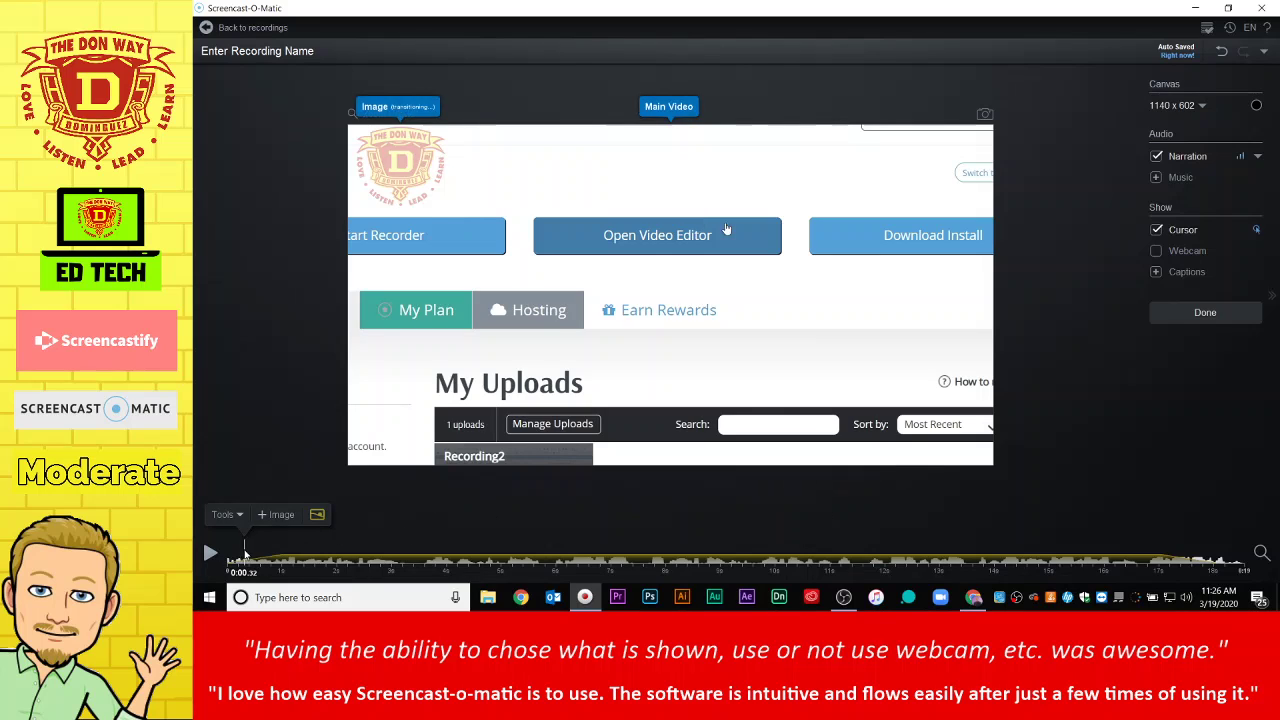
{"action": "key", "text": "space"}
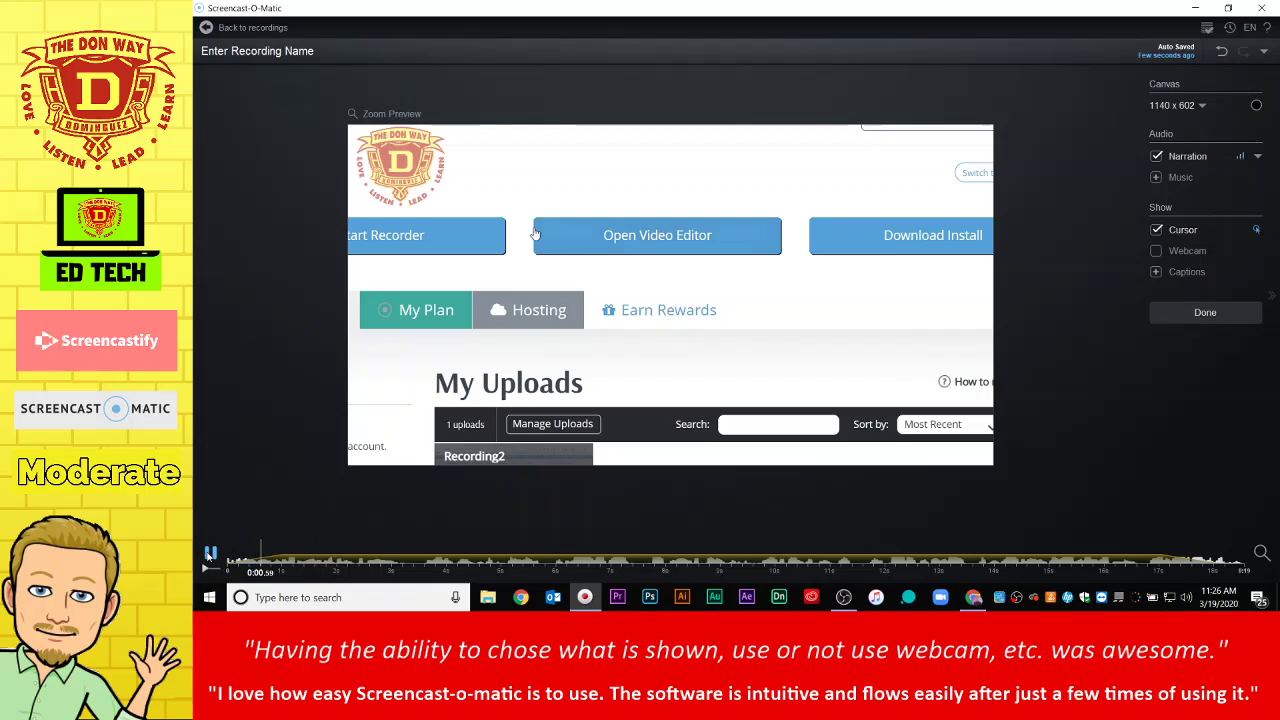
Replay the opening seconds of the video and inspect the crest overlay near the end of the timeline
{"action": "left_click", "coordinate": [210, 556]}
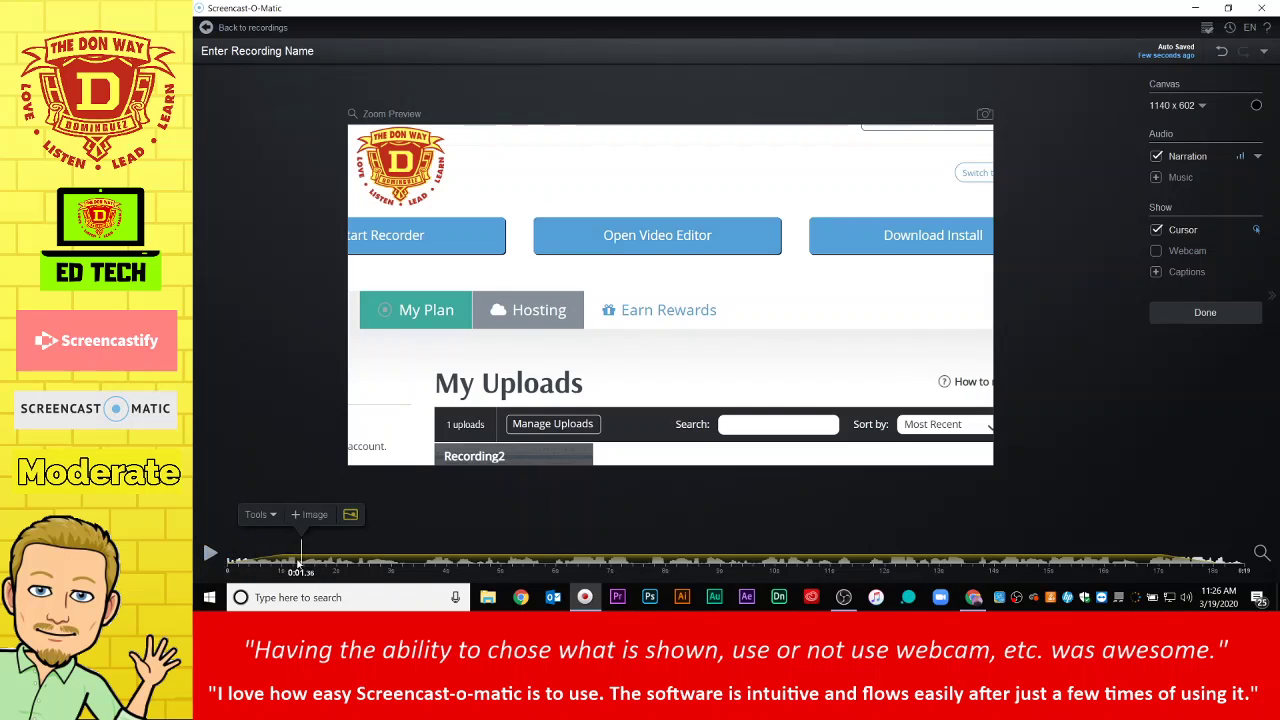
{"action": "key", "text": "space"}
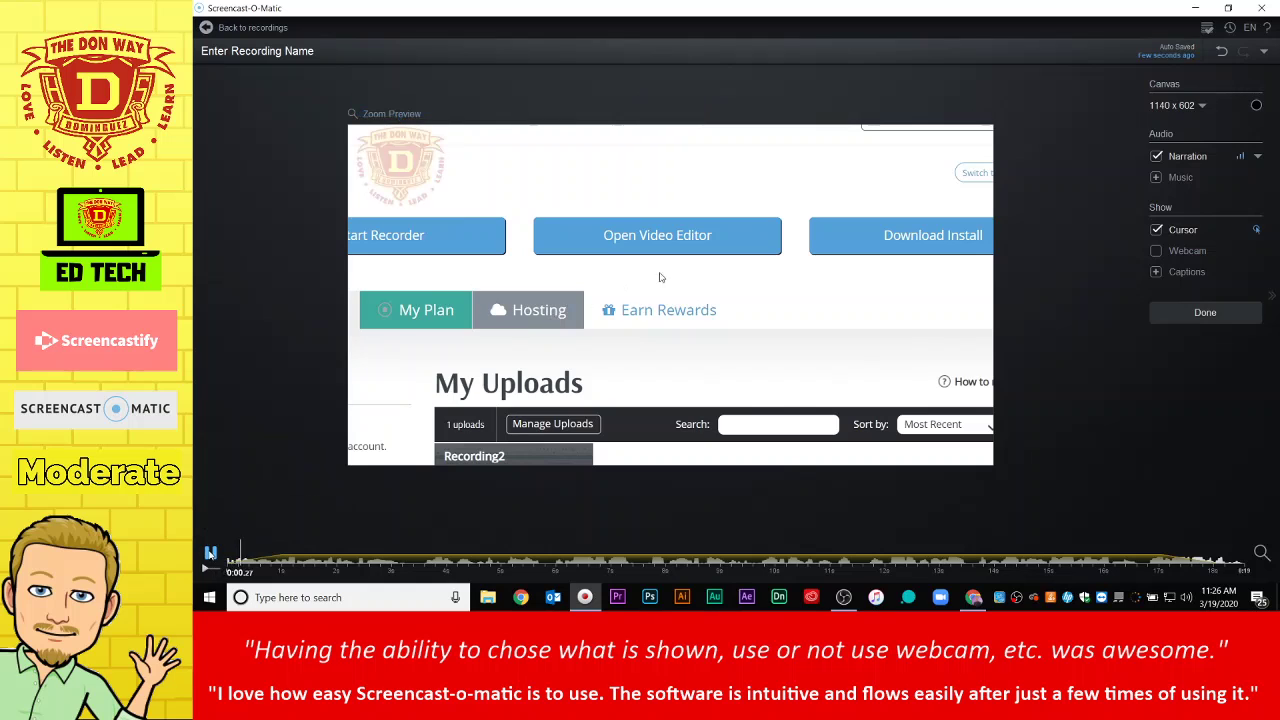
{"action": "left_click", "coordinate": [1162, 562]}
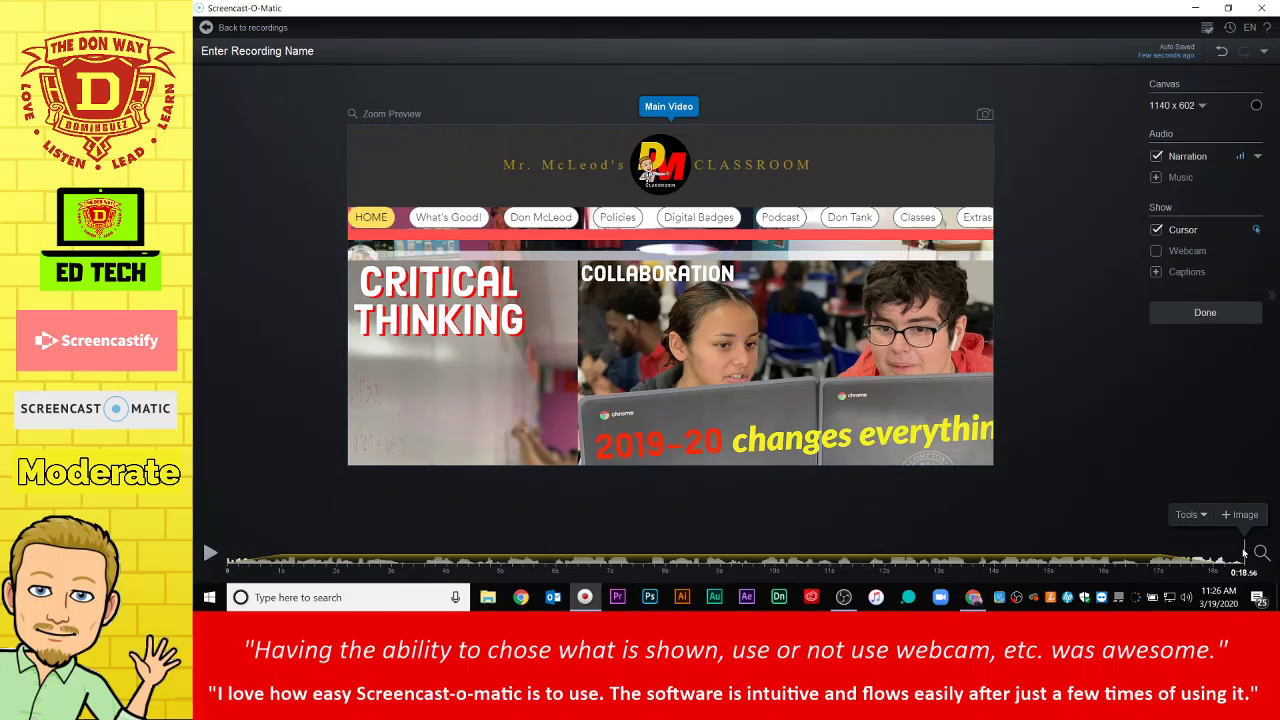
Add a text overlay at 0:08 on the timeline, placing it in the middle of the video frame
{"action": "left_click", "coordinate": [665, 556]}
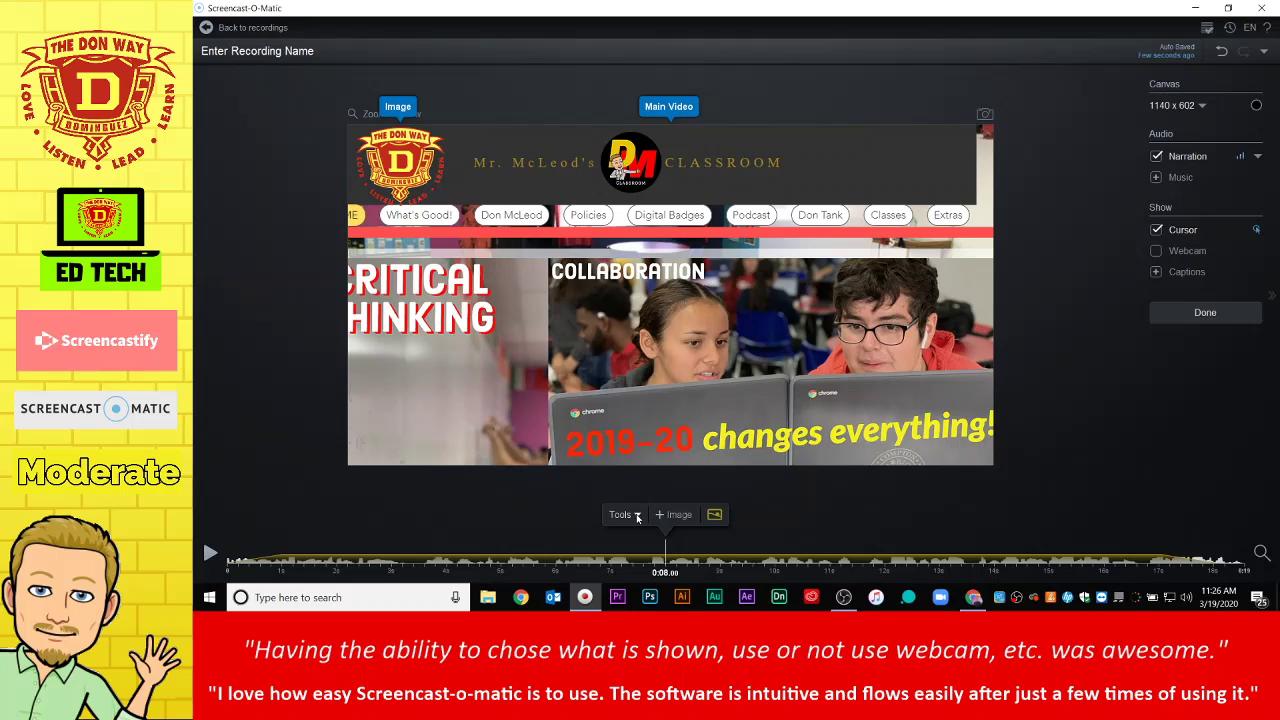
{"action": "left_click", "coordinate": [620, 514]}
{"action": "mouse_move", "coordinate": [638, 400]}
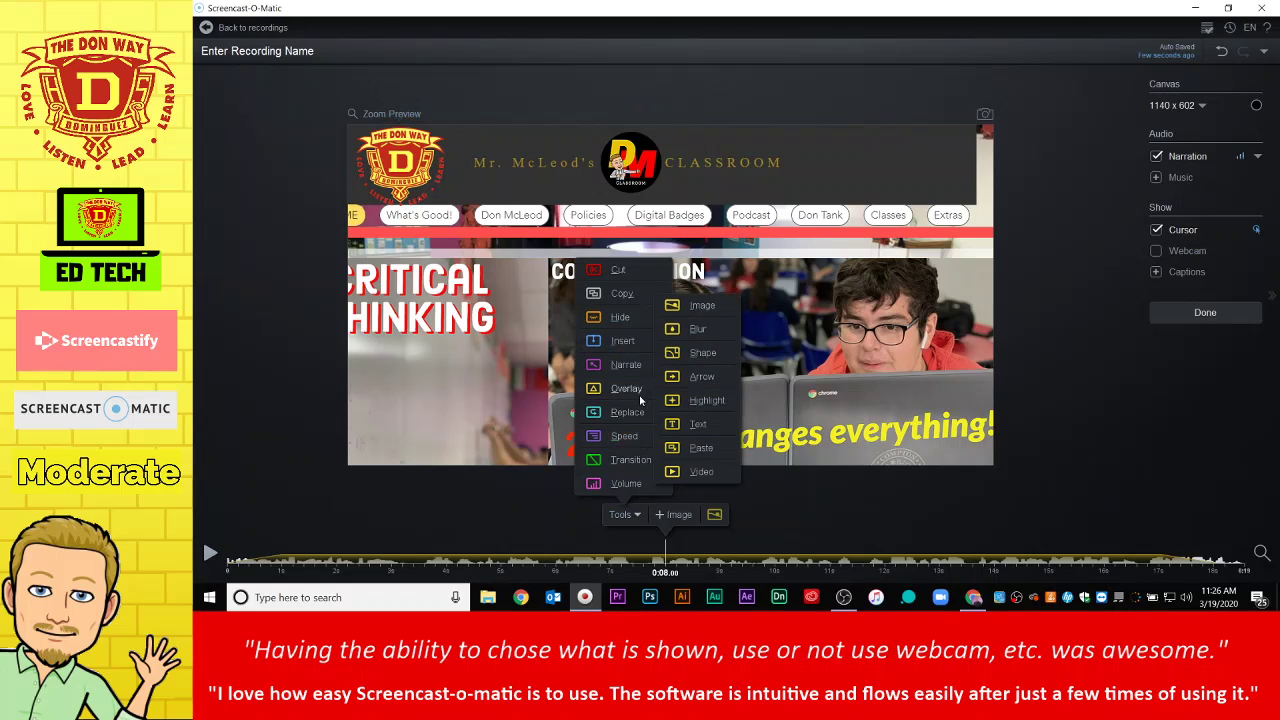
{"action": "left_click", "coordinate": [697, 428]}
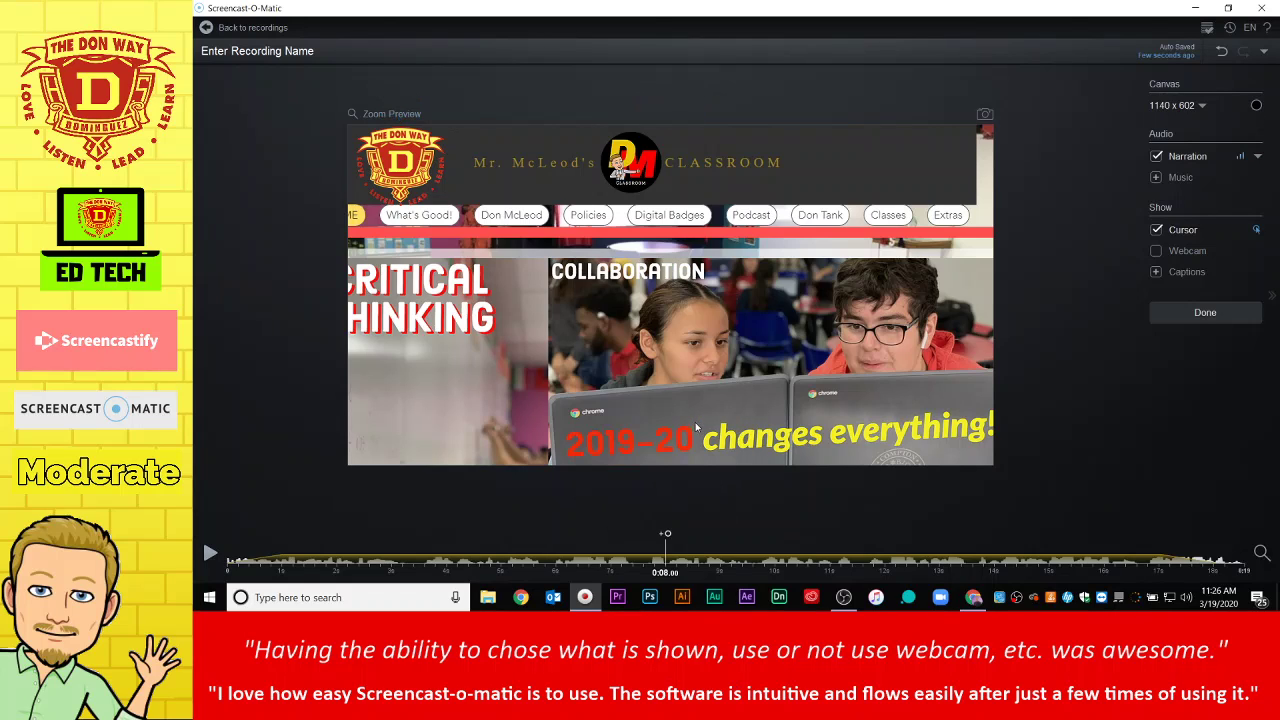
{"action": "left_click", "coordinate": [686, 295]}
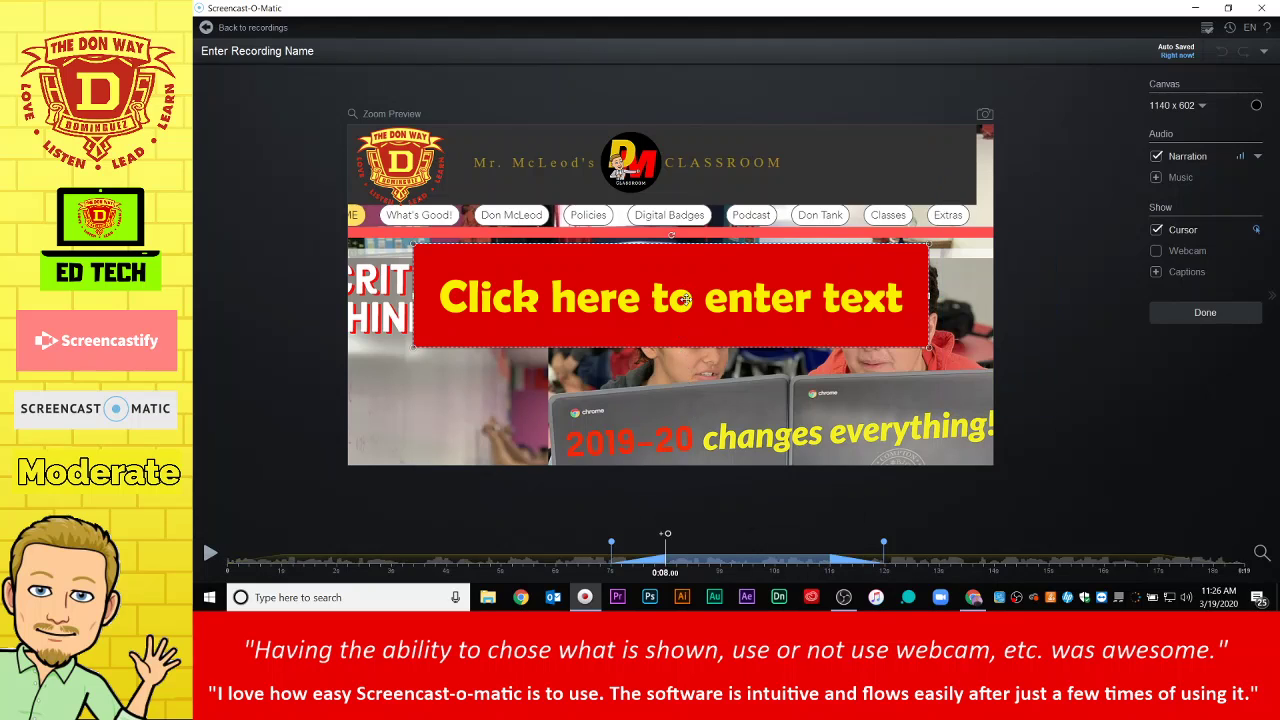
Replace the placeholder text in the overlay with "Hi Hi!"
{"action": "left_click", "coordinate": [686, 298]}
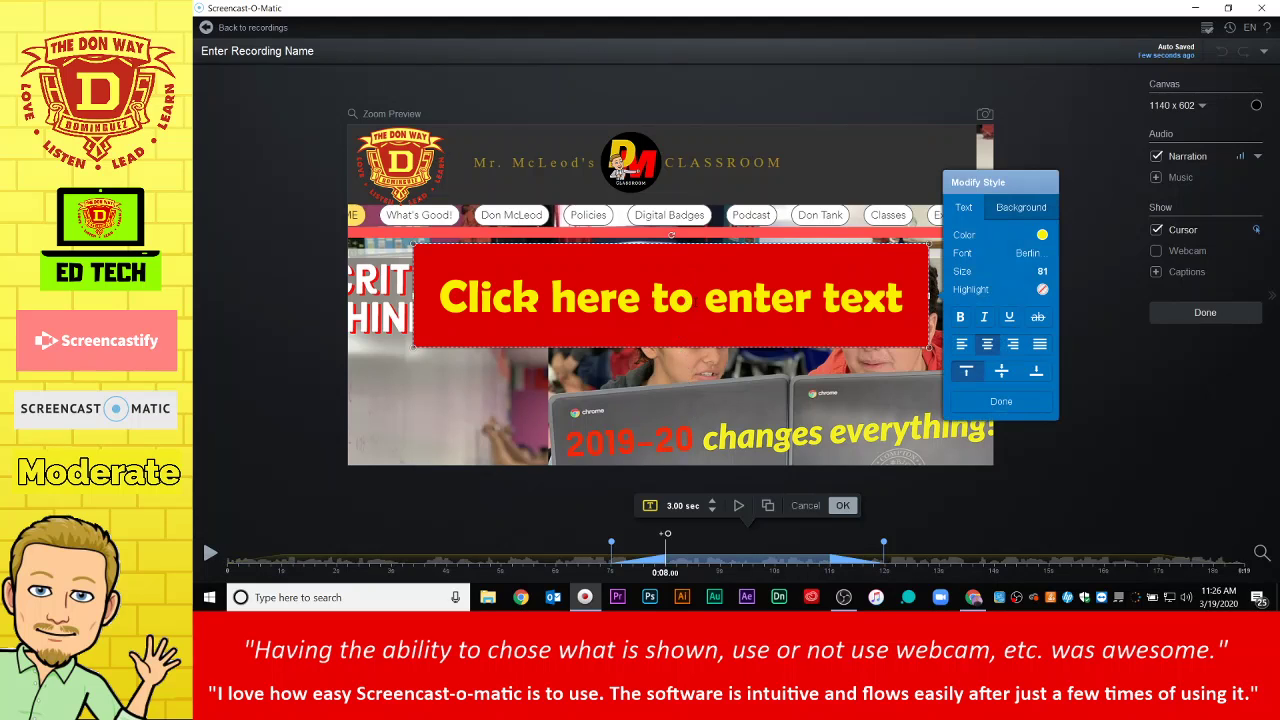
{"action": "key", "text": "BackSpace"}
{"action": "key", "text": "BackSpace"}
{"action": "key", "text": "BackSpace"}
{"action": "key", "text": "BackSpace"}
{"action": "key", "text": "BackSpace"}
{"action": "key", "text": "BackSpace"}
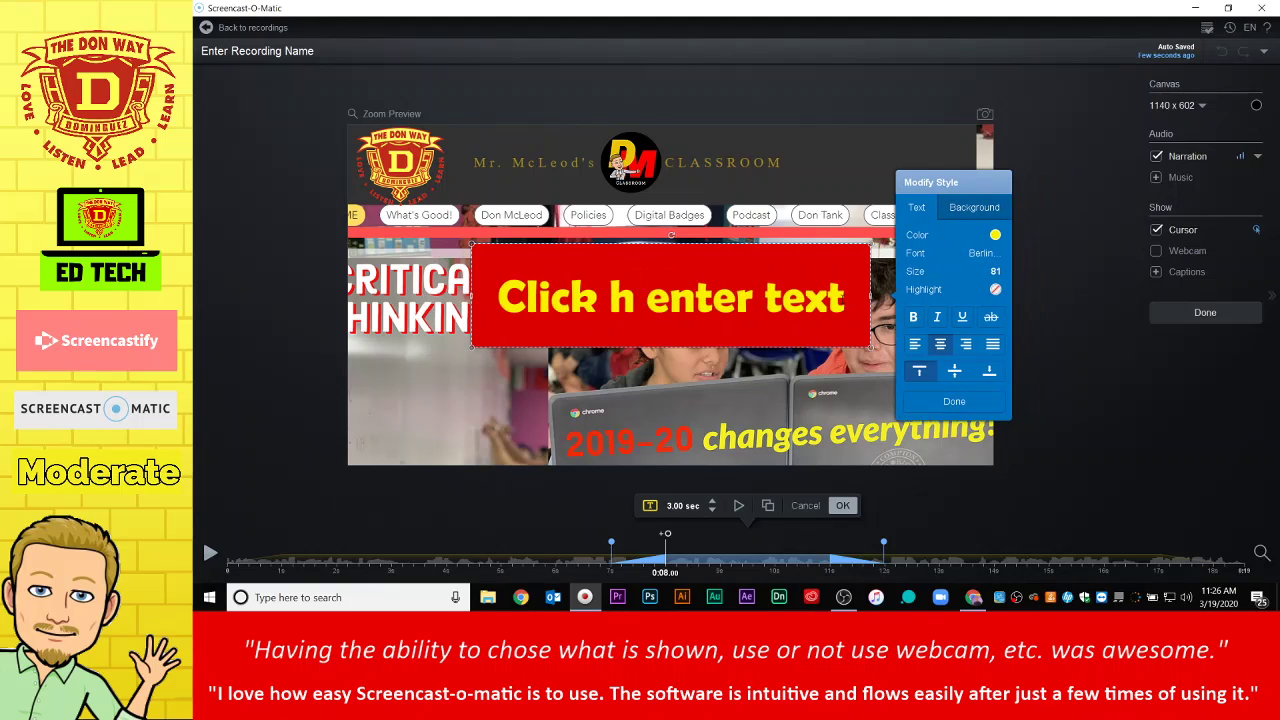
{"action": "left_click", "coordinate": [819, 298]}
{"action": "key", "text": "BackSpace"}
{"action": "key", "text": "BackSpace"}
{"action": "key", "text": "BackSpace"}
{"action": "key", "text": "BackSpace"}
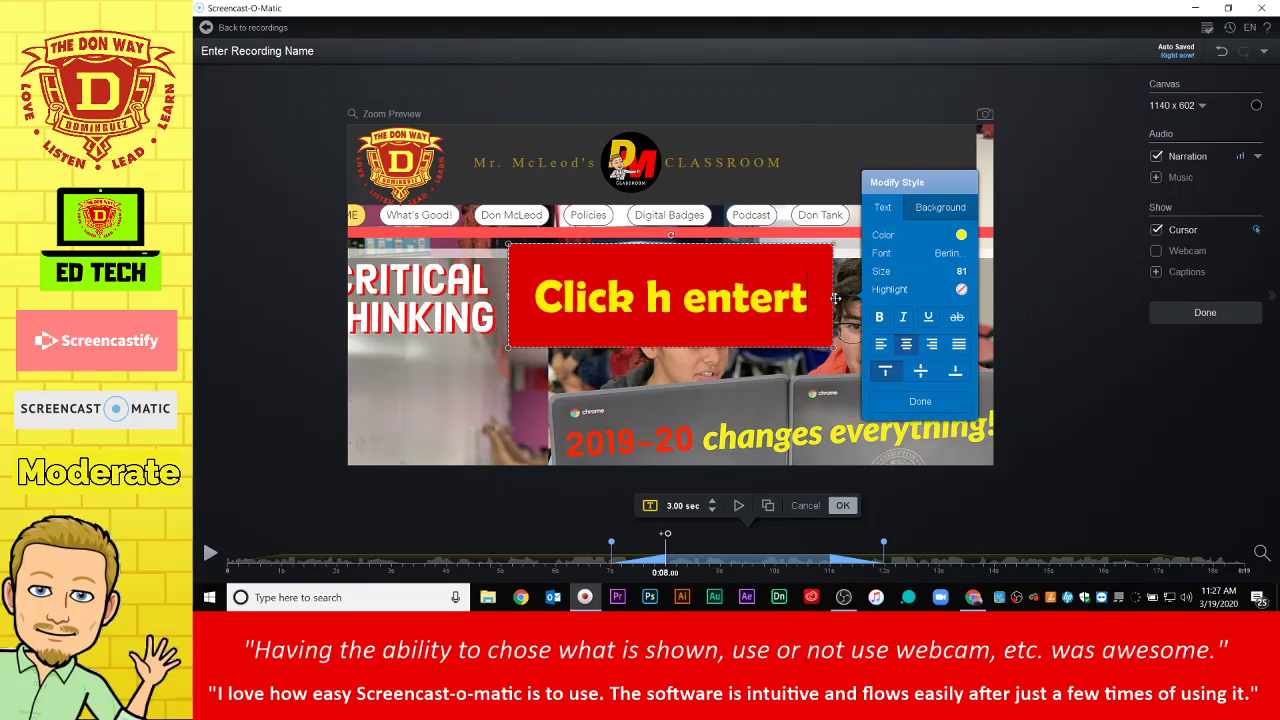
{"action": "key", "text": "BackSpace"}
{"action": "key", "text": "BackSpace"}
{"action": "key", "text": "BackSpace"}
{"action": "key", "text": "BackSpace"}
{"action": "key", "text": "BackSpace"}
{"action": "key", "text": "BackSpace"}
{"action": "key", "text": "BackSpace"}
{"action": "key", "text": "BackSpace"}
{"action": "key", "text": "BackSpace"}
{"action": "key", "text": "BackSpace"}
{"action": "key", "text": "BackSpace"}
{"action": "key", "text": "BackSpace"}
{"action": "key", "text": "BackSpace"}
{"action": "key", "text": "BackSpace"}
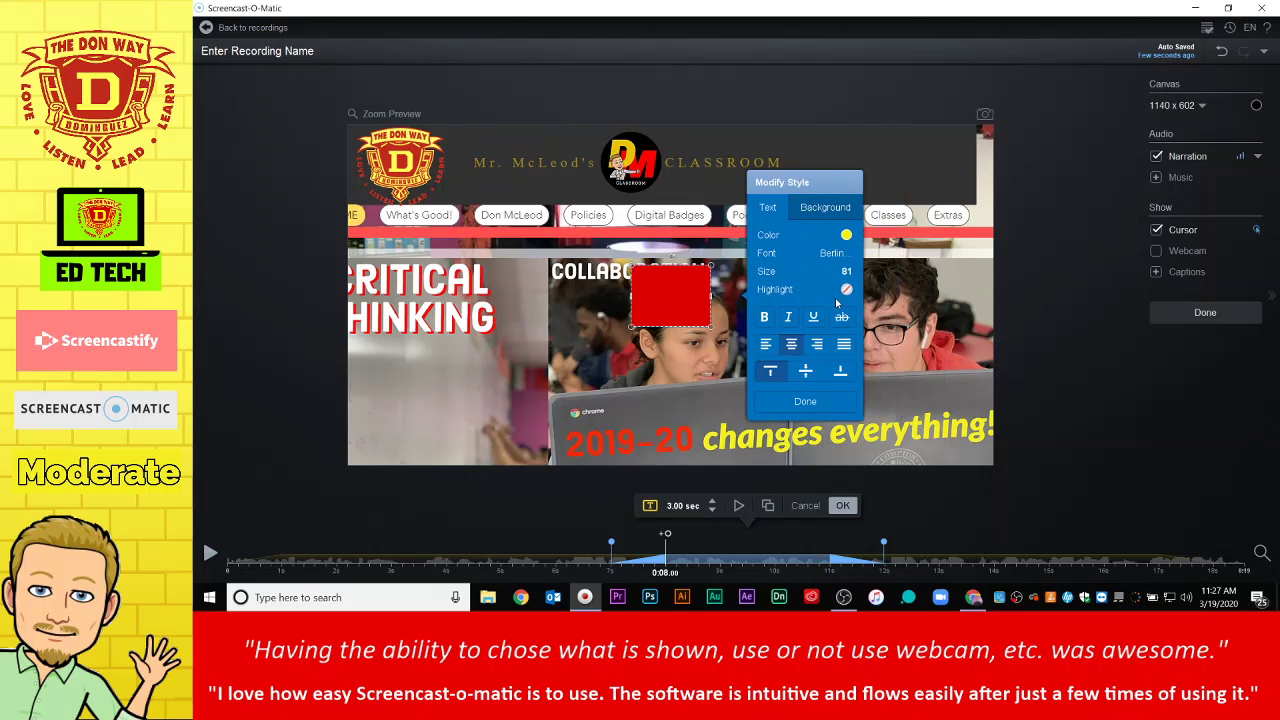
{"action": "type", "text": "Hi Hi"}
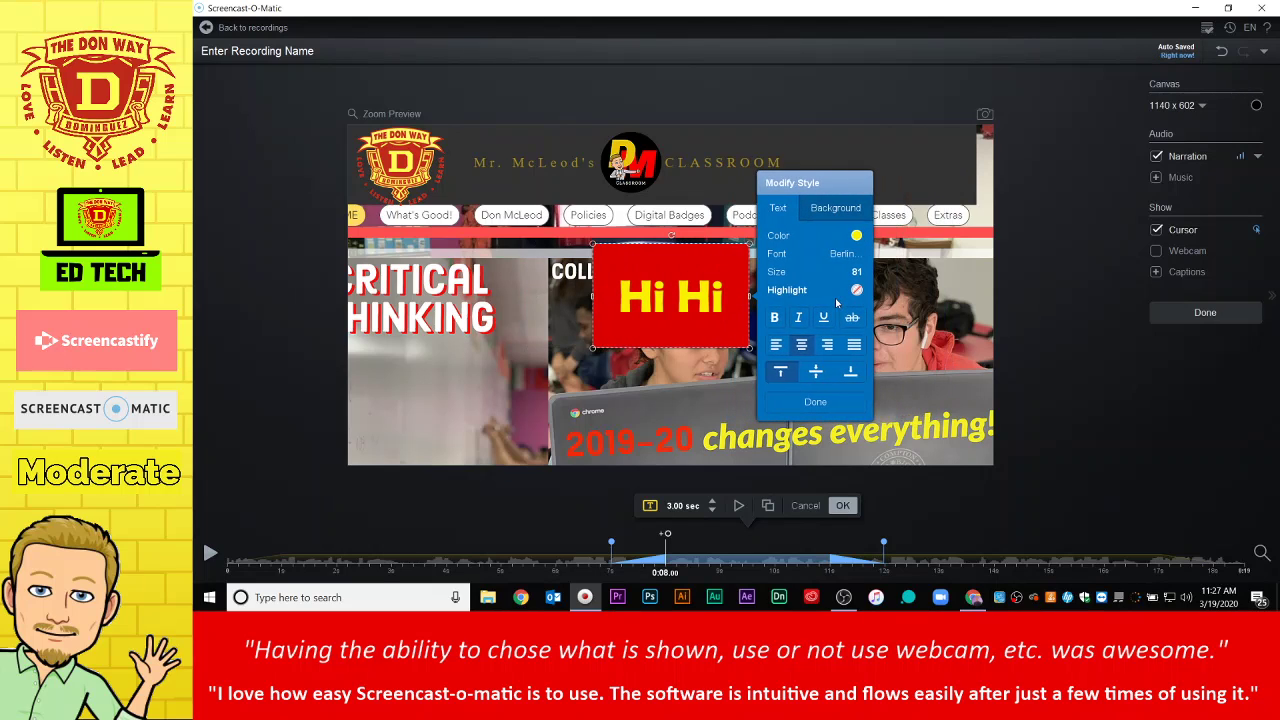
{"action": "type", "text": "!"}
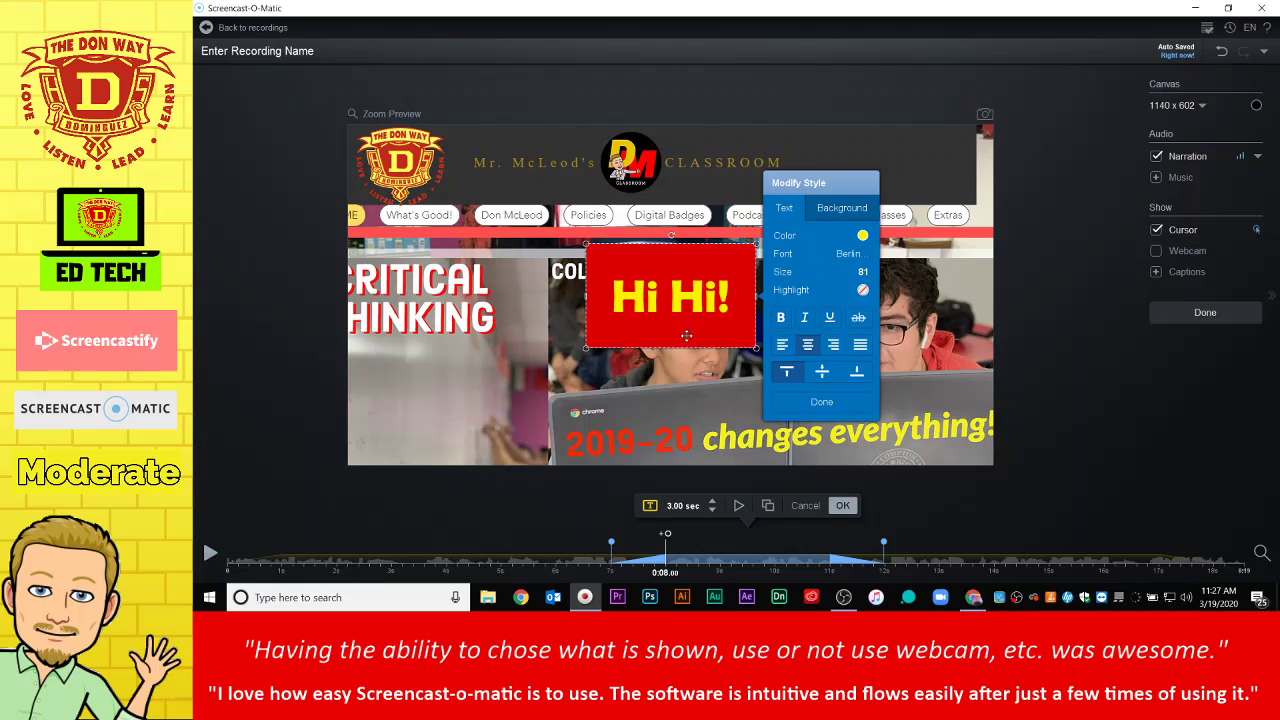
Move the "Hi Hi!" text overlay to the lower-left area of the video frame and change its text color to blue
{"action": "left_click_drag", "start_coordinate": [686, 336], "coordinate": [478, 413]}
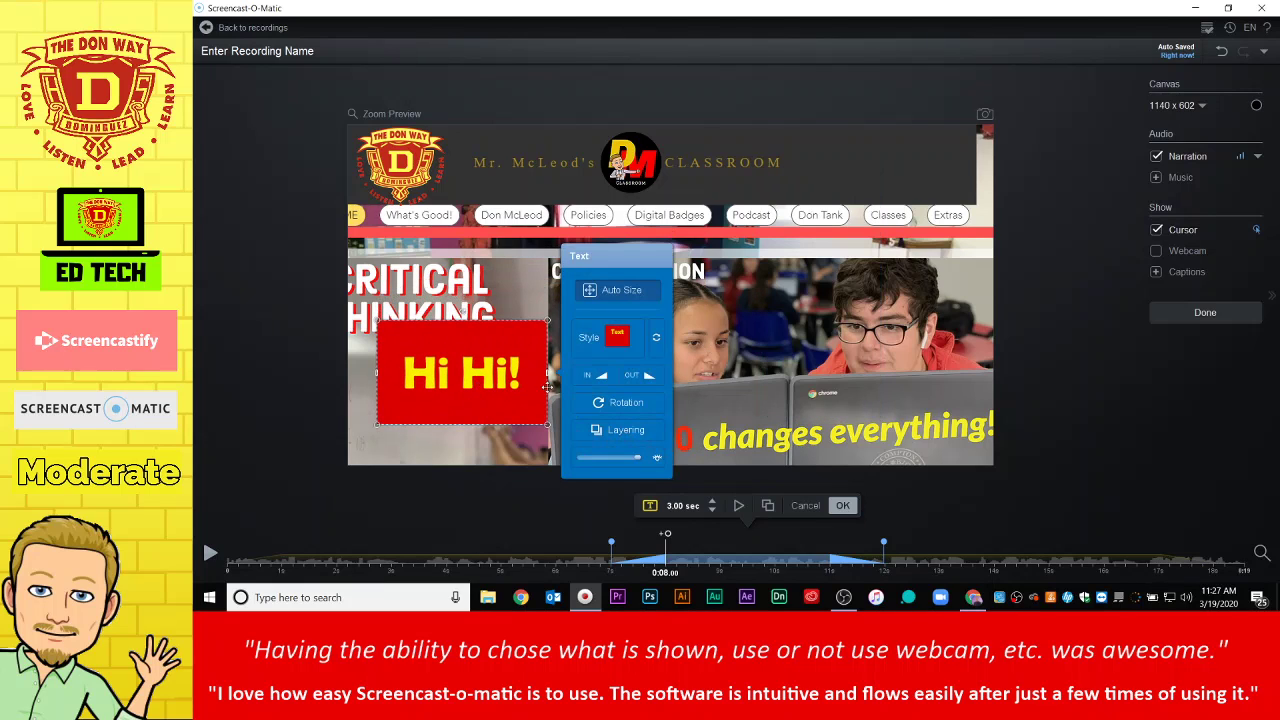
{"action": "left_click", "coordinate": [617, 336]}
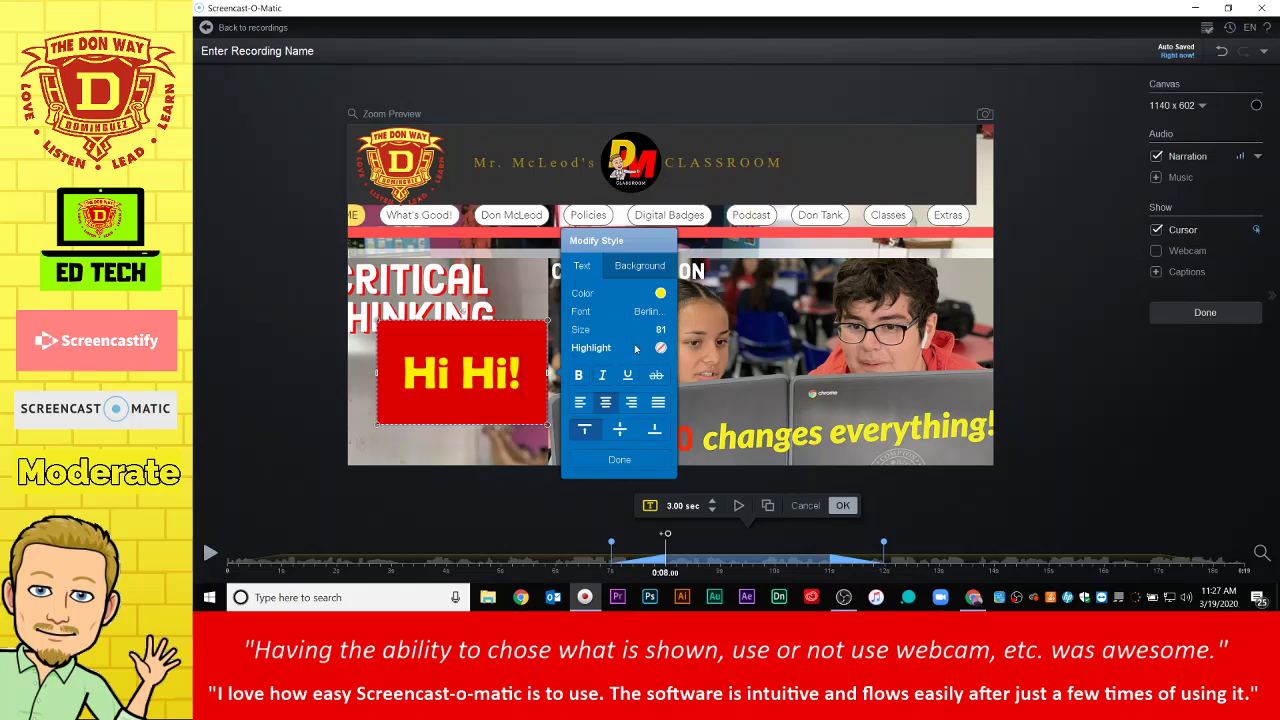
{"action": "left_click", "coordinate": [661, 294]}
{"action": "left_click", "coordinate": [760, 241]}
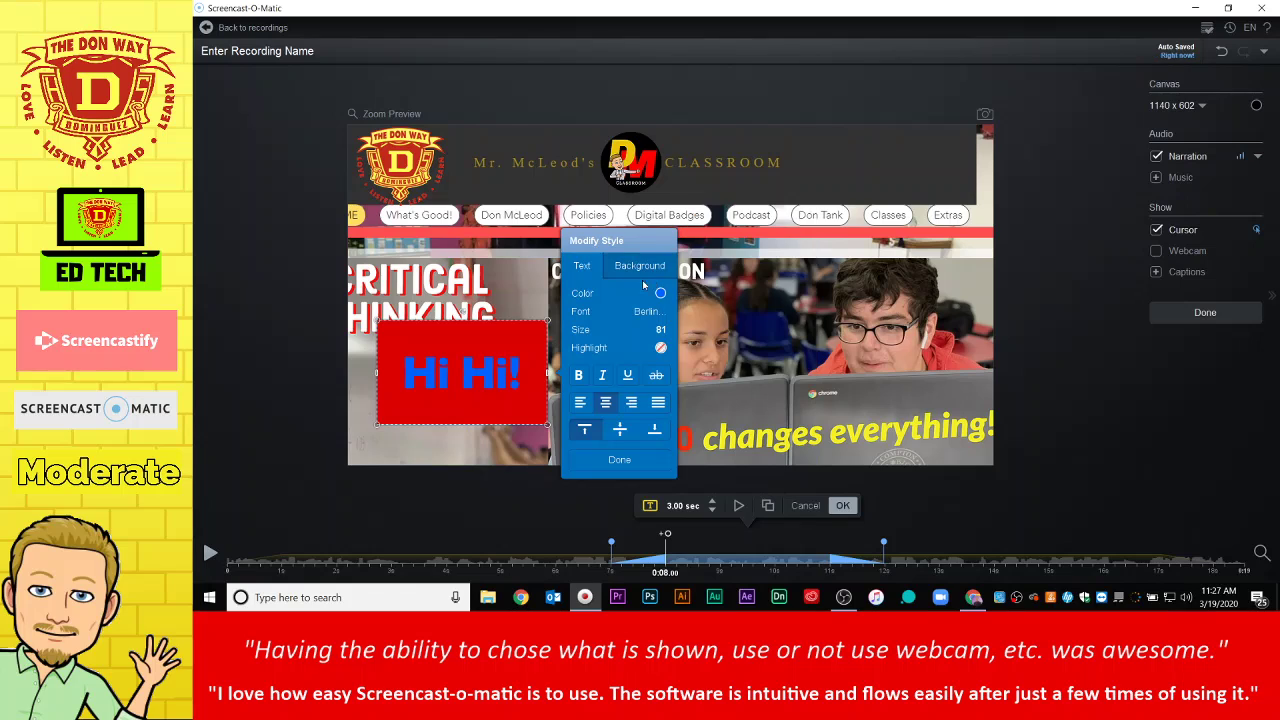
Give the text overlay a green #36CB00 background with a rounded shape and close the style settings
{"action": "left_click", "coordinate": [640, 266]}
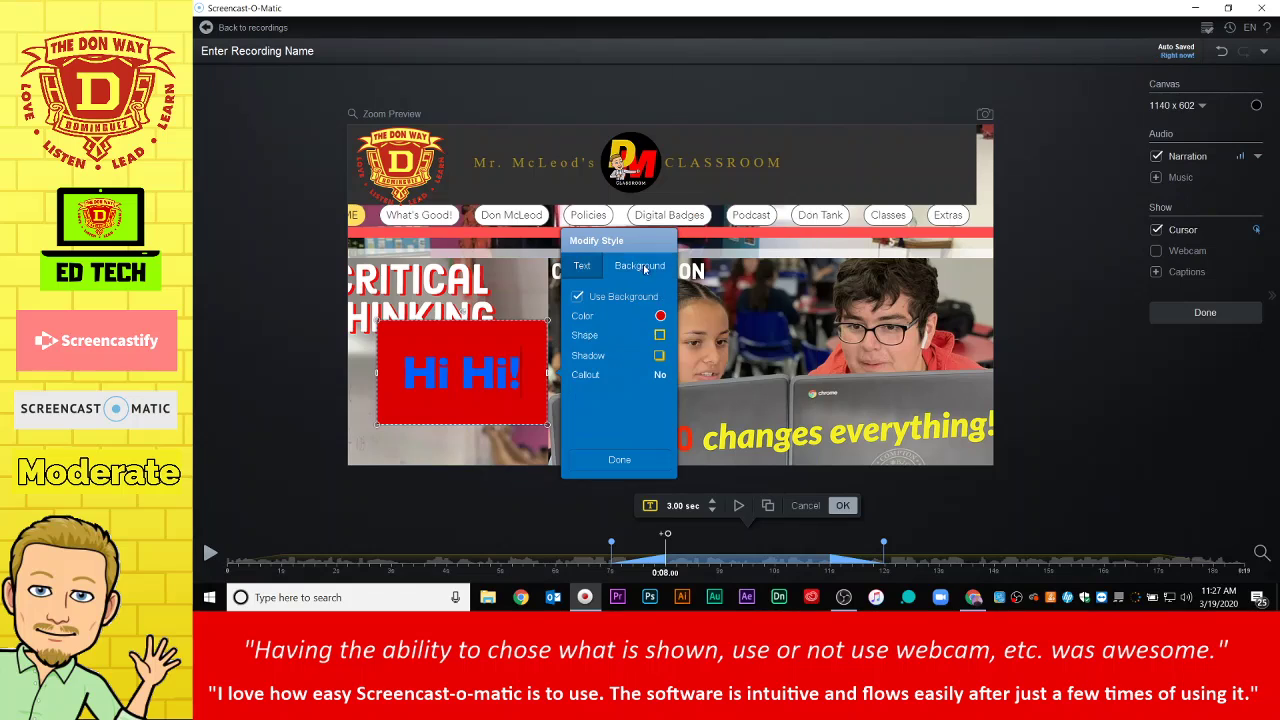
{"action": "left_click", "coordinate": [660, 318]}
{"action": "left_click", "coordinate": [799, 244]}
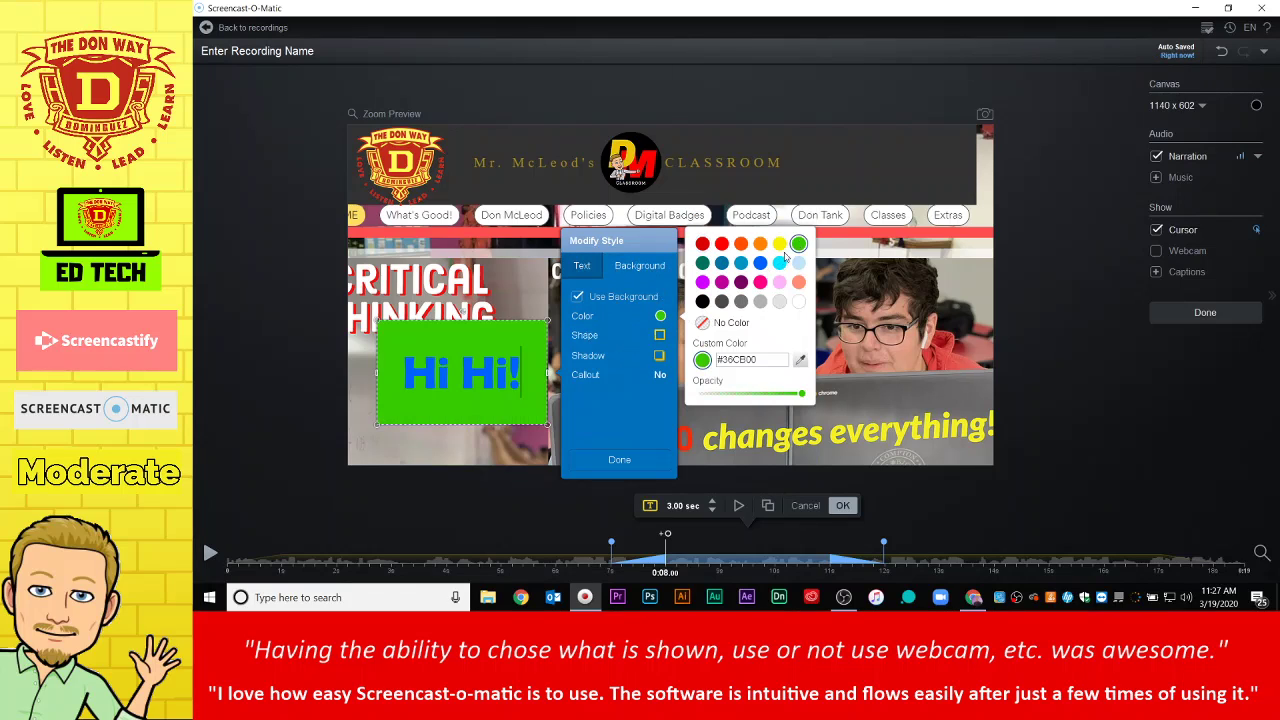
{"action": "left_click", "coordinate": [660, 336]}
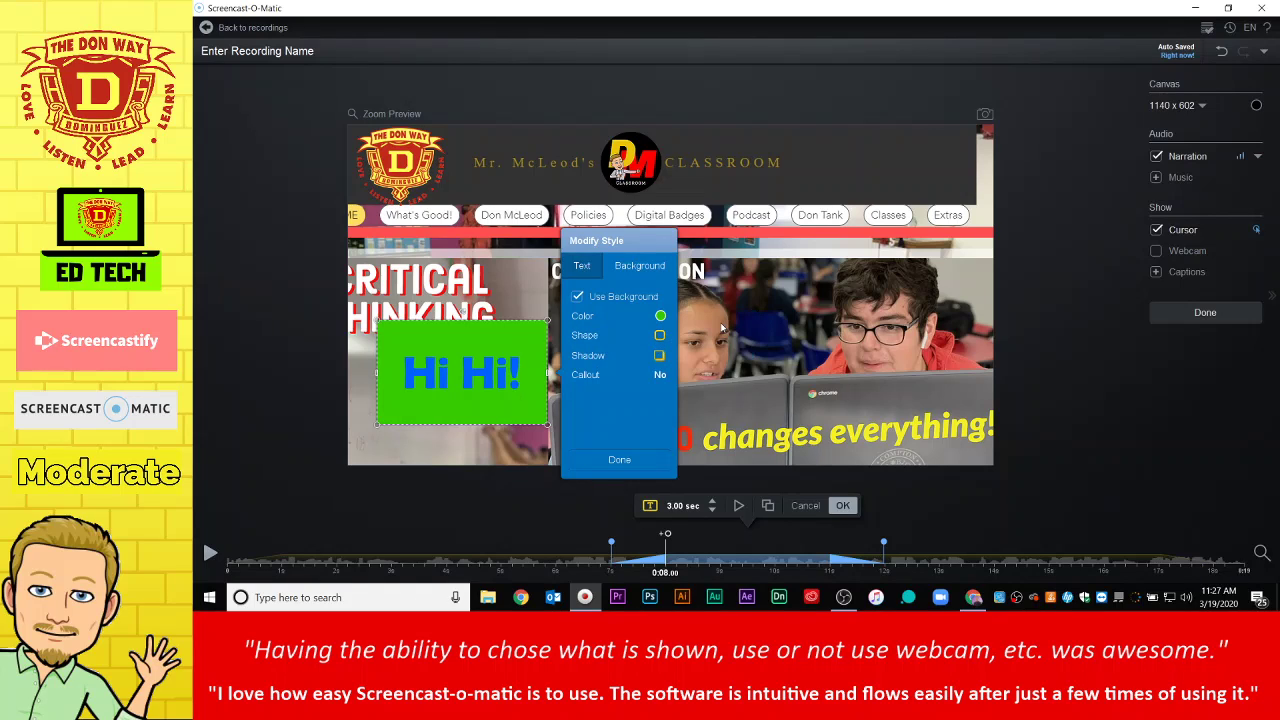
{"action": "left_click", "coordinate": [610, 460]}
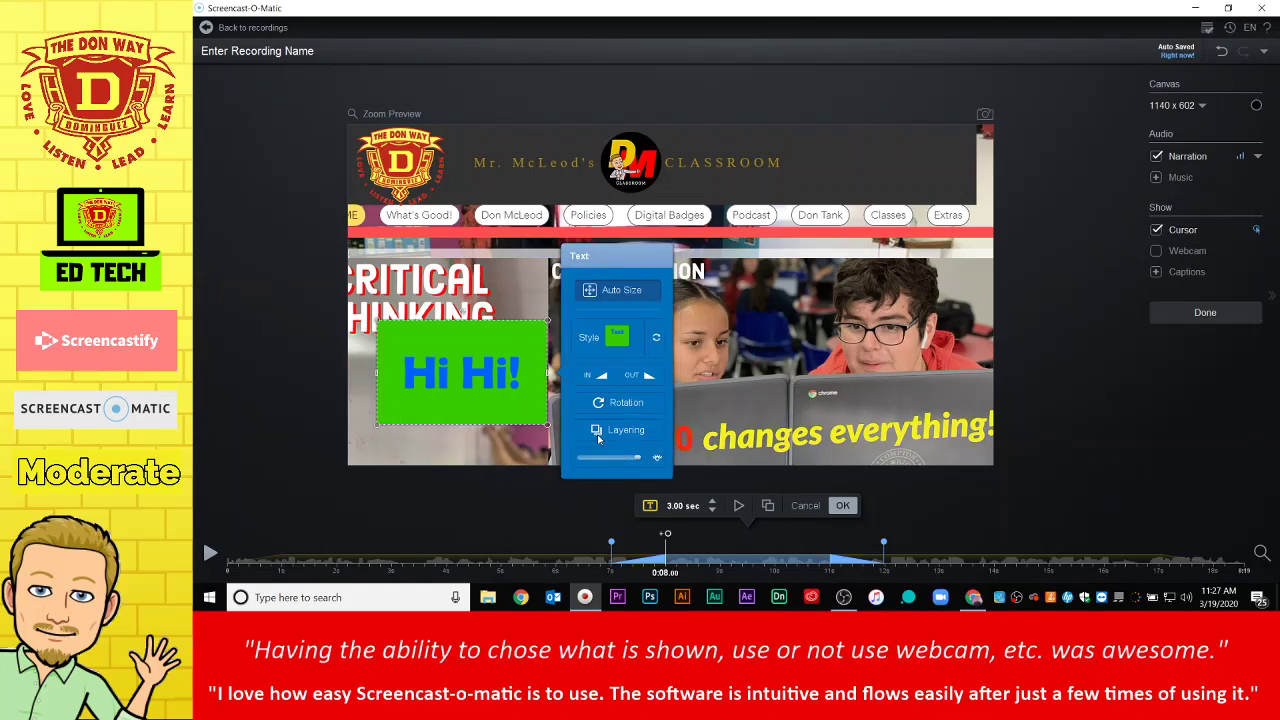
Extend the text overlay to 3.48 seconds, move it to the lower-right area of the video frame, and apply it
{"action": "left_click_drag", "start_coordinate": [881, 541], "coordinate": [909, 548]}
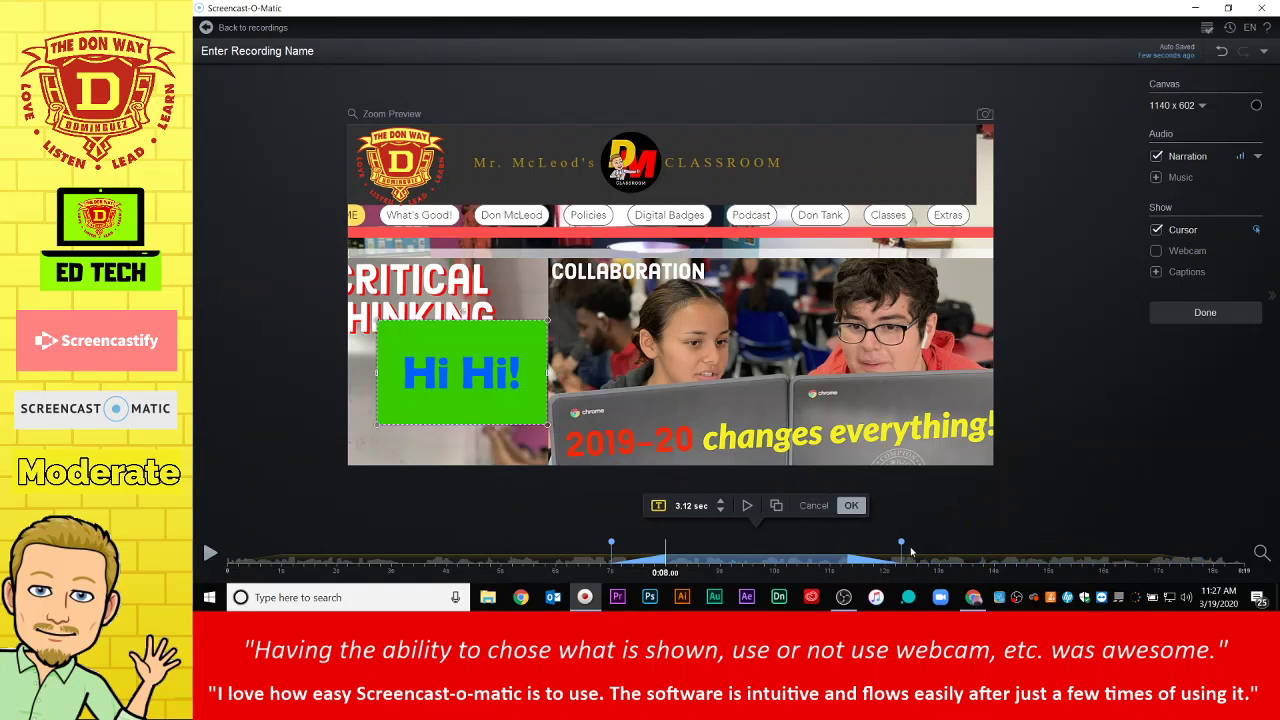
{"action": "left_click_drag", "start_coordinate": [462, 372], "coordinate": [850, 388]}
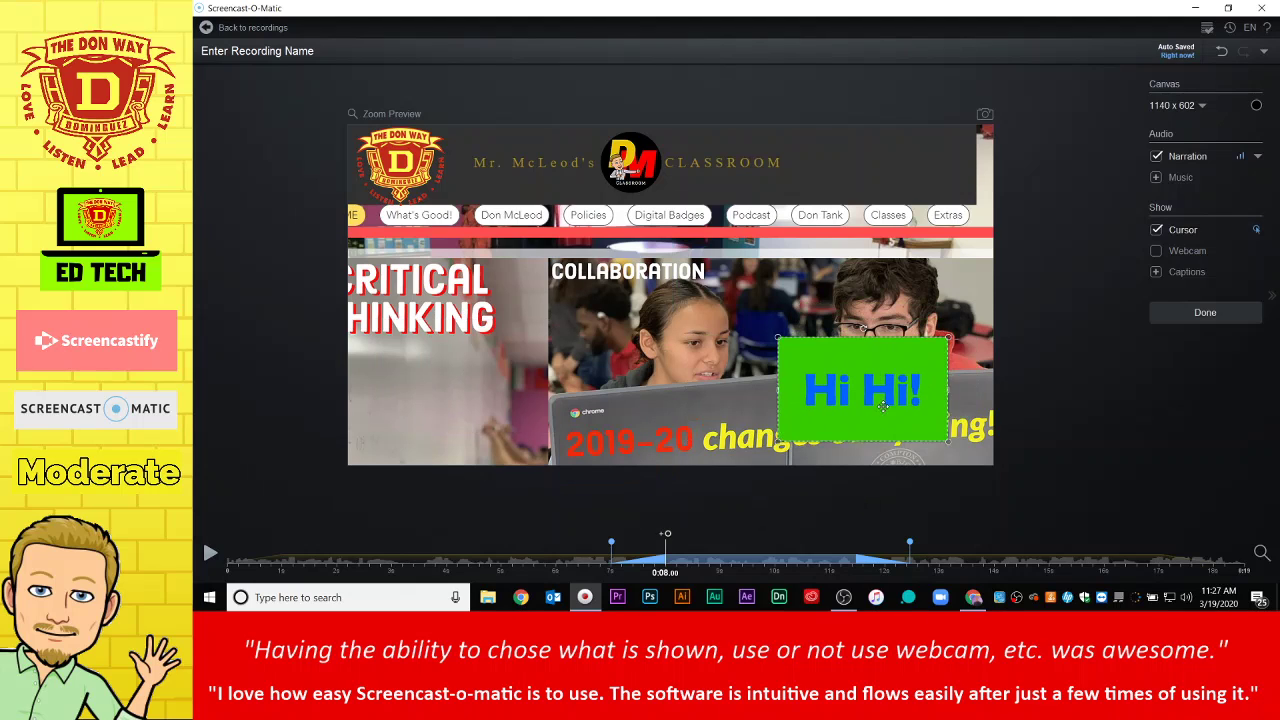
{"action": "left_click", "coordinate": [953, 430]}
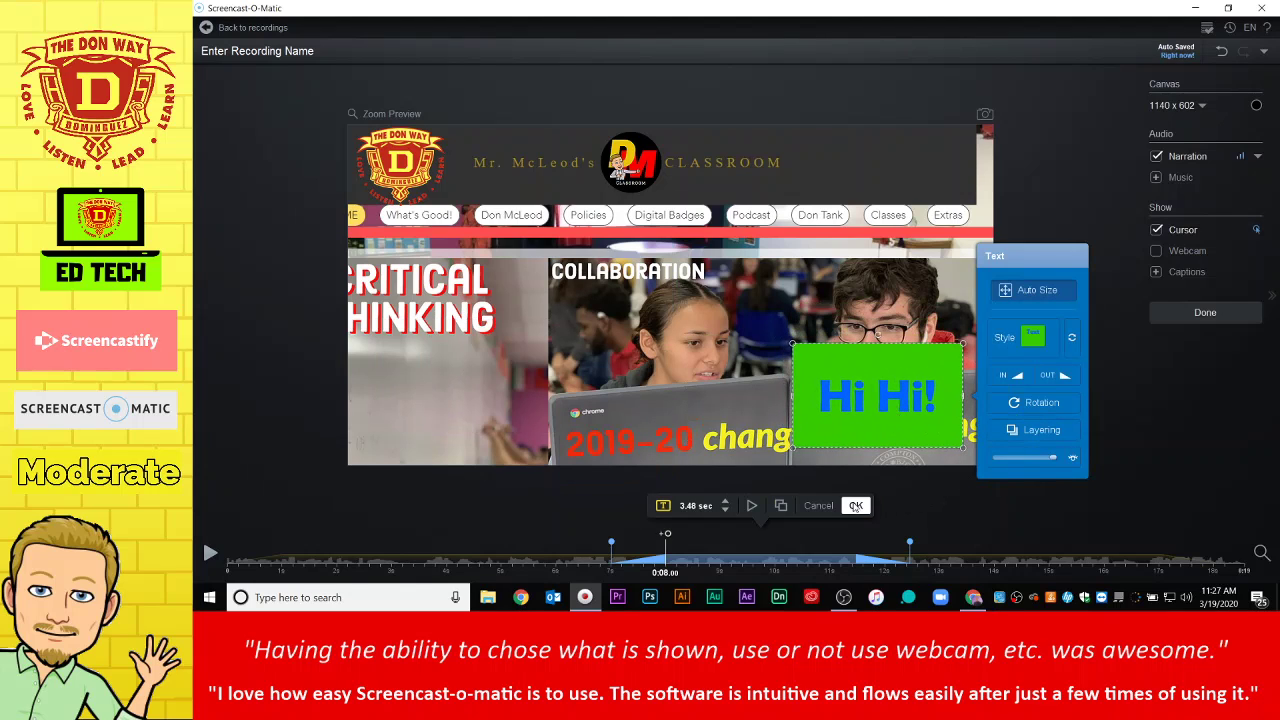
{"action": "left_click", "coordinate": [855, 505]}
Play back the video from about 0:06 to 0:13 to check the text overlay
{"action": "left_click_drag", "start_coordinate": [665, 550], "coordinate": [588, 550]}
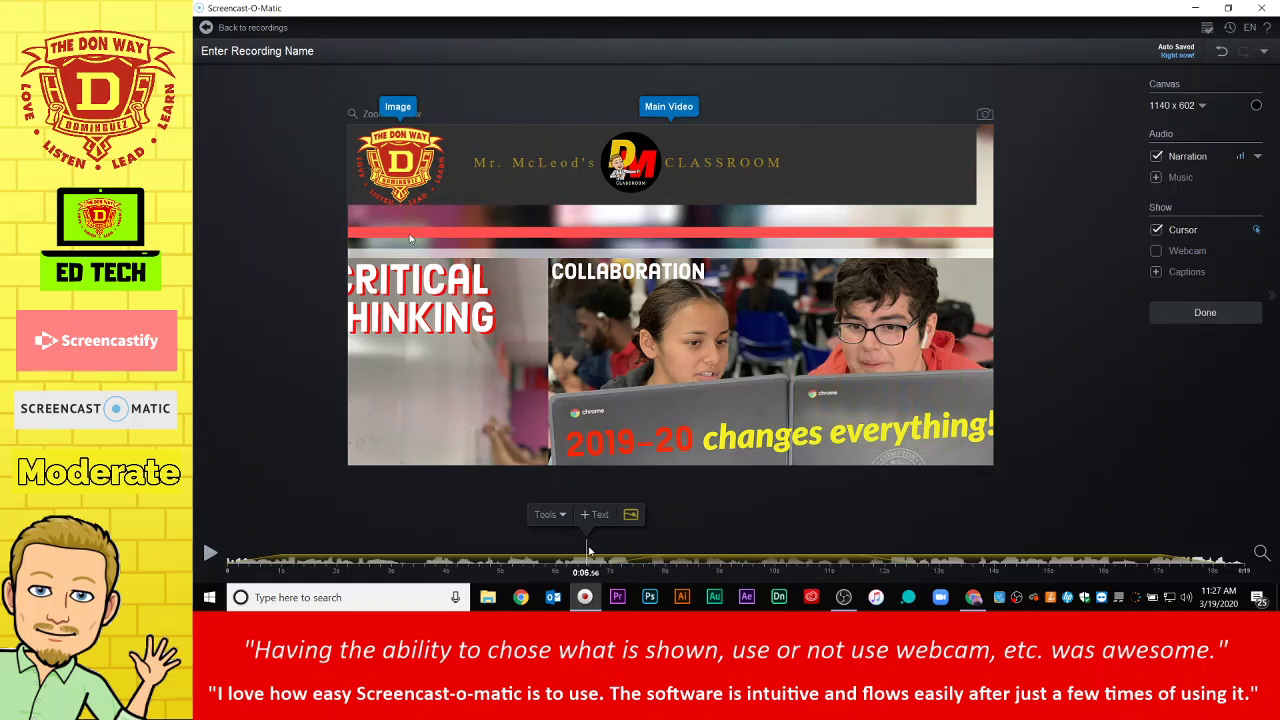
{"action": "key", "text": "space"}
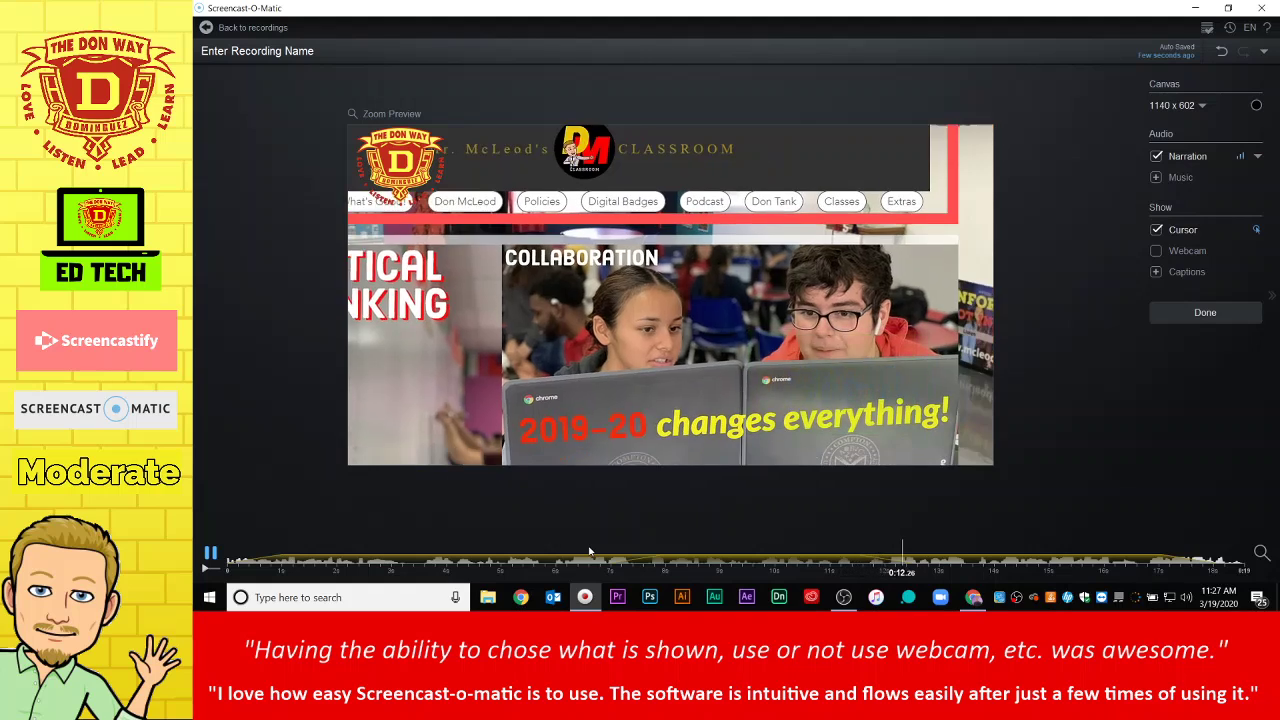
{"action": "key", "text": "space"}
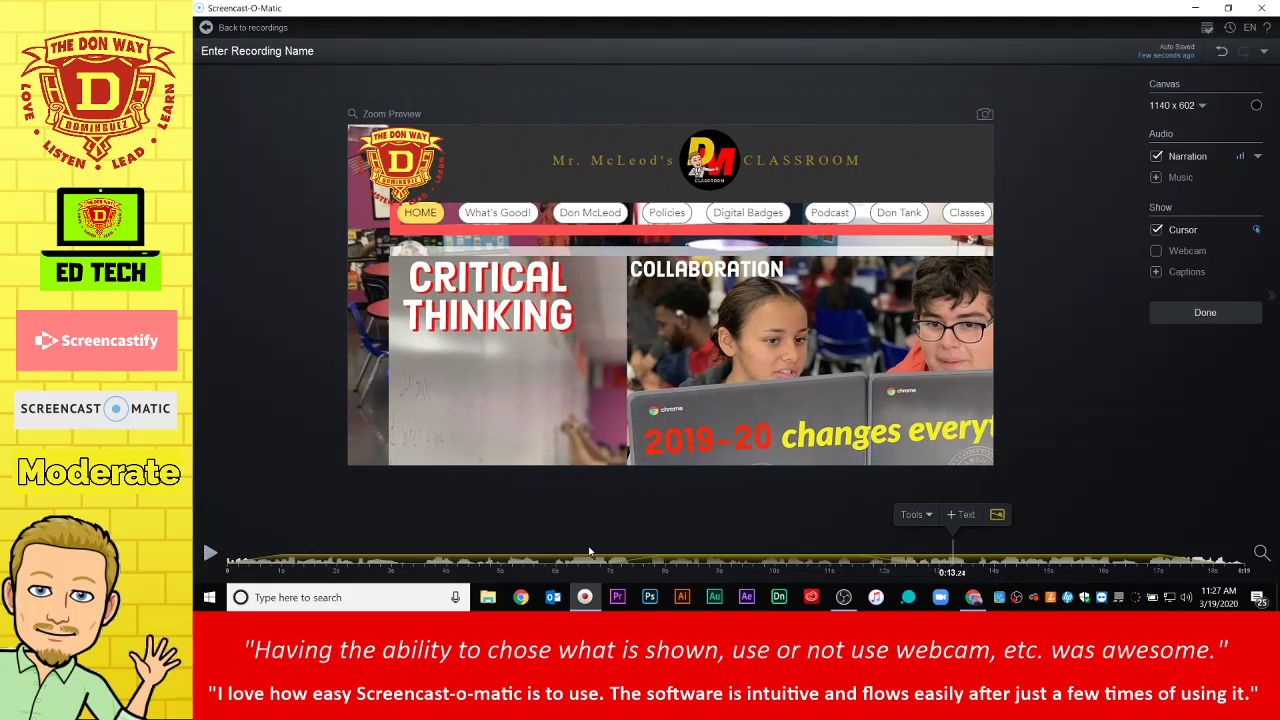
{"action": "left_click", "coordinate": [926, 515]}
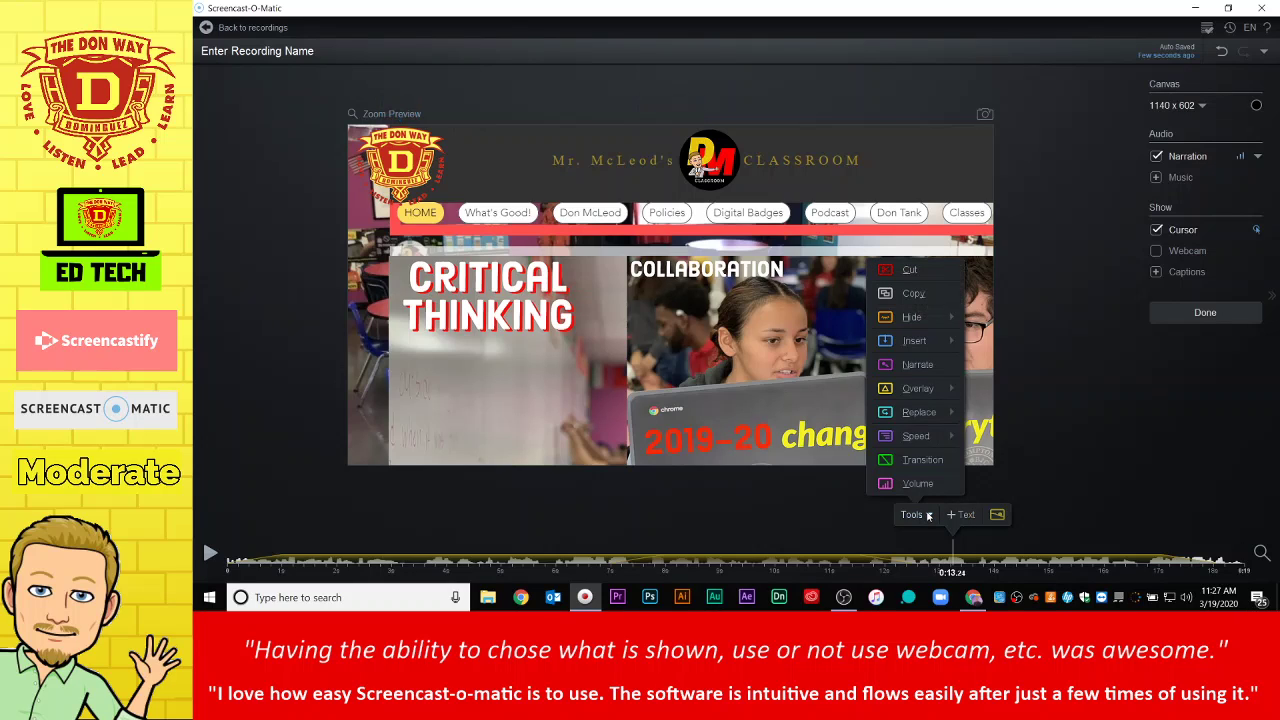
{"action": "mouse_move", "coordinate": [932, 345]}
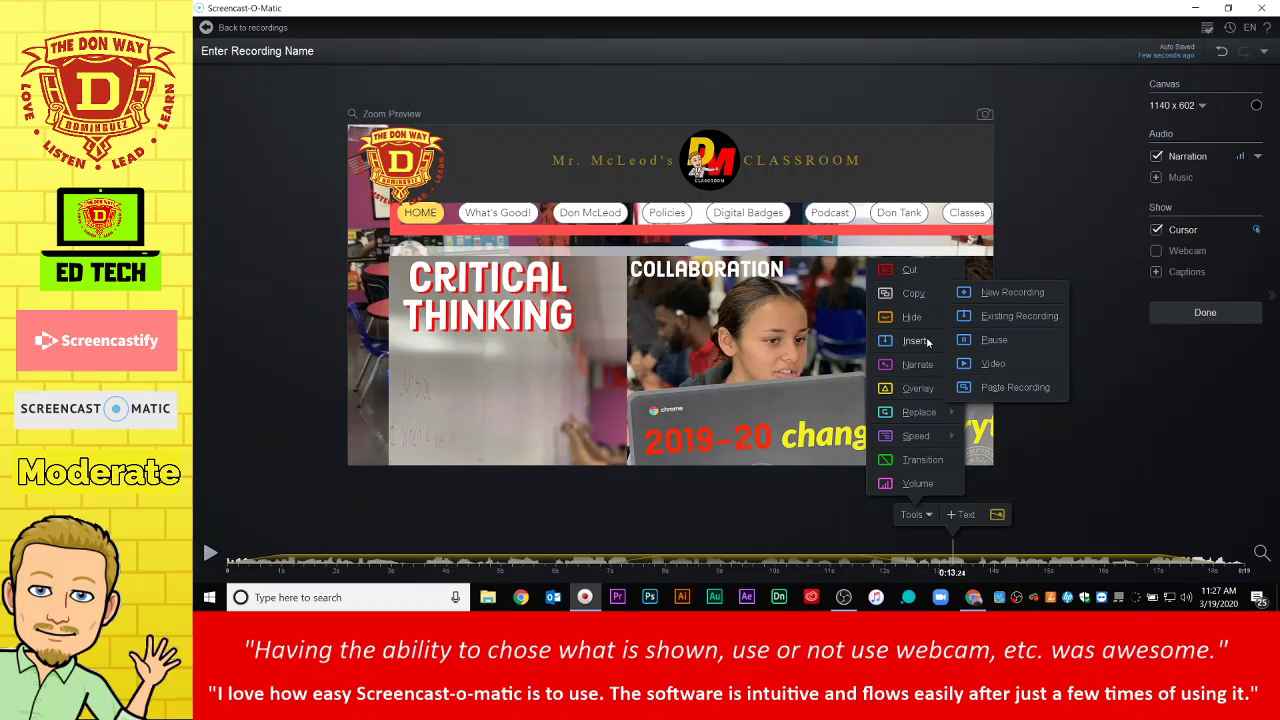
{"action": "mouse_move", "coordinate": [923, 413]}
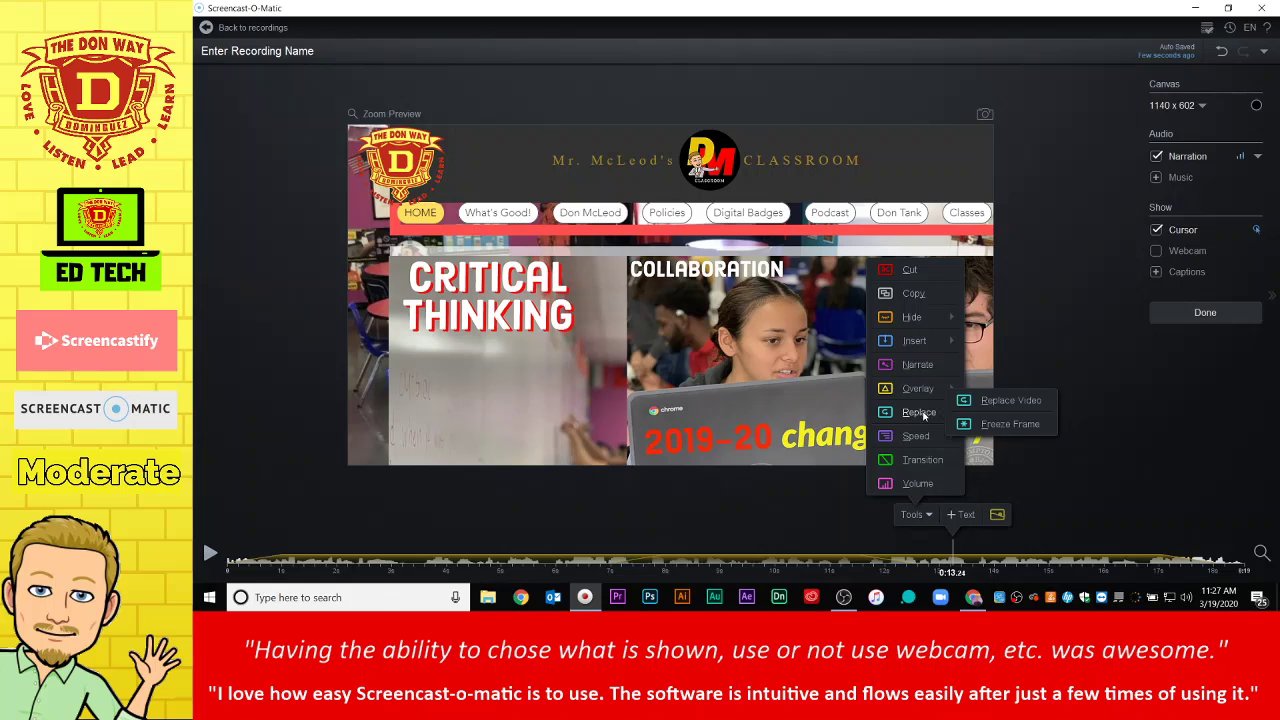
{"action": "left_click", "coordinate": [1002, 426]}
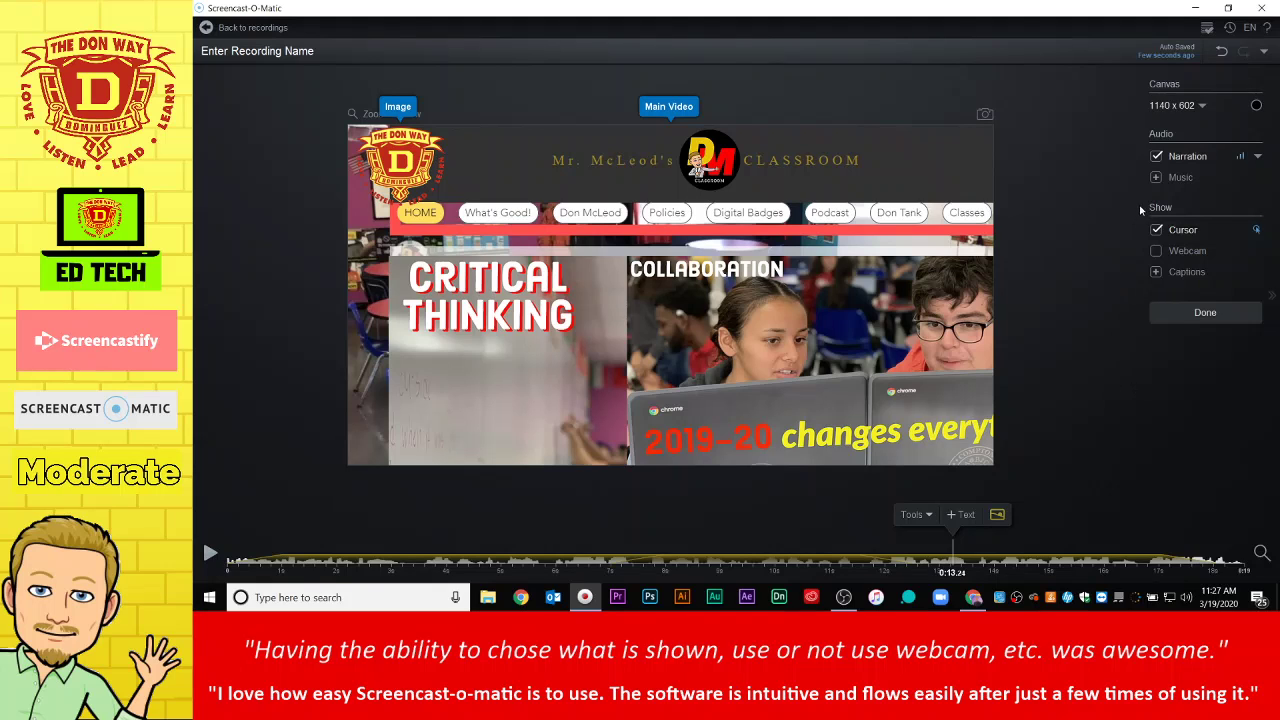
Return to the start of the timeline, add background music from the Acoustic category, and play back the first seconds
{"action": "left_click_drag", "start_coordinate": [953, 550], "coordinate": [228, 552]}
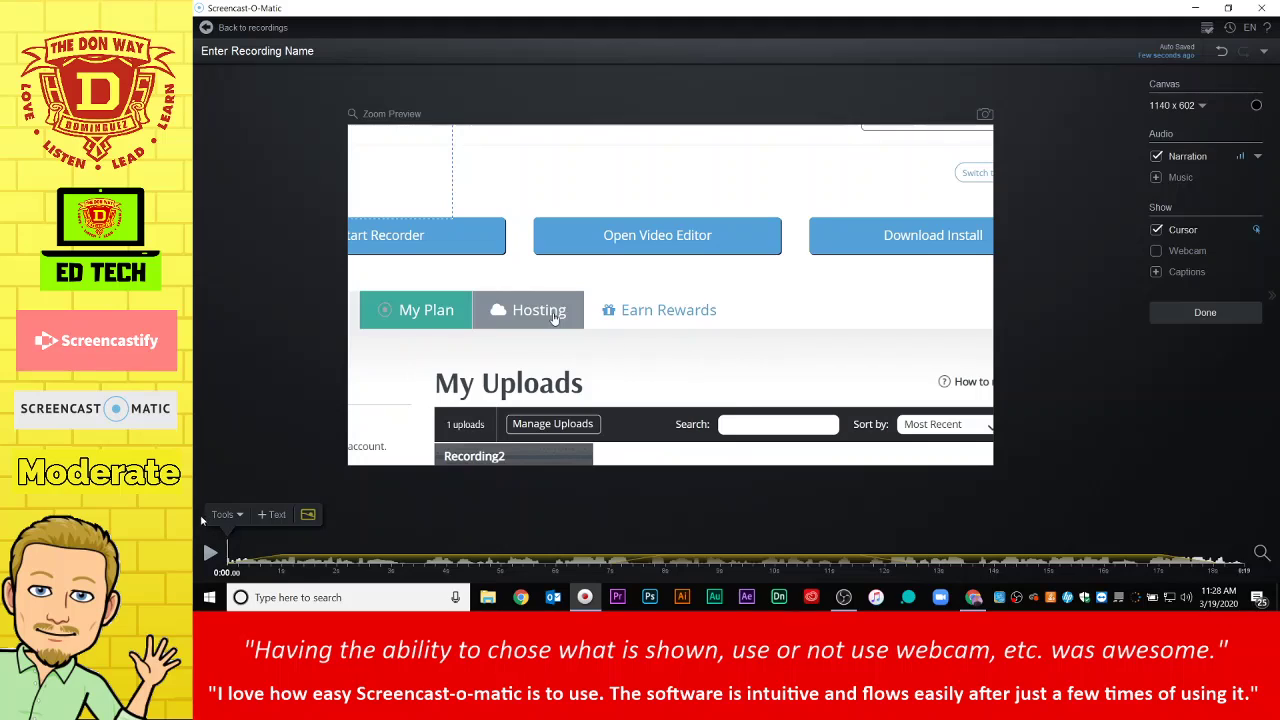
{"action": "left_click", "coordinate": [1178, 178]}
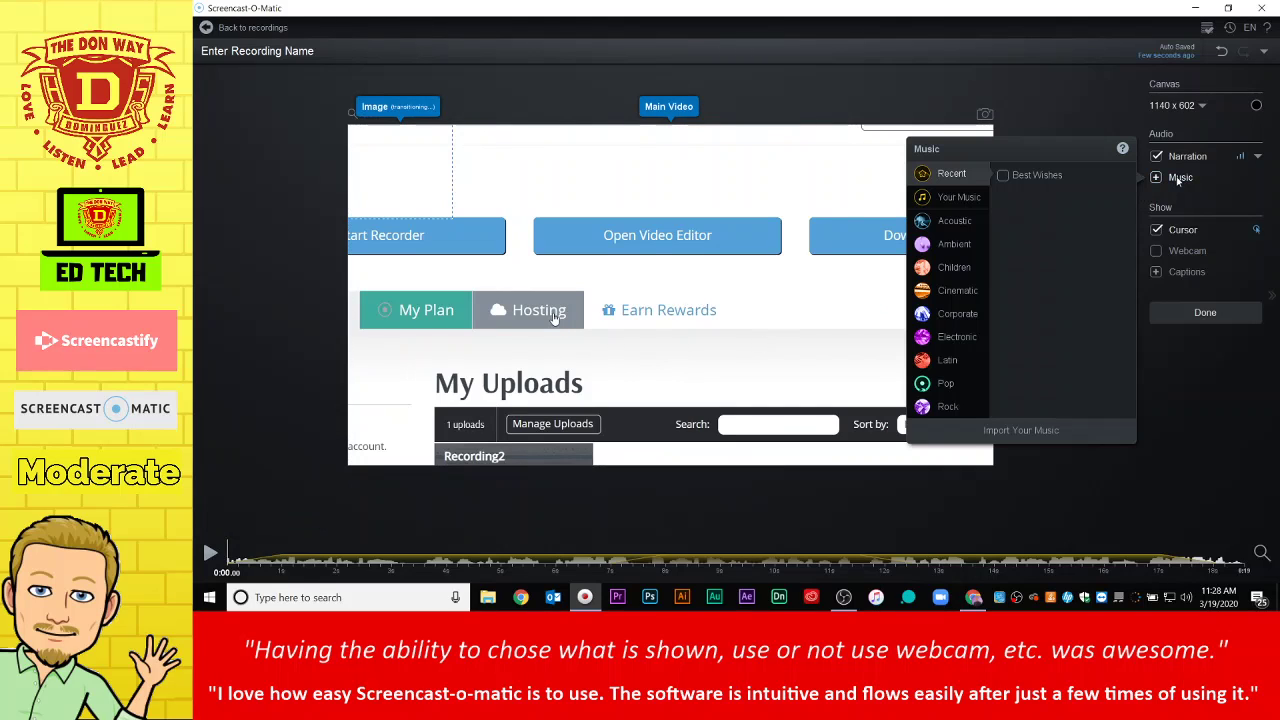
{"action": "left_click", "coordinate": [948, 224]}
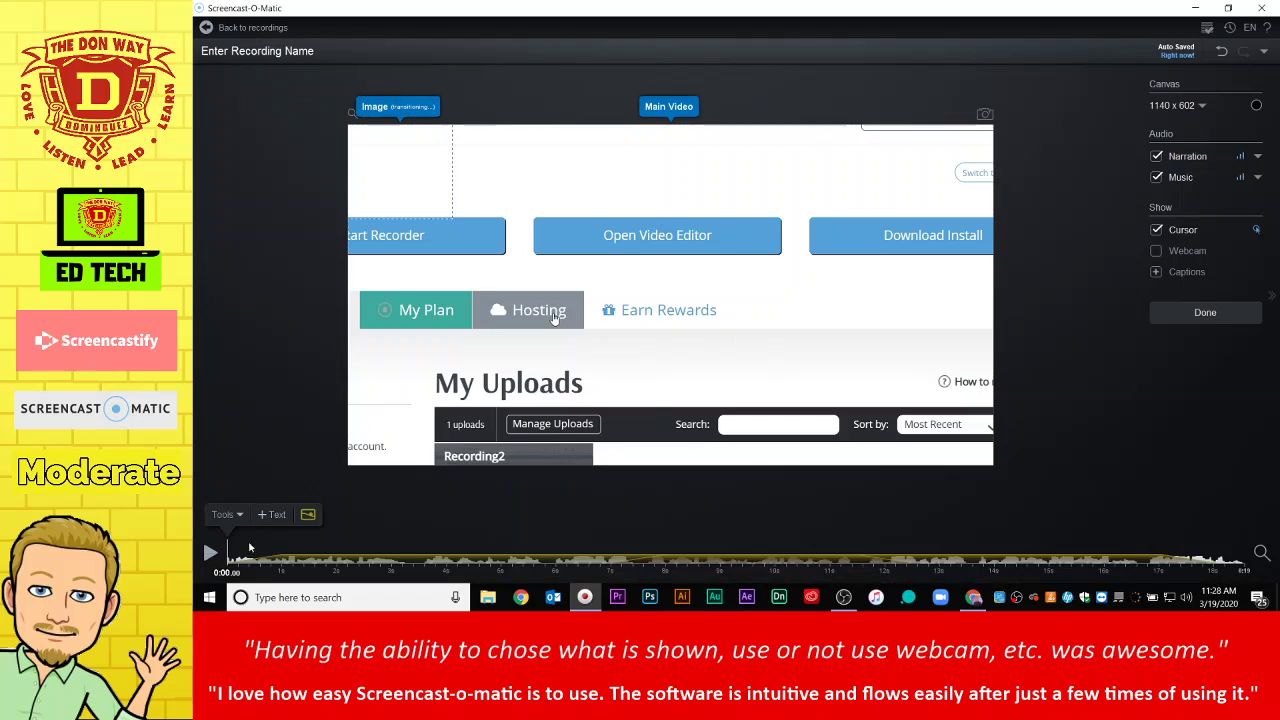
{"action": "left_click", "coordinate": [210, 552]}
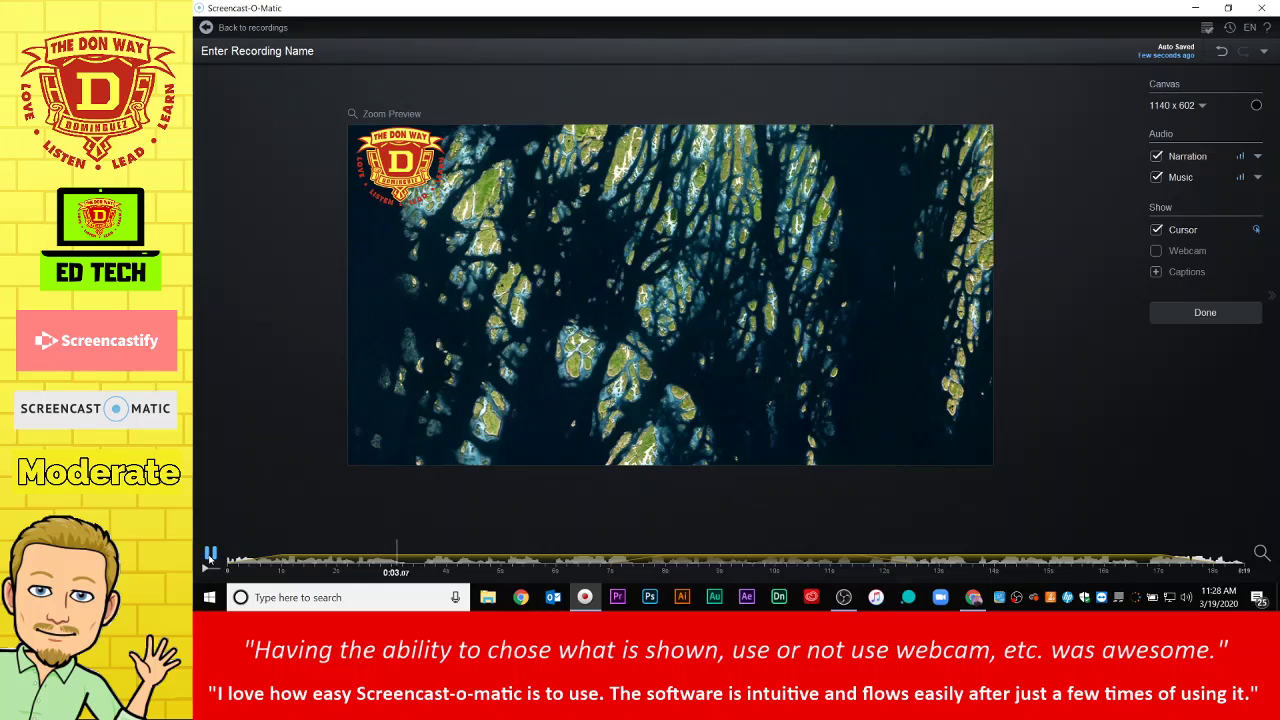
{"action": "left_click", "coordinate": [210, 553]}
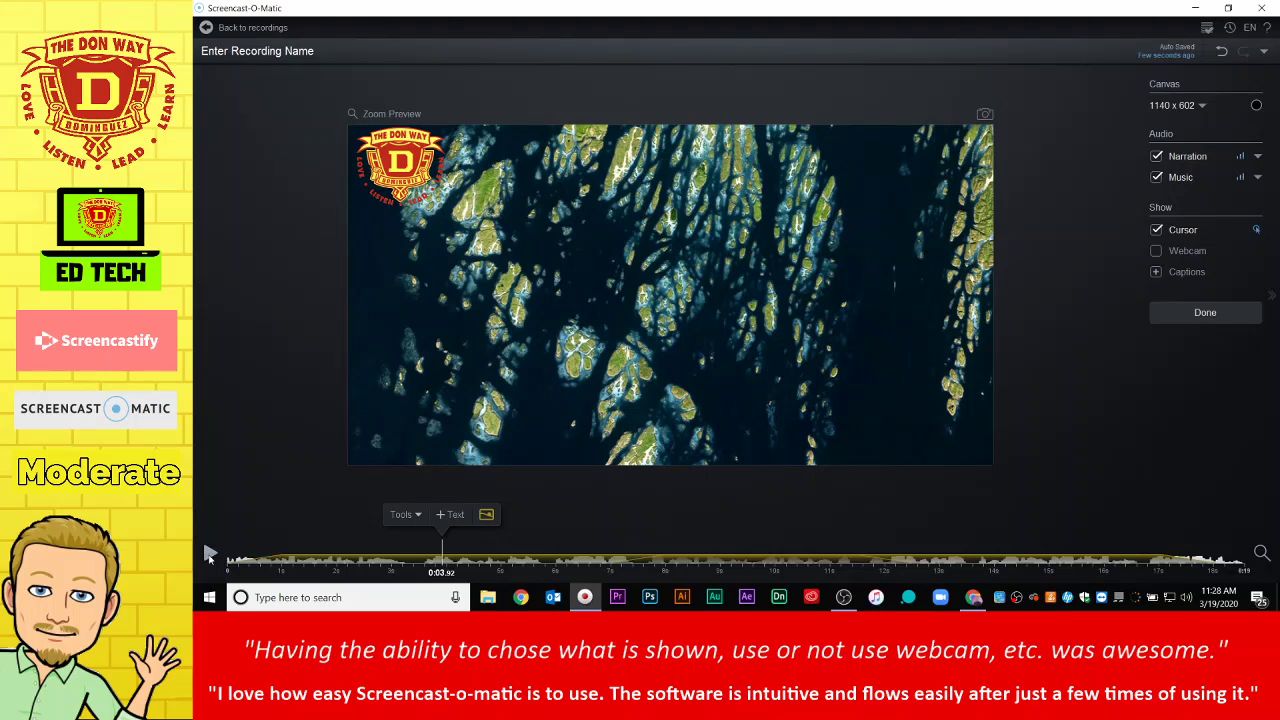
Play back the next second of the video, turn off the background music, and finish editing the recording
{"action": "left_click", "coordinate": [210, 555]}
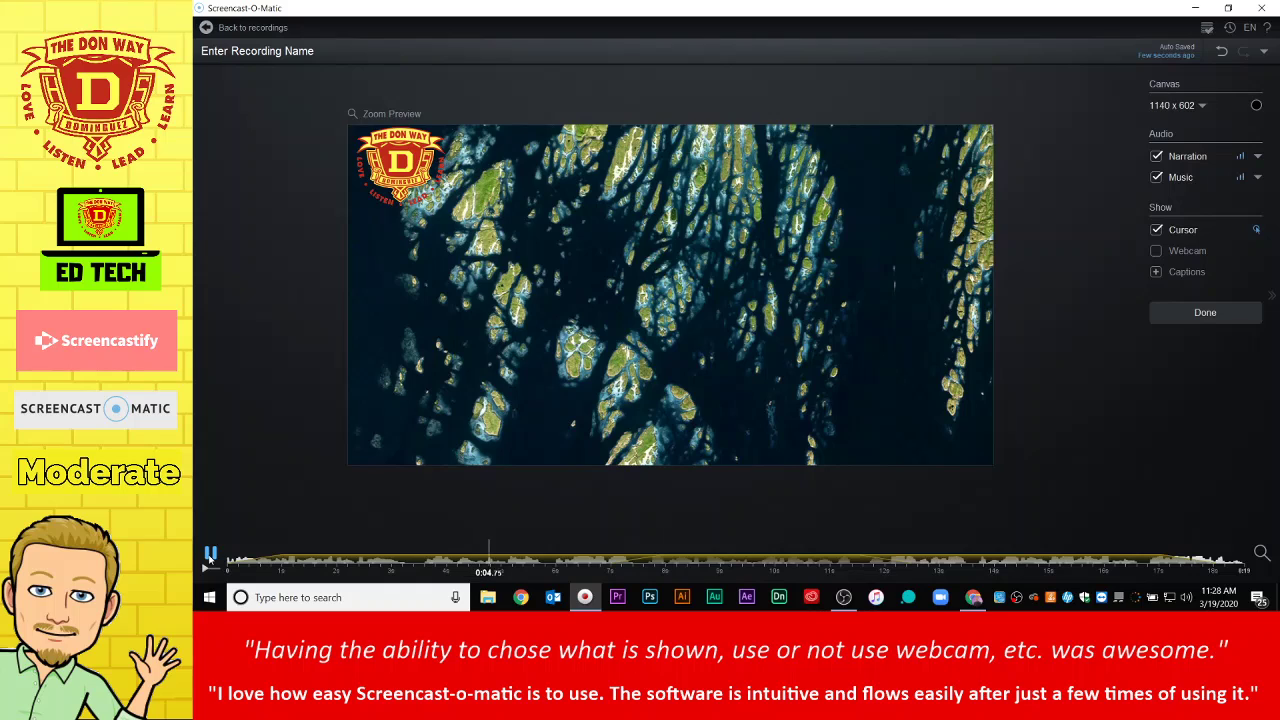
{"action": "left_click", "coordinate": [210, 555]}
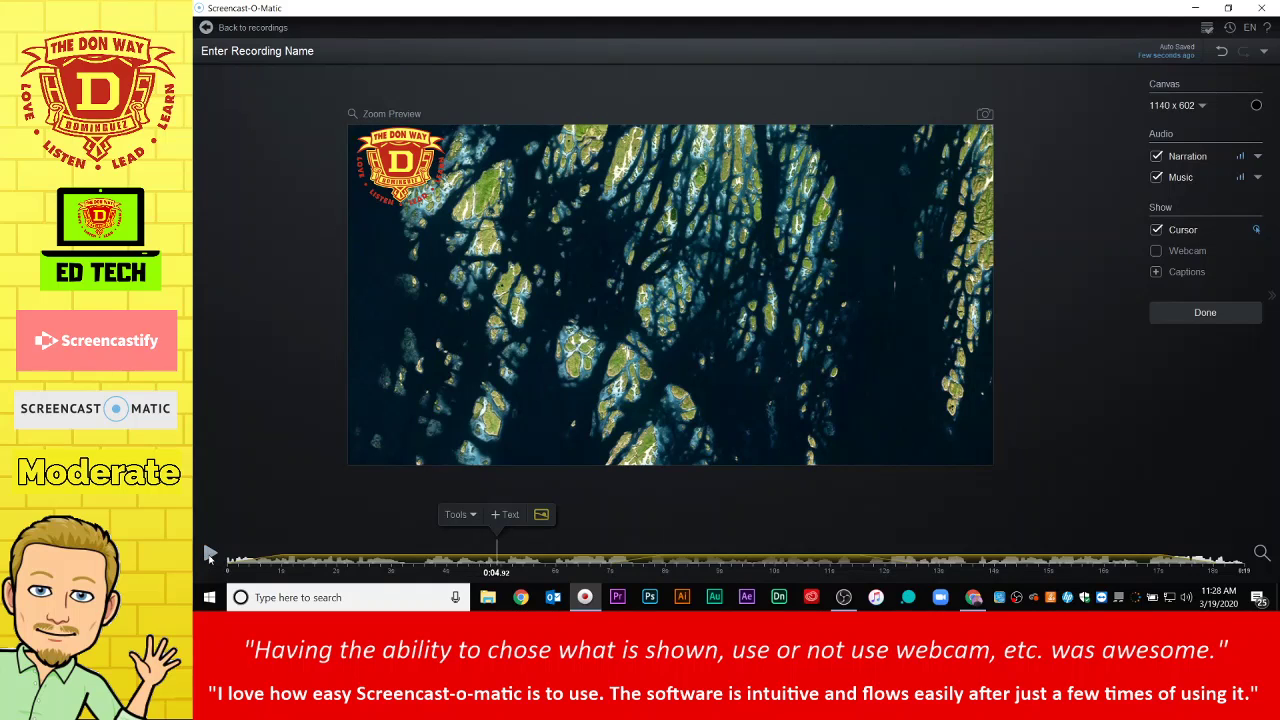
{"action": "left_click", "coordinate": [1176, 180]}
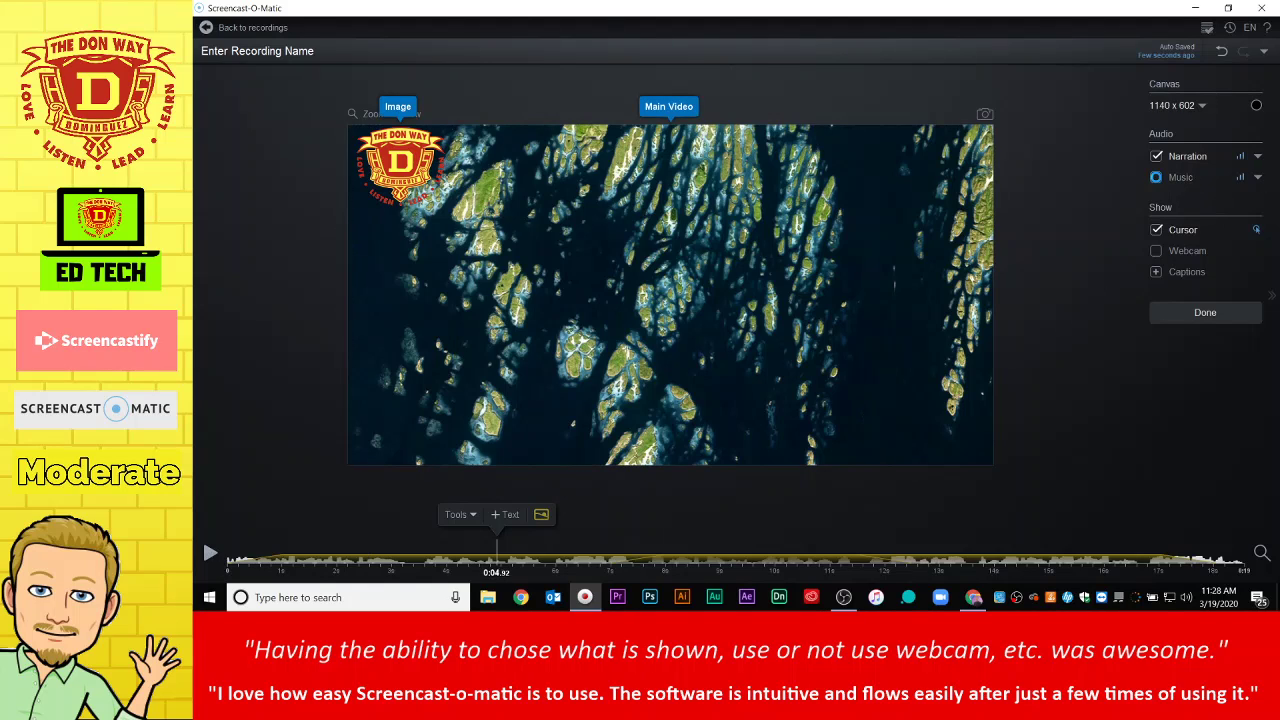
{"action": "left_click", "coordinate": [1188, 315]}
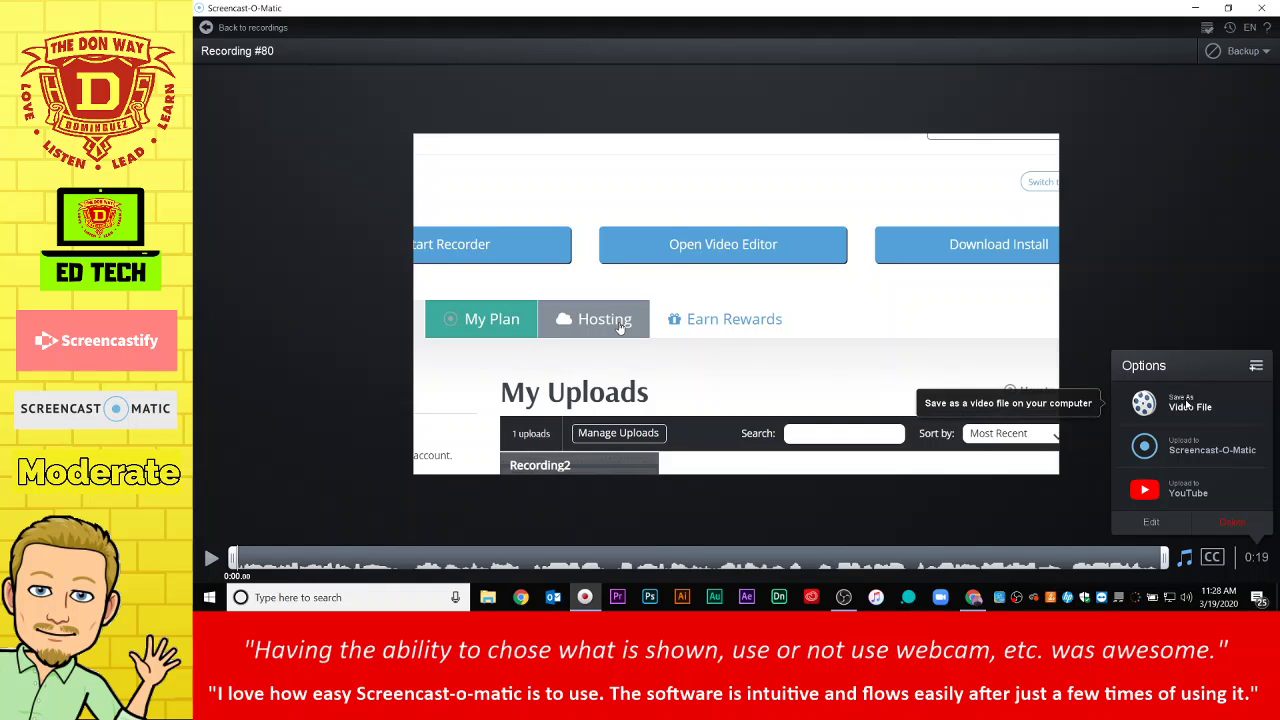
Examine the YouTube publish options, including the account choices and title, and return to the output options
{"action": "left_click", "coordinate": [1199, 492]}
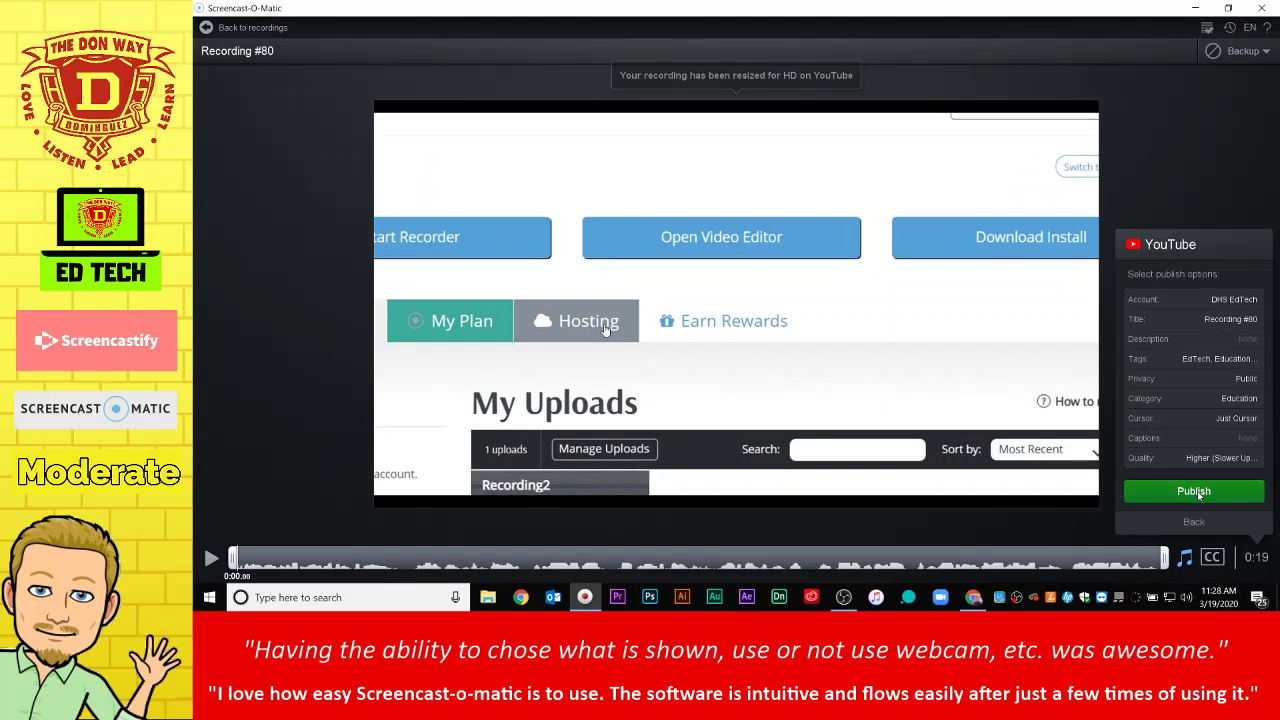
{"action": "left_click", "coordinate": [1198, 300]}
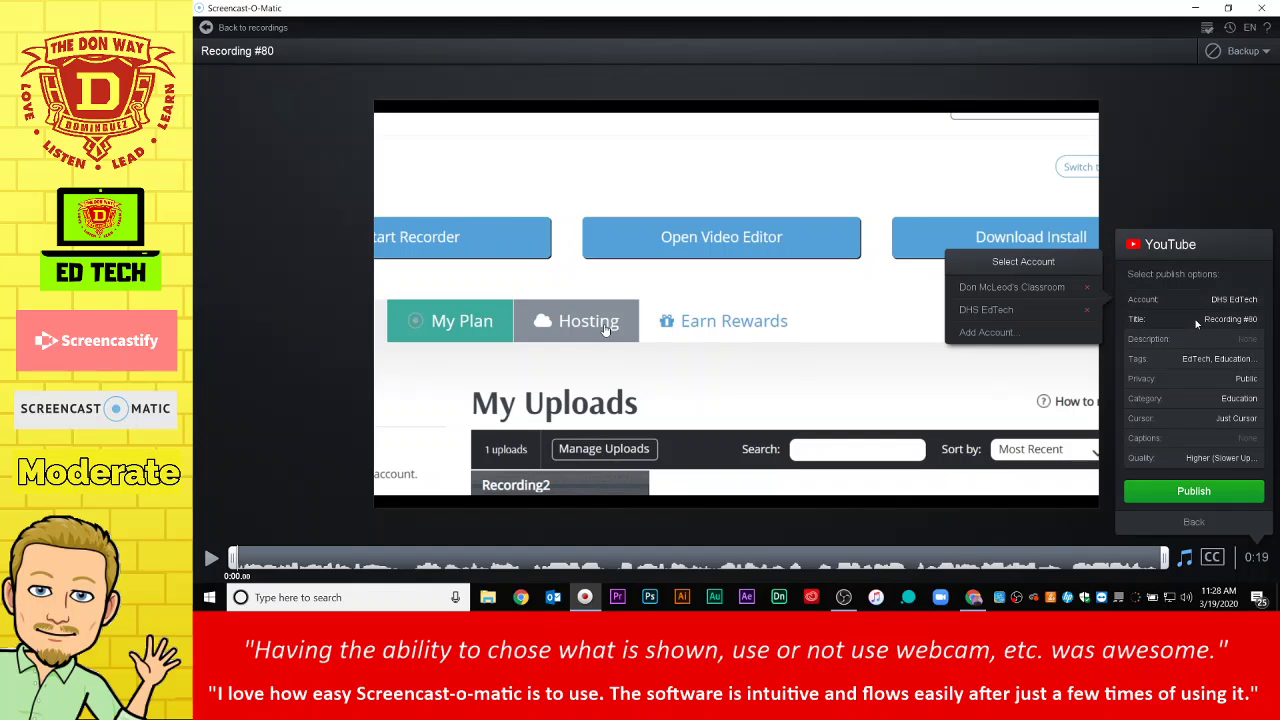
{"action": "left_click", "coordinate": [1196, 320]}
{"action": "key", "text": "Return"}
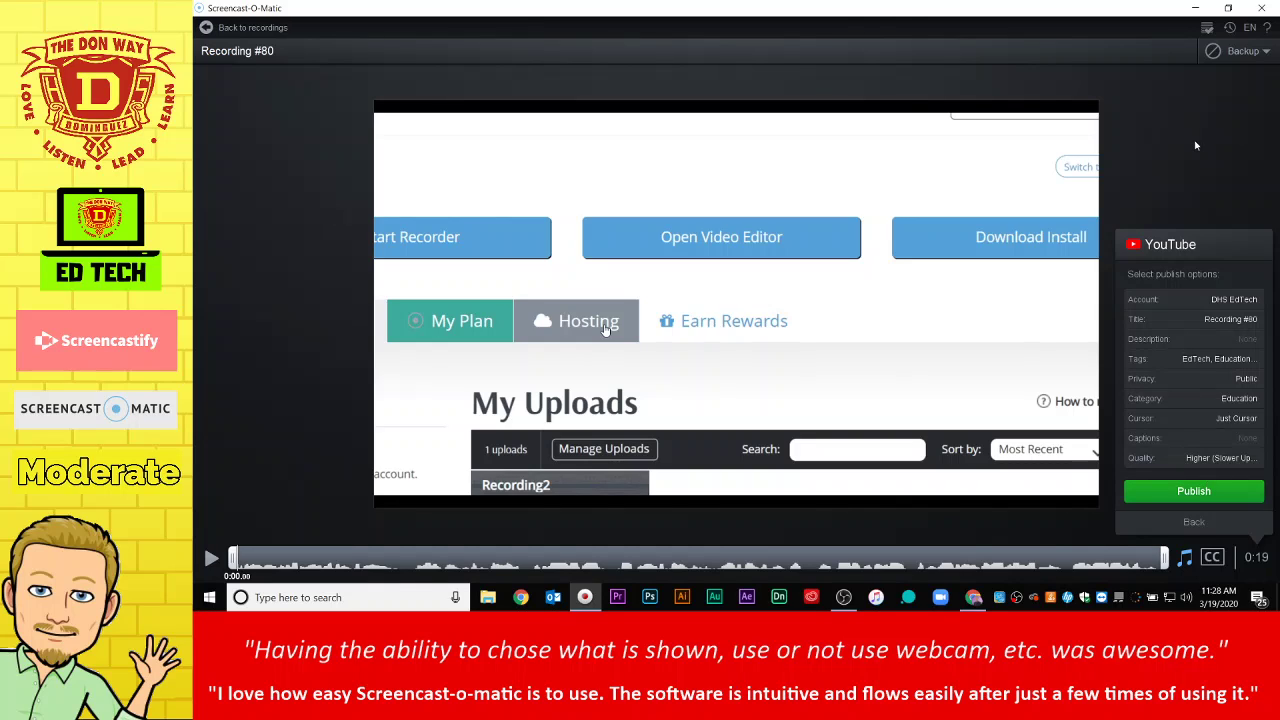
{"action": "left_click", "coordinate": [1194, 522]}
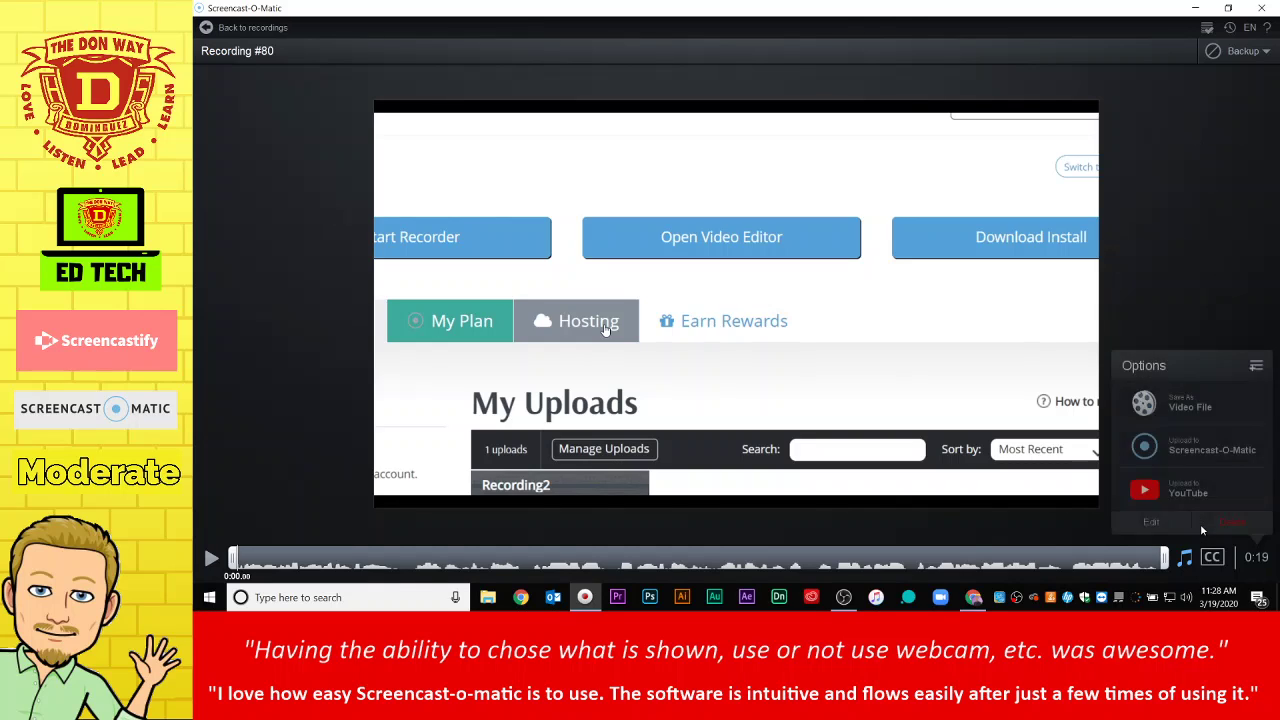
Publish the recording to the Desktop as an MP4 video file, keeping the Higher (Larger File) quality, and close the publishing dialog
{"action": "left_click", "coordinate": [1190, 405]}
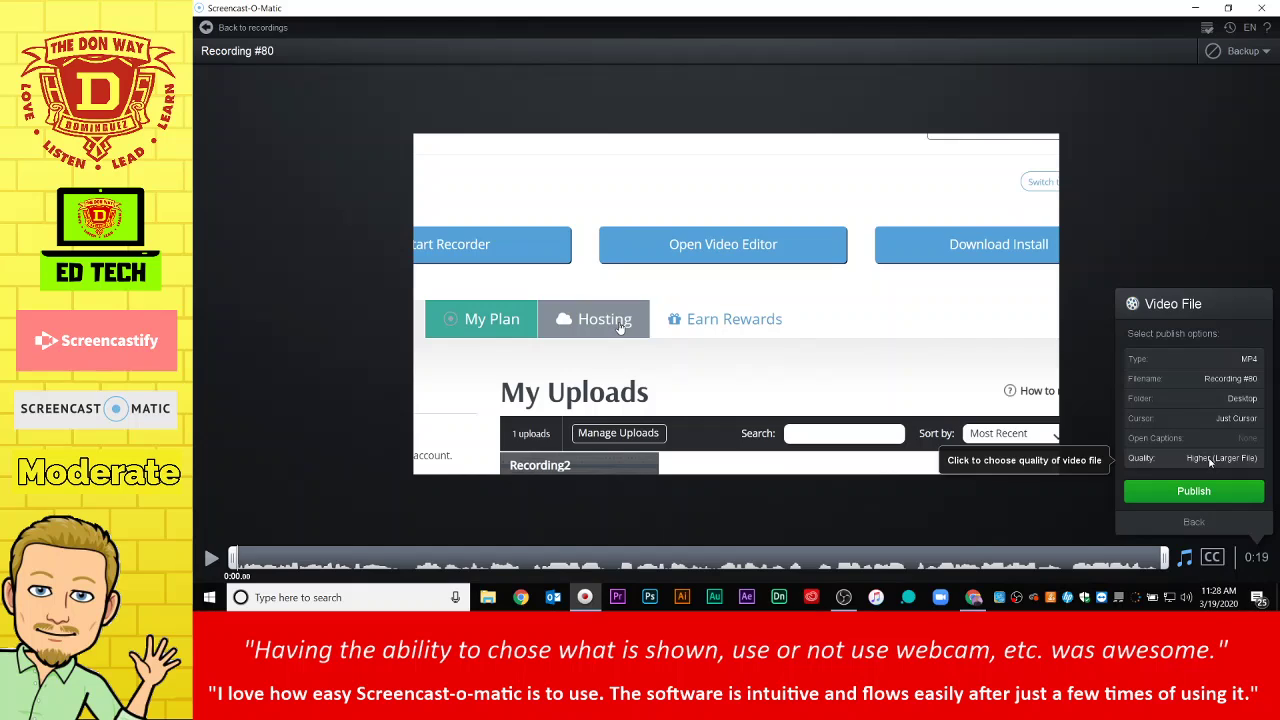
{"action": "left_click", "coordinate": [1210, 460]}
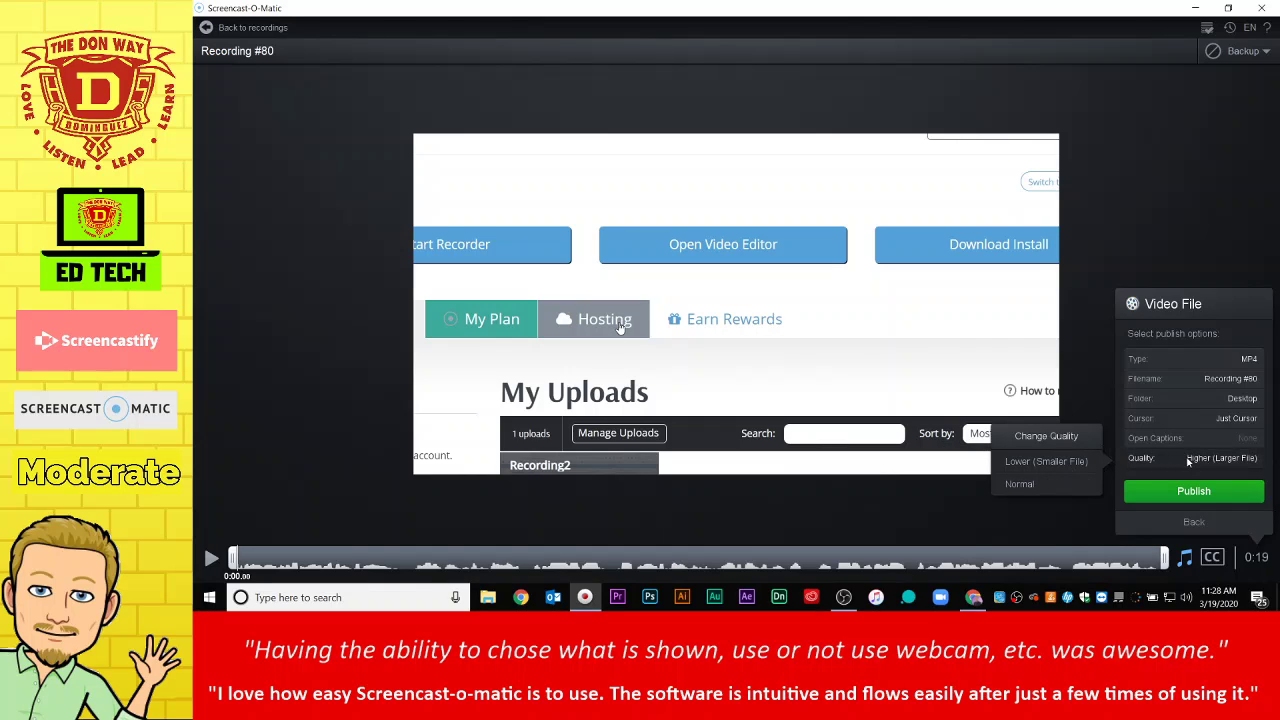
{"action": "left_click", "coordinate": [1188, 461]}
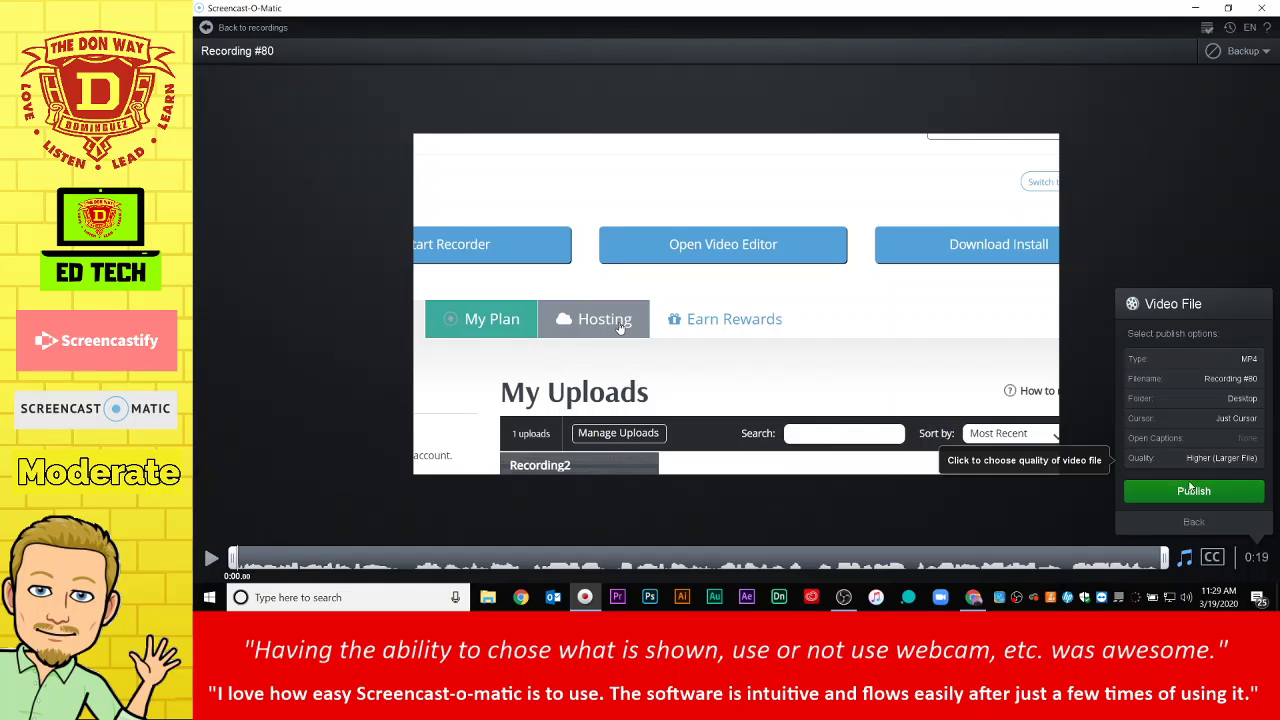
{"action": "left_click", "coordinate": [1190, 492]}
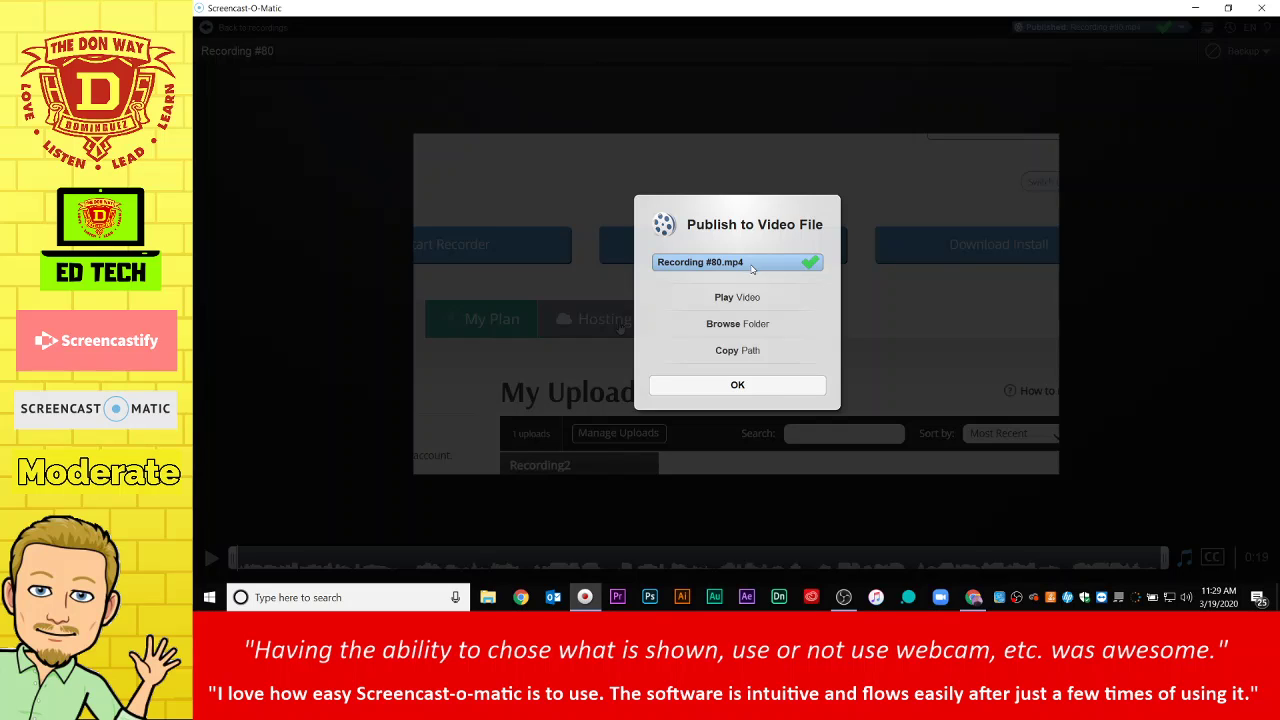
{"action": "left_click", "coordinate": [764, 388]}
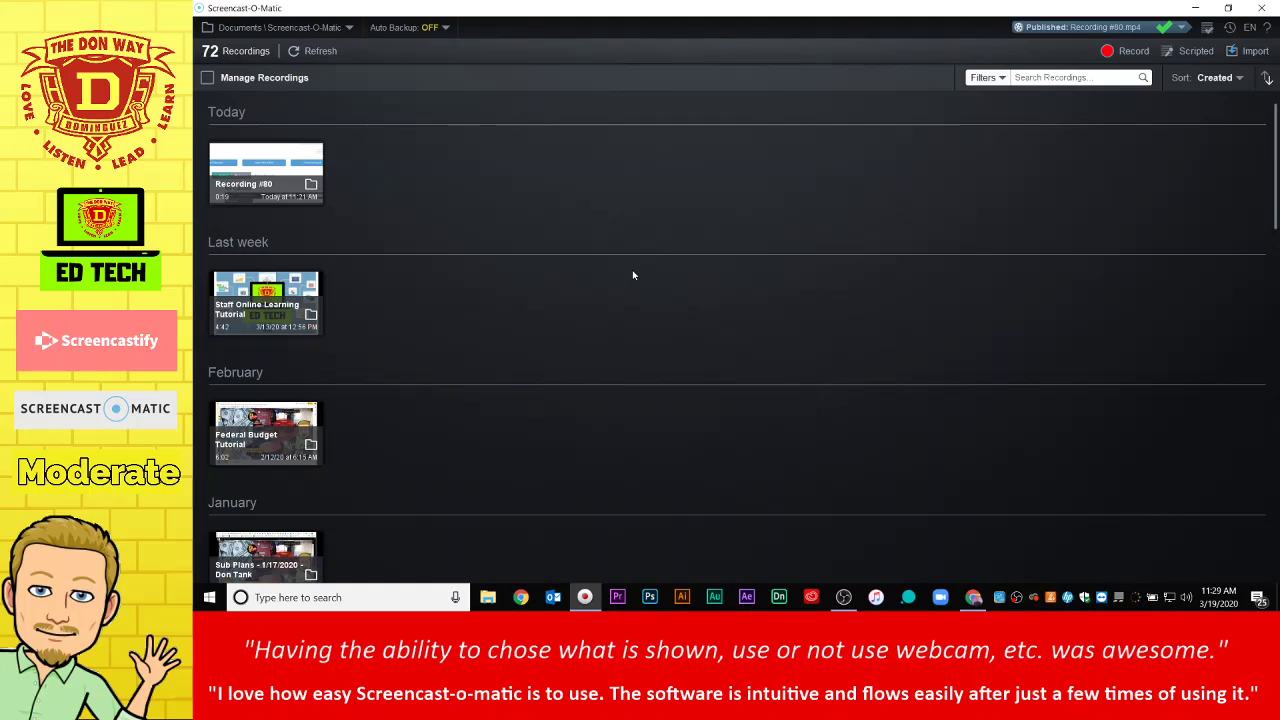
Look through the library of saved recordings back to mid-2019 and return to the most recent one
{"action": "scroll", "coordinate": [633, 275], "scroll_direction": "down", "scroll_amount": 15}
{"action": "scroll", "coordinate": [633, 275], "scroll_direction": "up", "scroll_amount": 8}
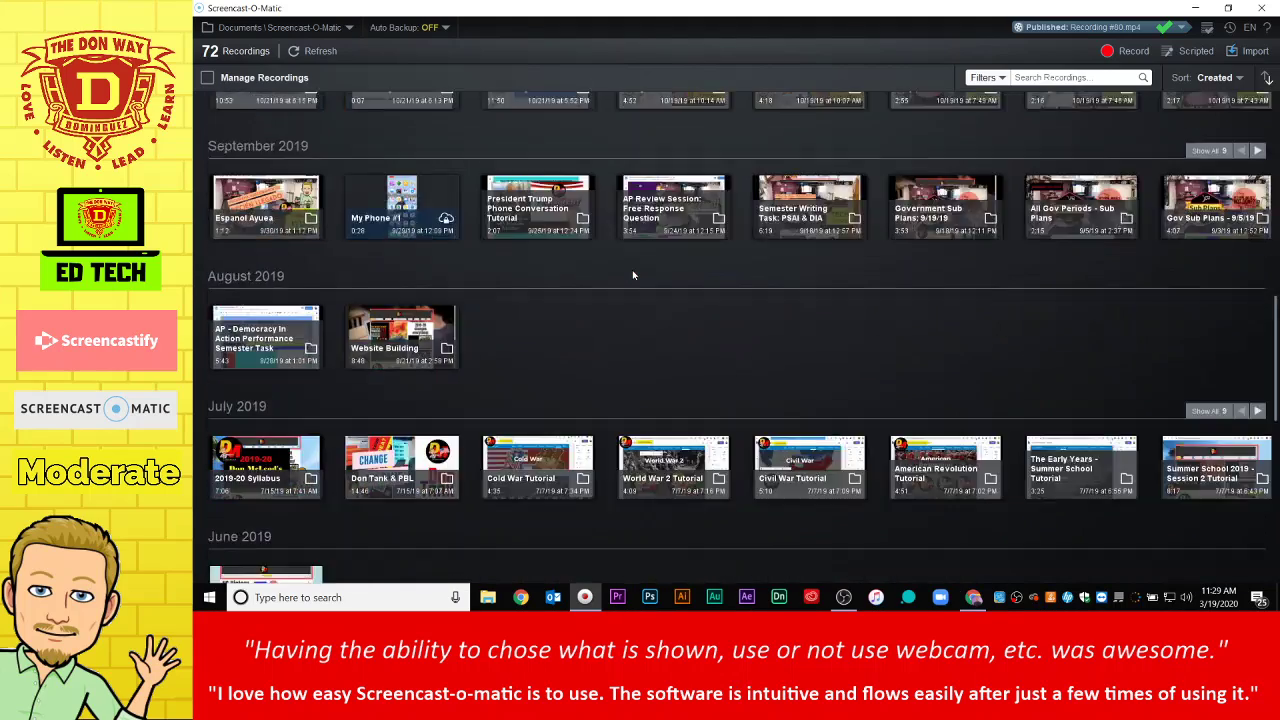
{"action": "scroll", "coordinate": [633, 275], "scroll_direction": "up", "scroll_amount": 8}
{"action": "scroll", "coordinate": [633, 275], "scroll_direction": "down", "scroll_amount": 8}
{"action": "scroll", "coordinate": [633, 275], "scroll_direction": "up", "scroll_amount": 8}
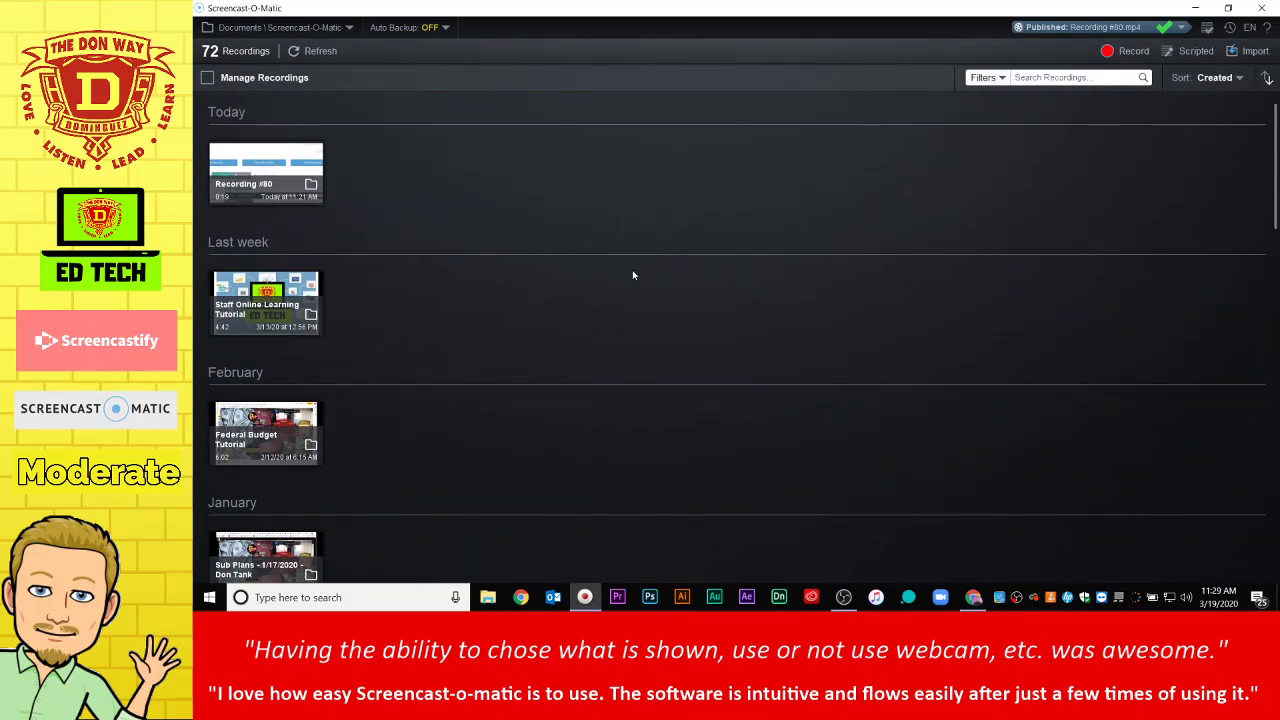